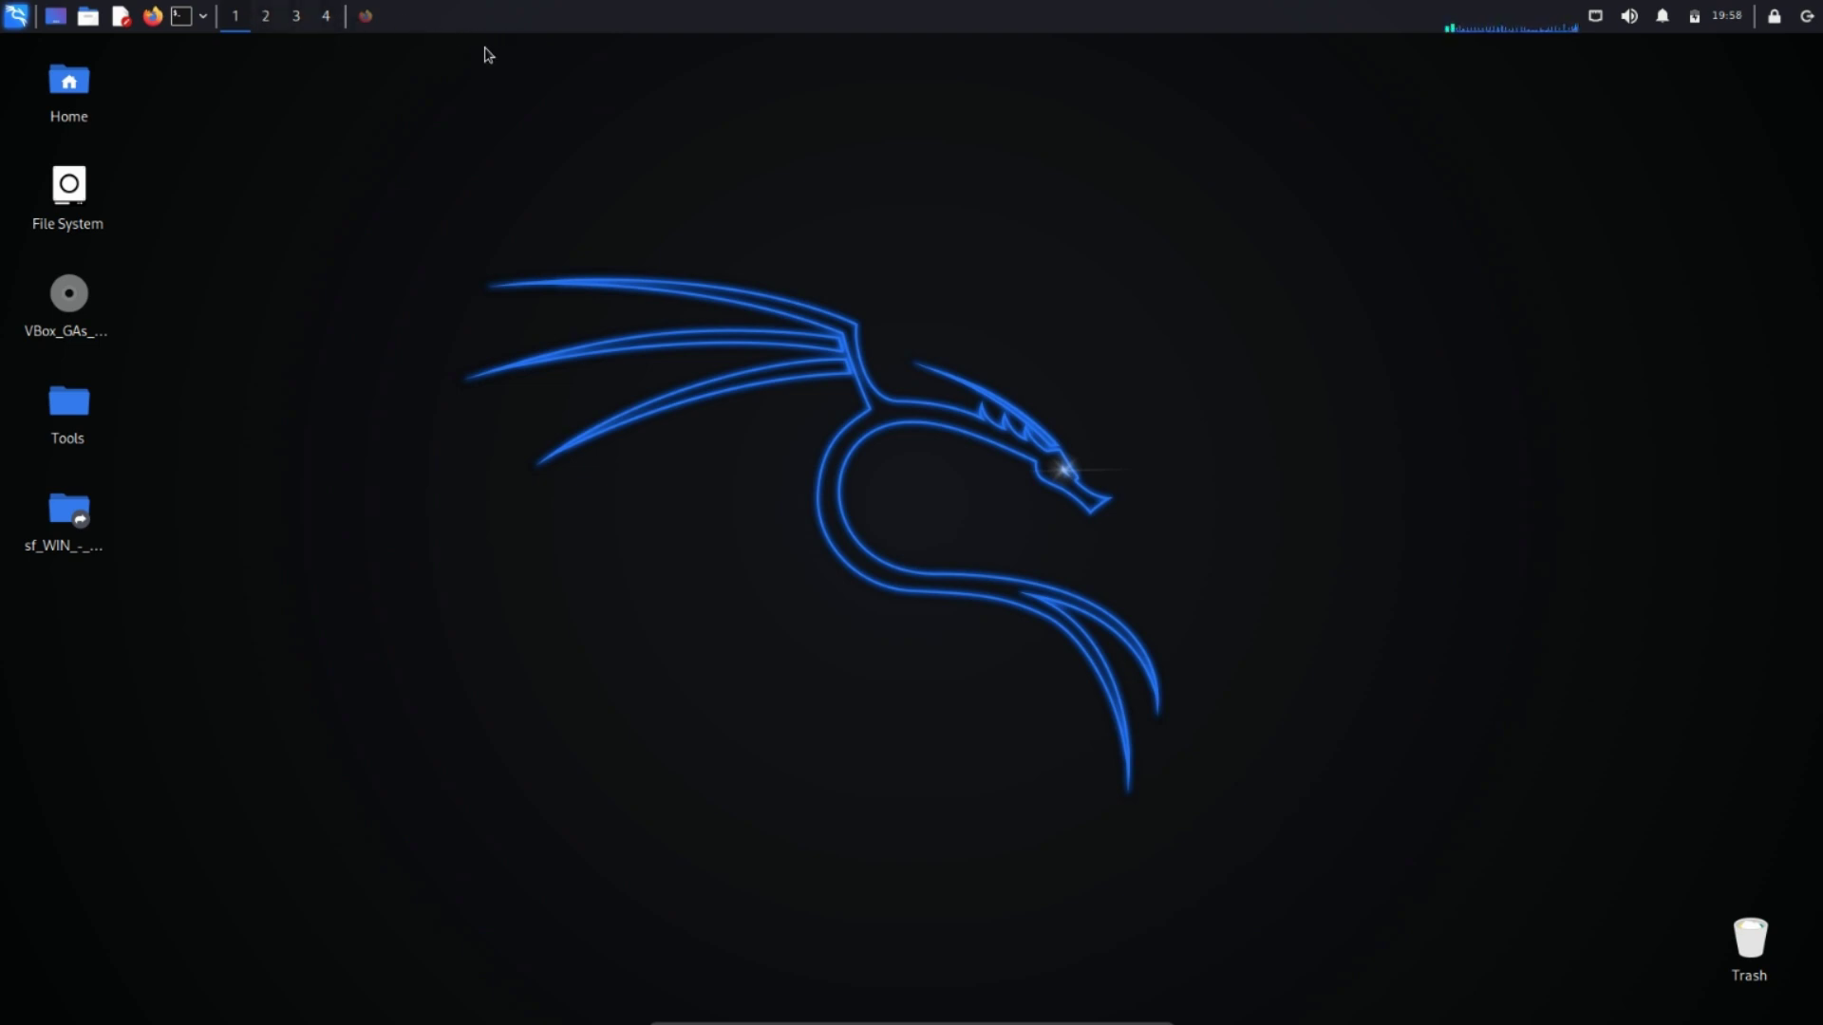
Switch to the Firefox browser and search Google for "Information gathering tools github"
click(365, 17)
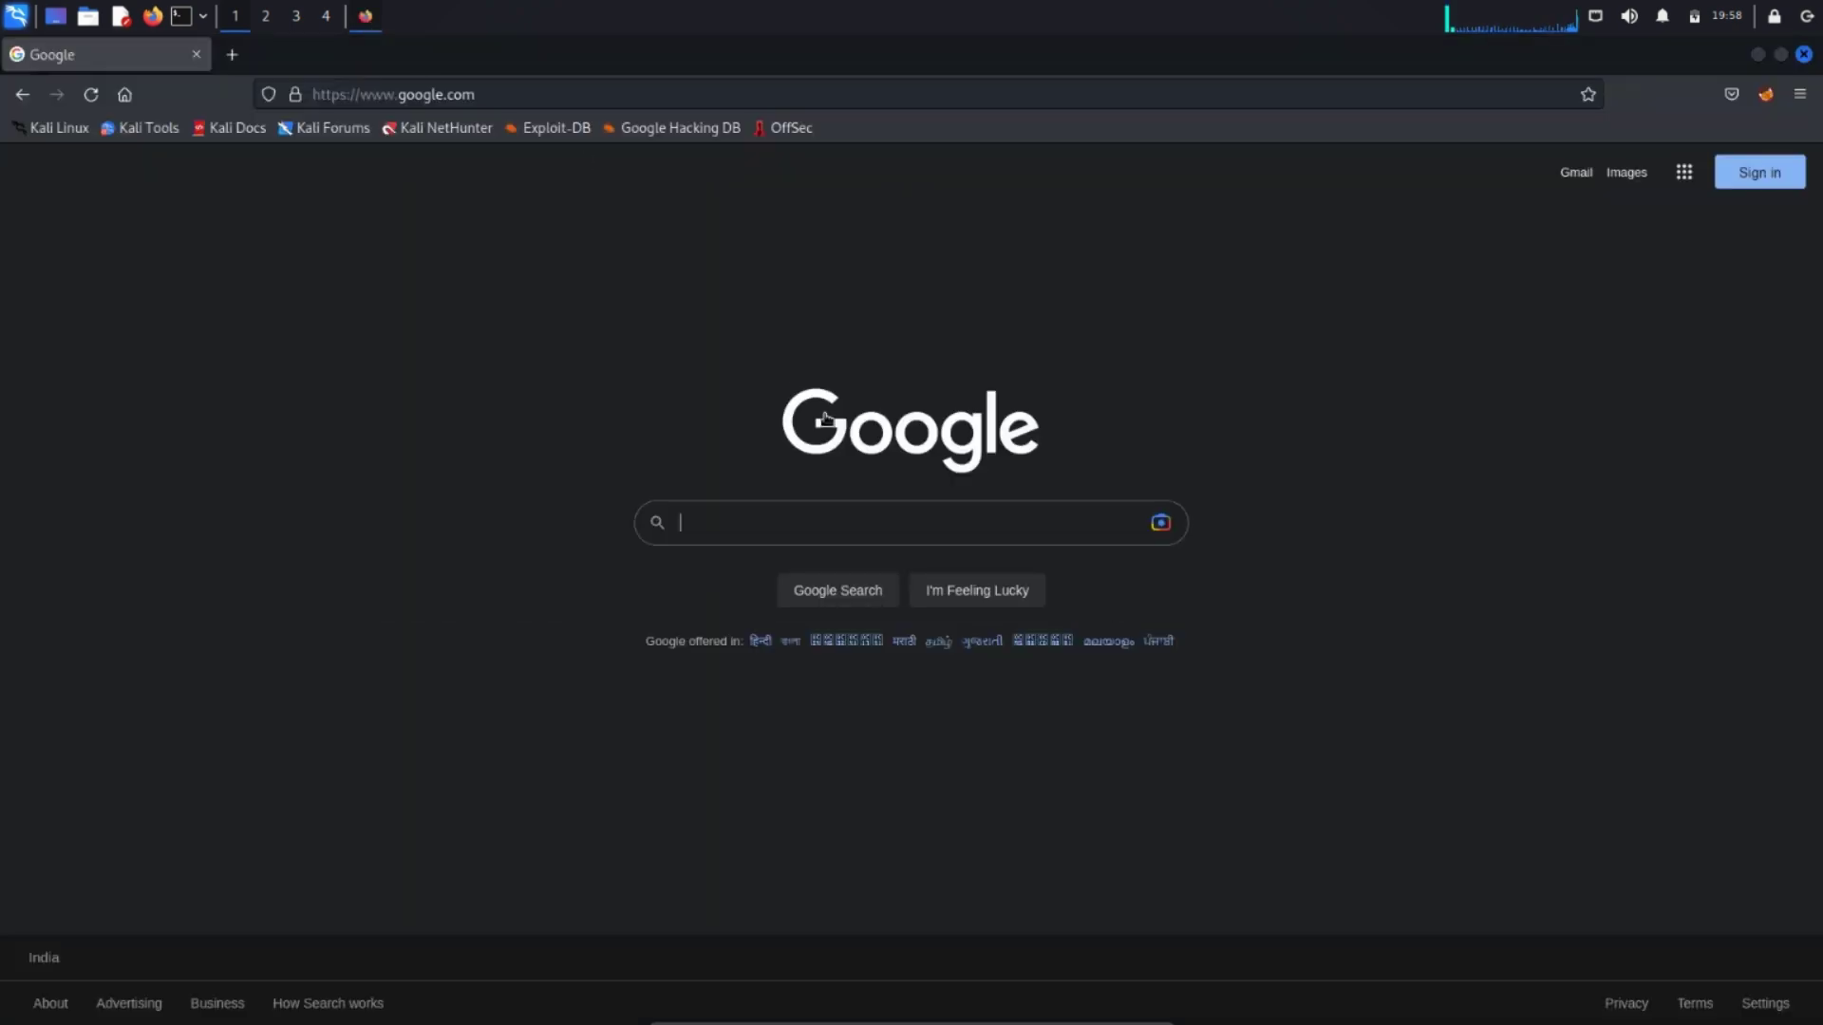
click(757, 525)
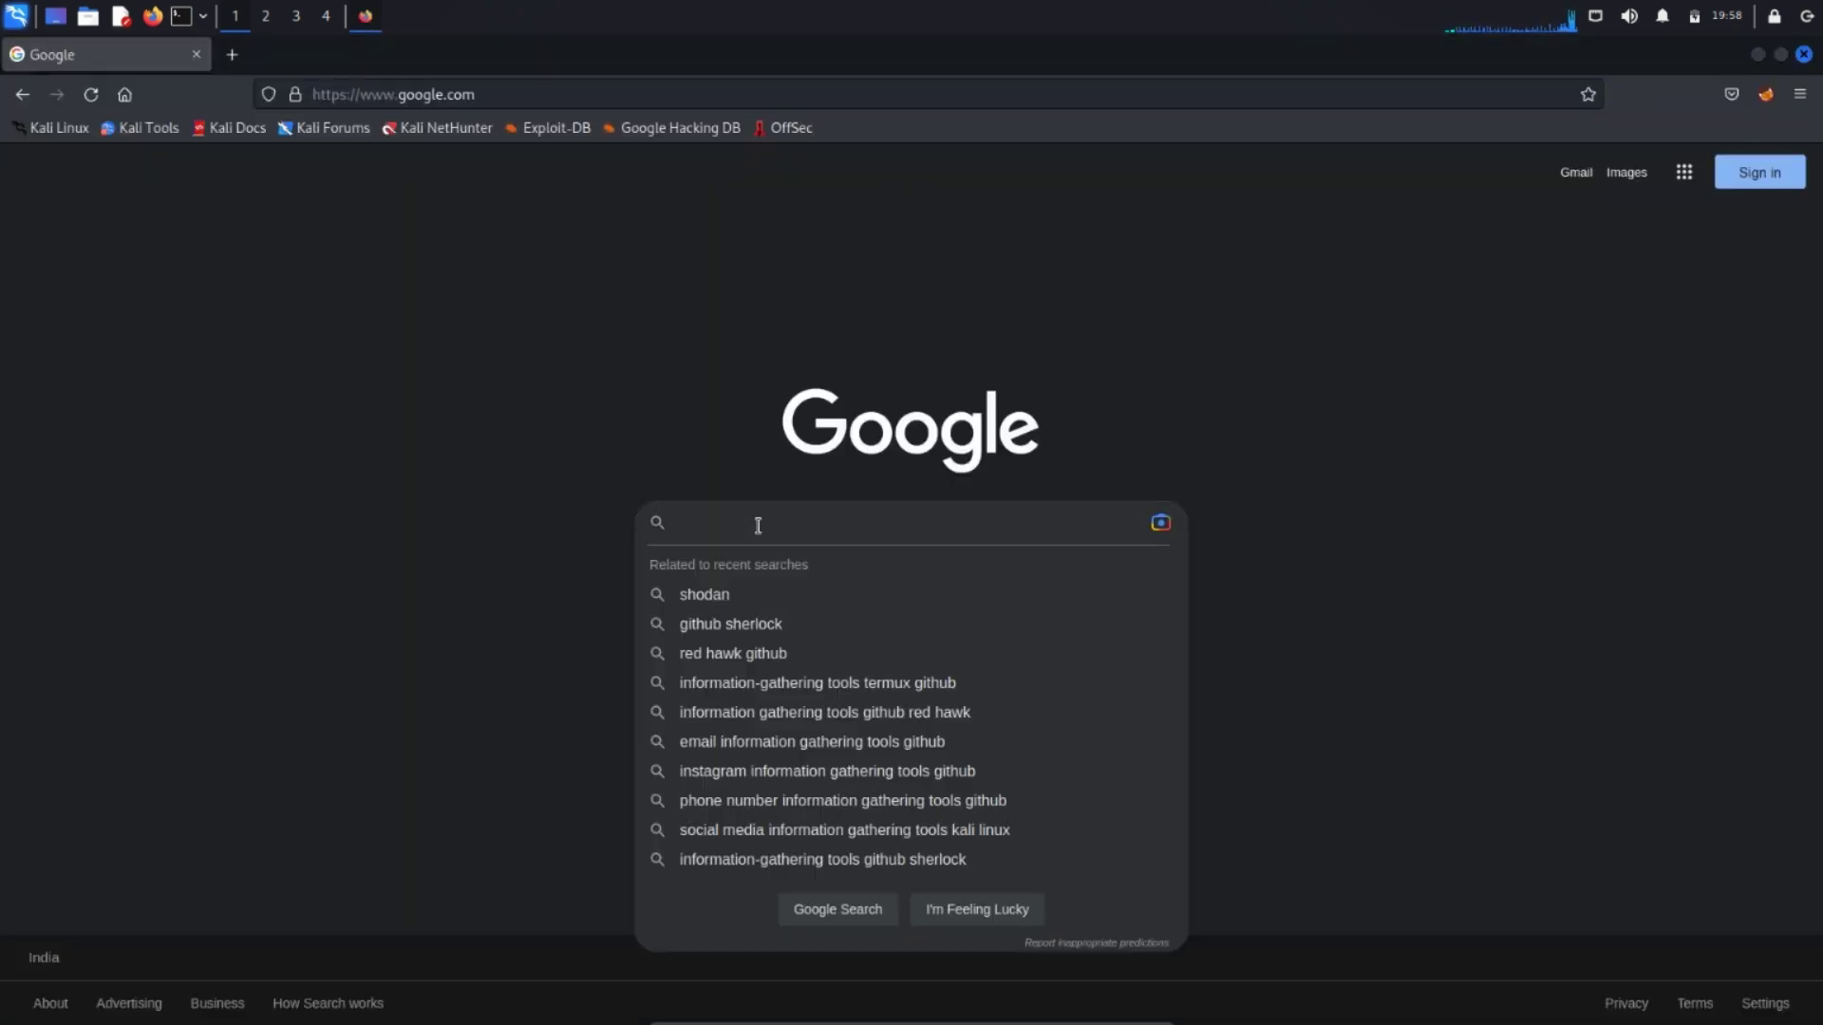
text(Infor)
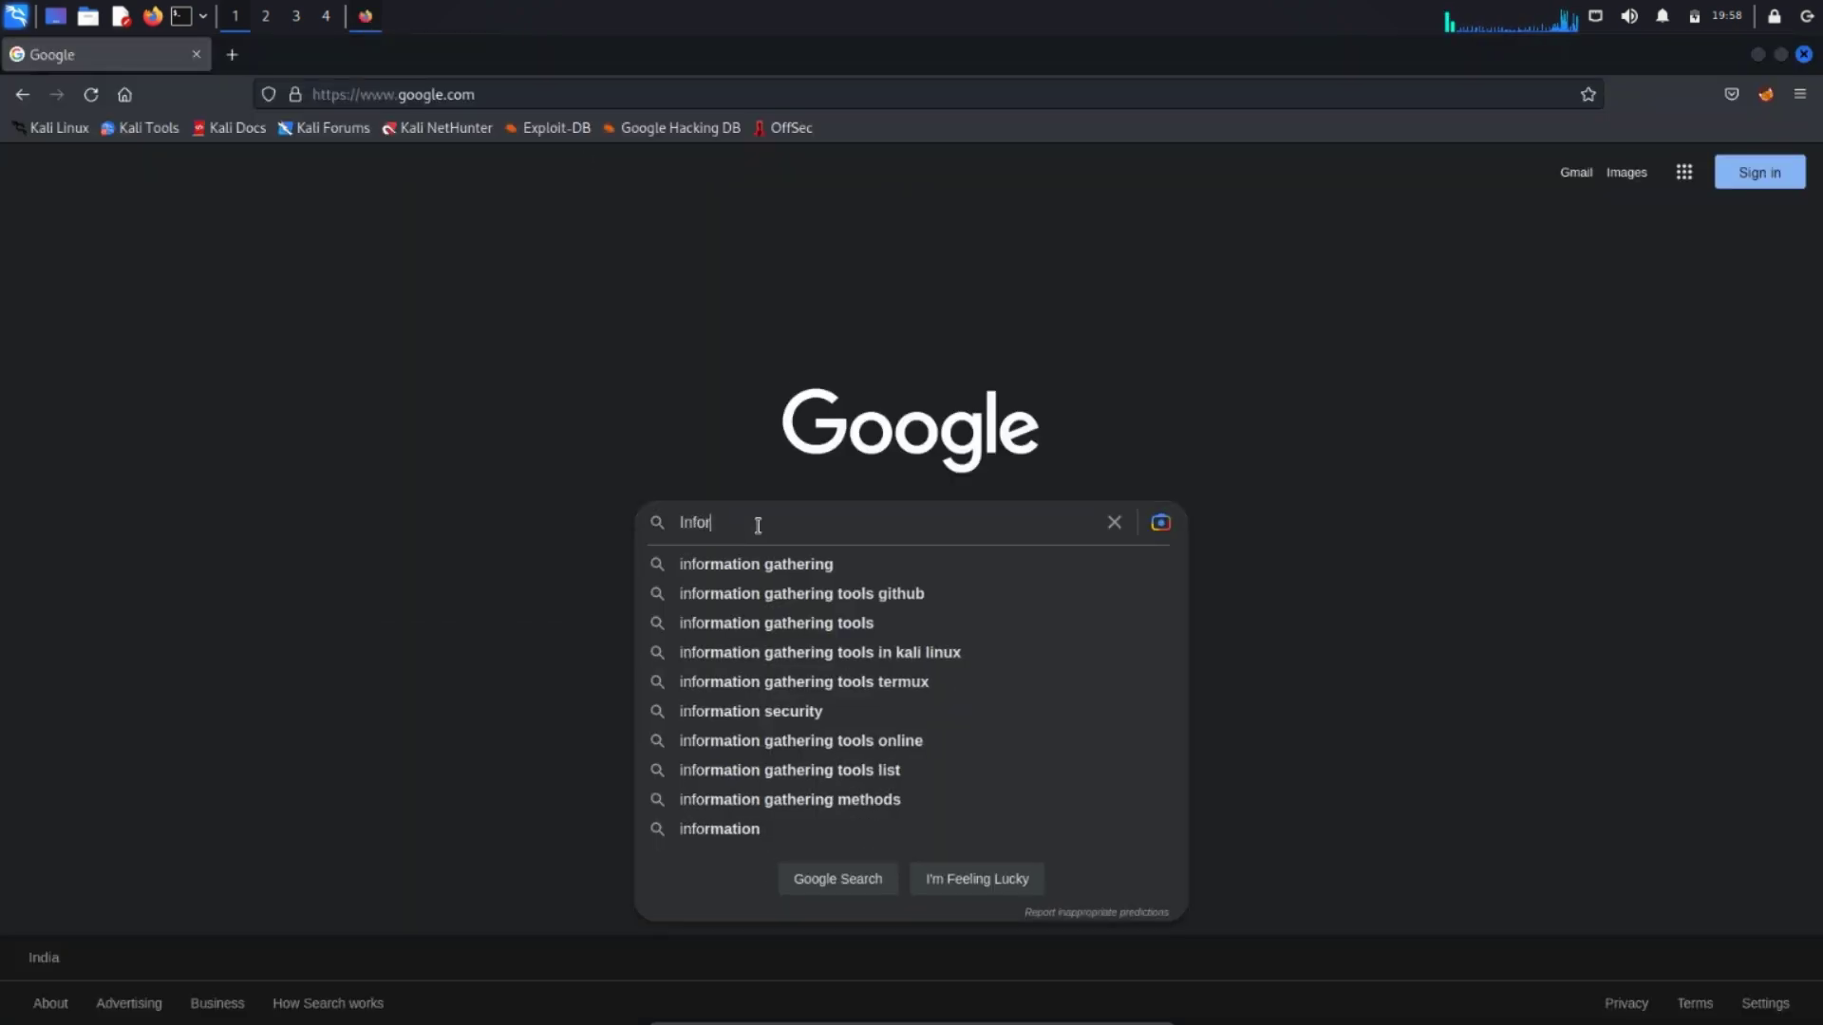
text(mation g)
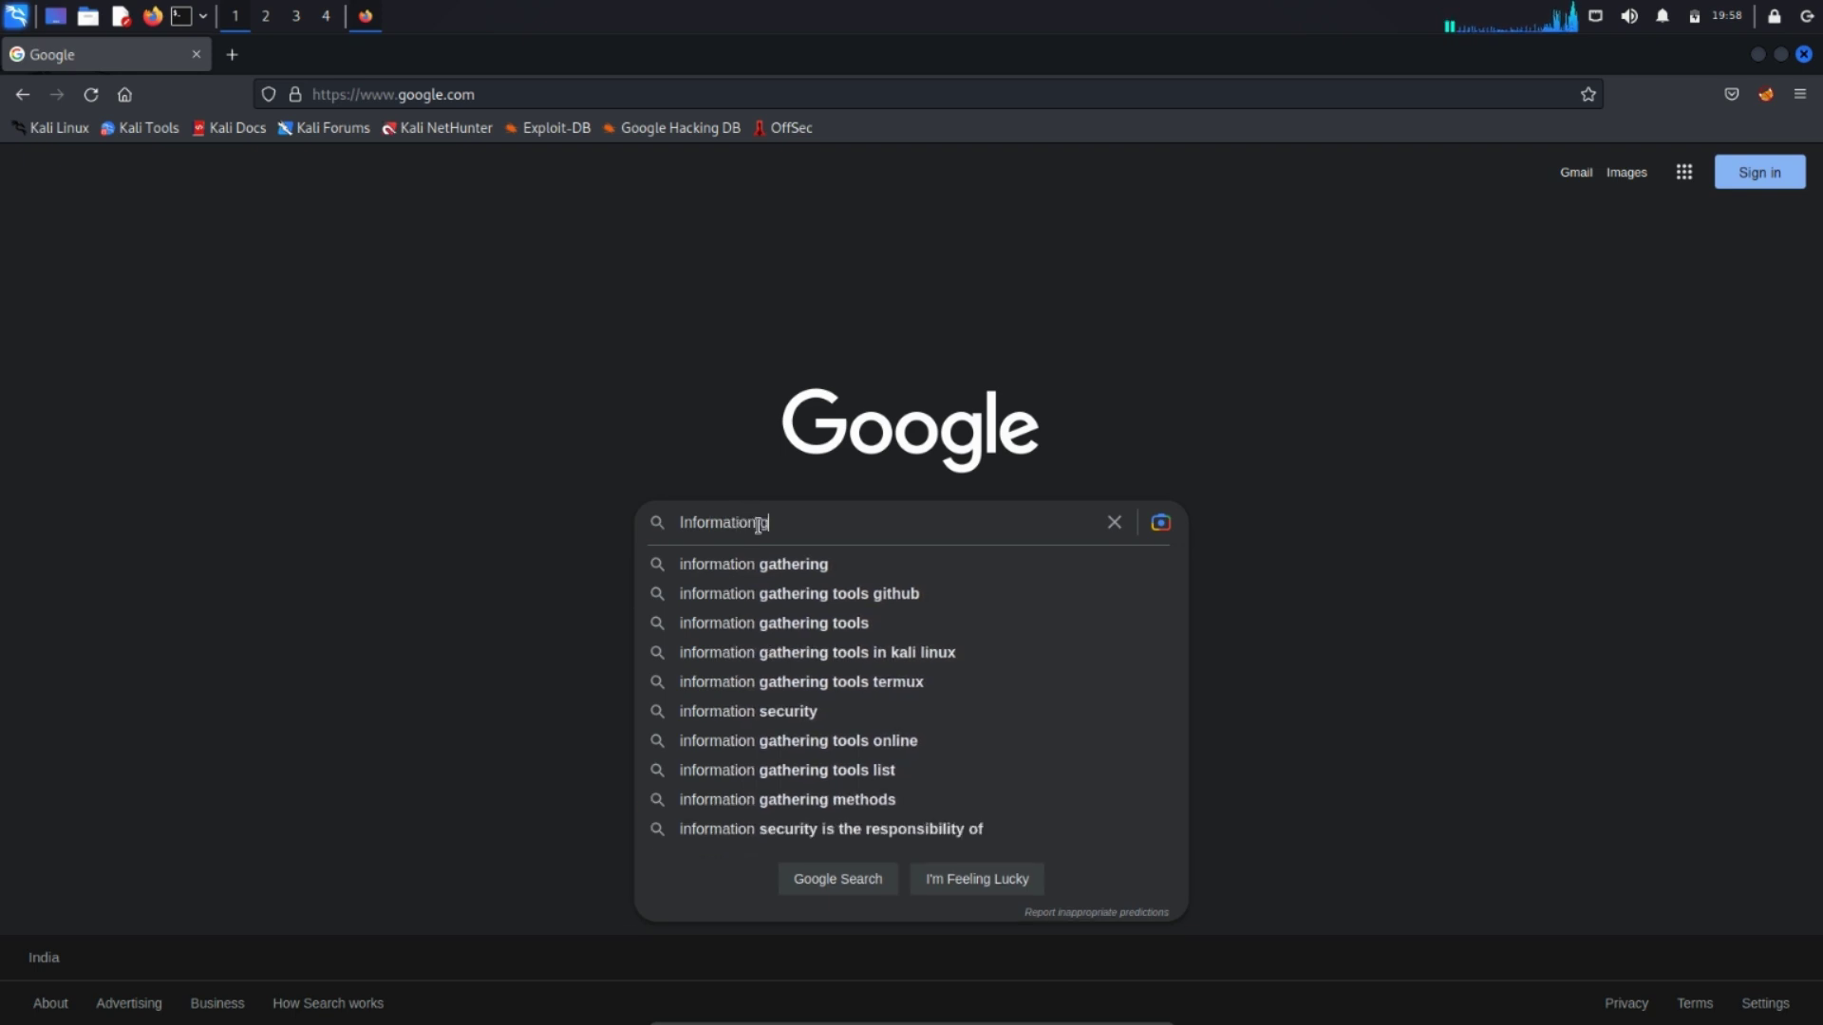
text(athering t)
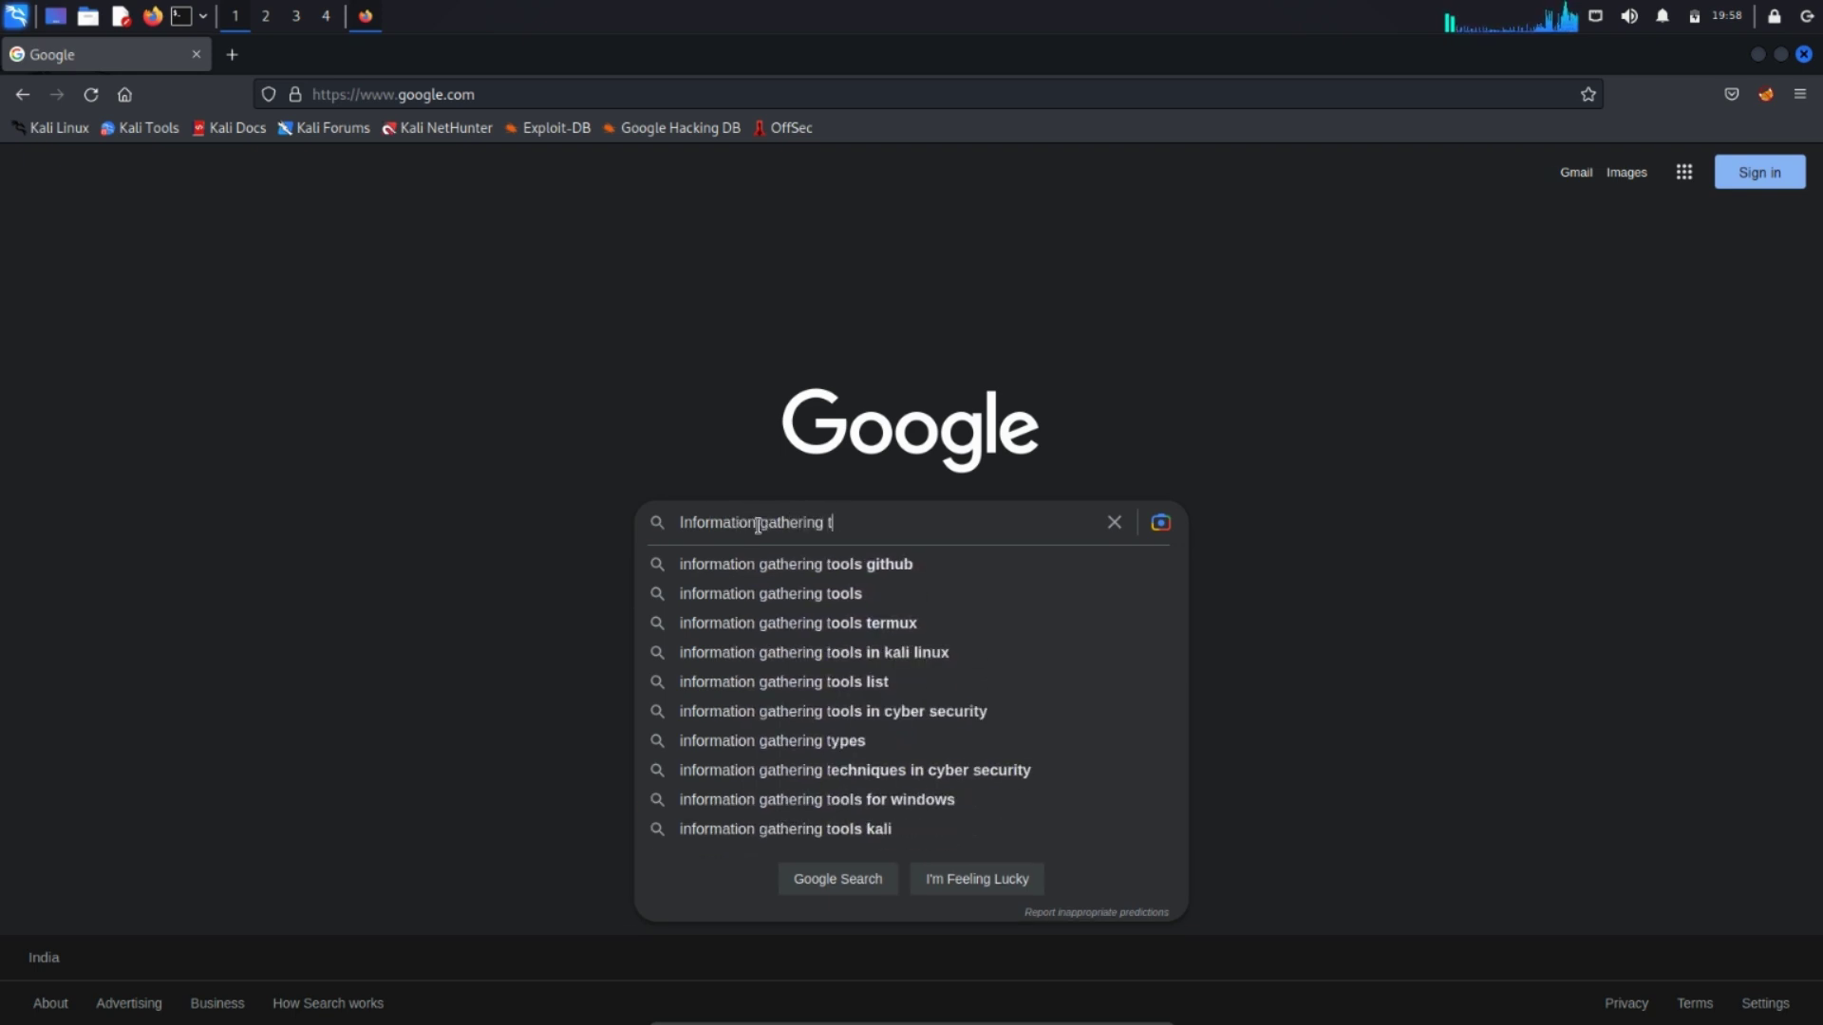
text(ools github)
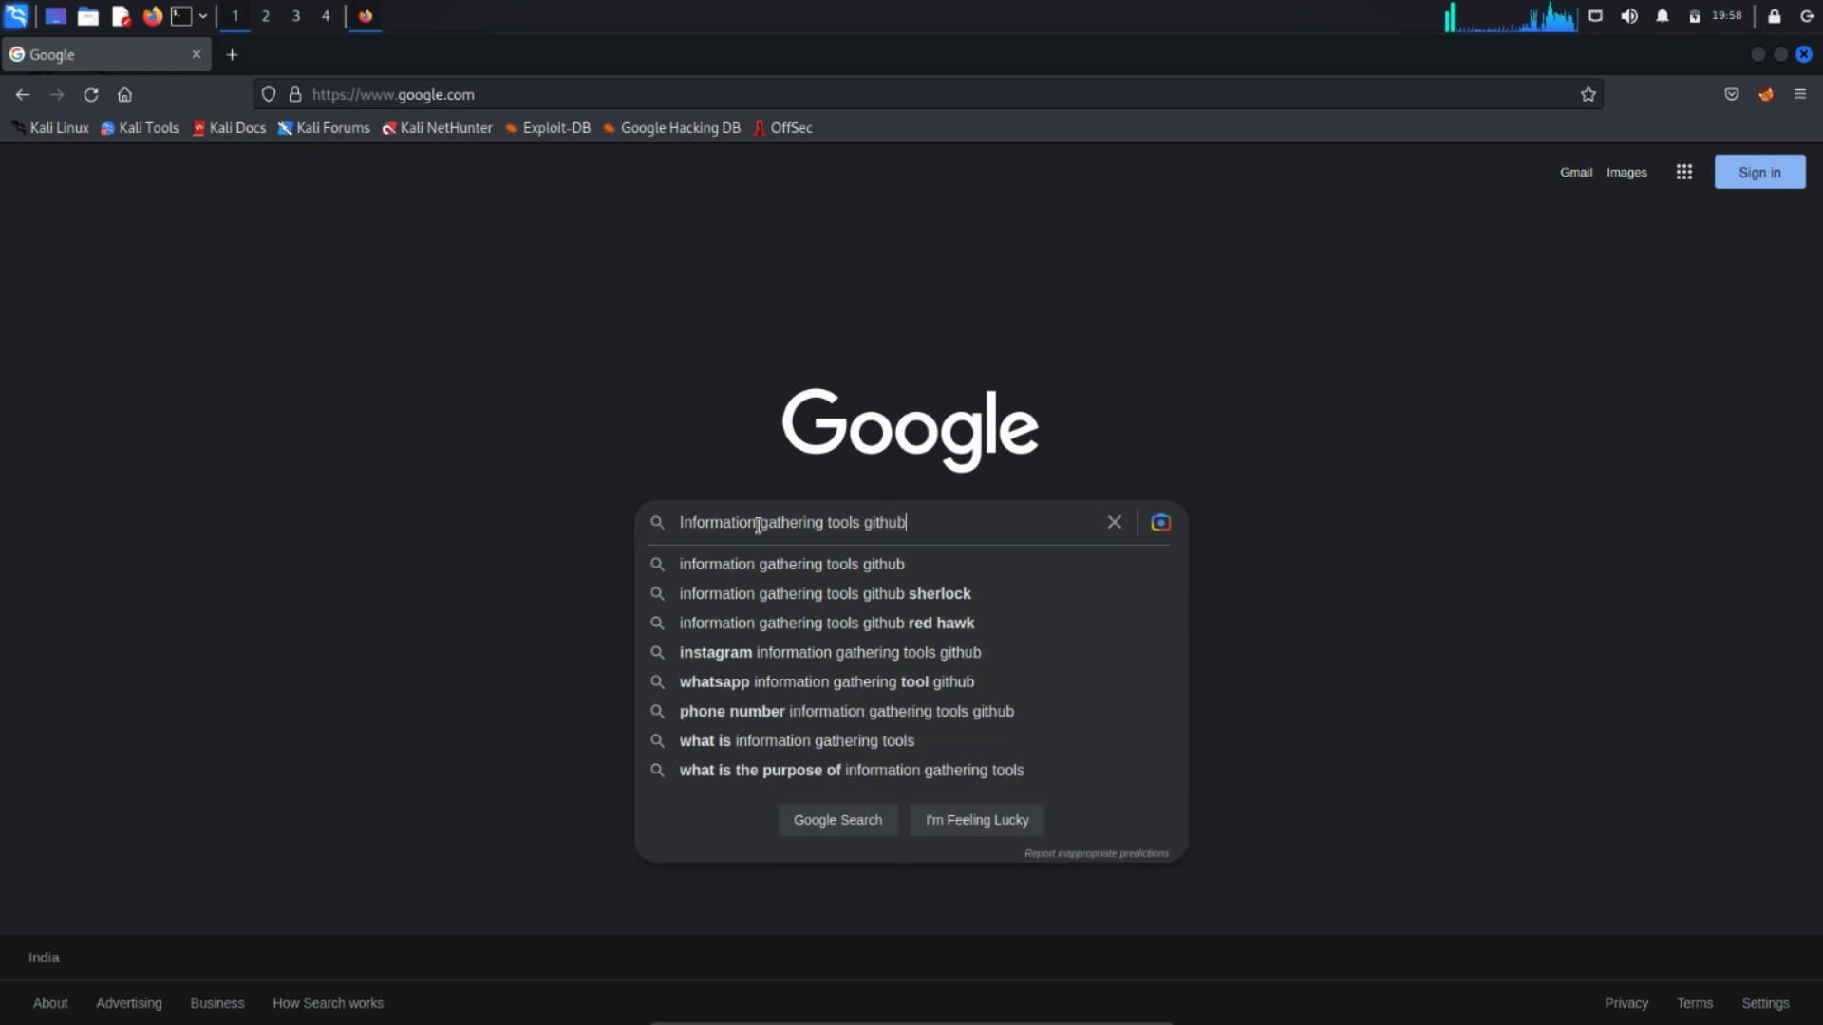
key(Return)
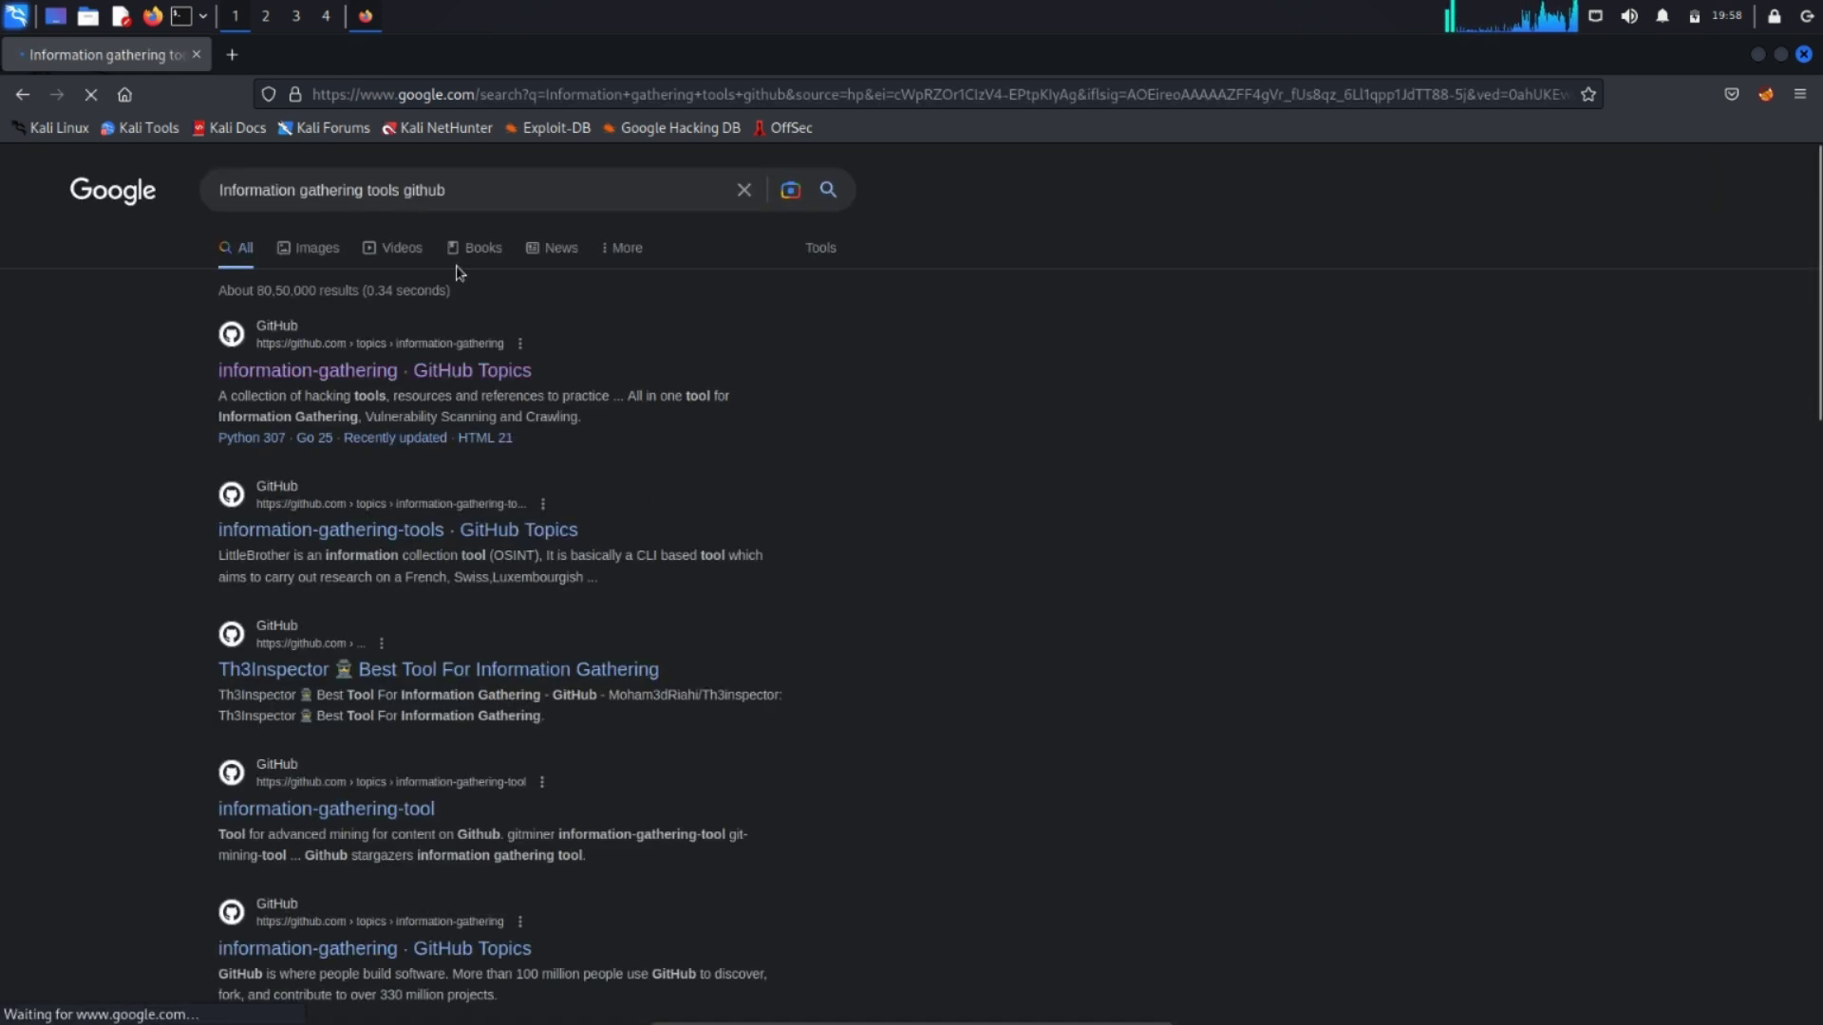
Look over the search results and open the first one, the information-gathering GitHub Topics page
scroll(280, 445, down, 4)
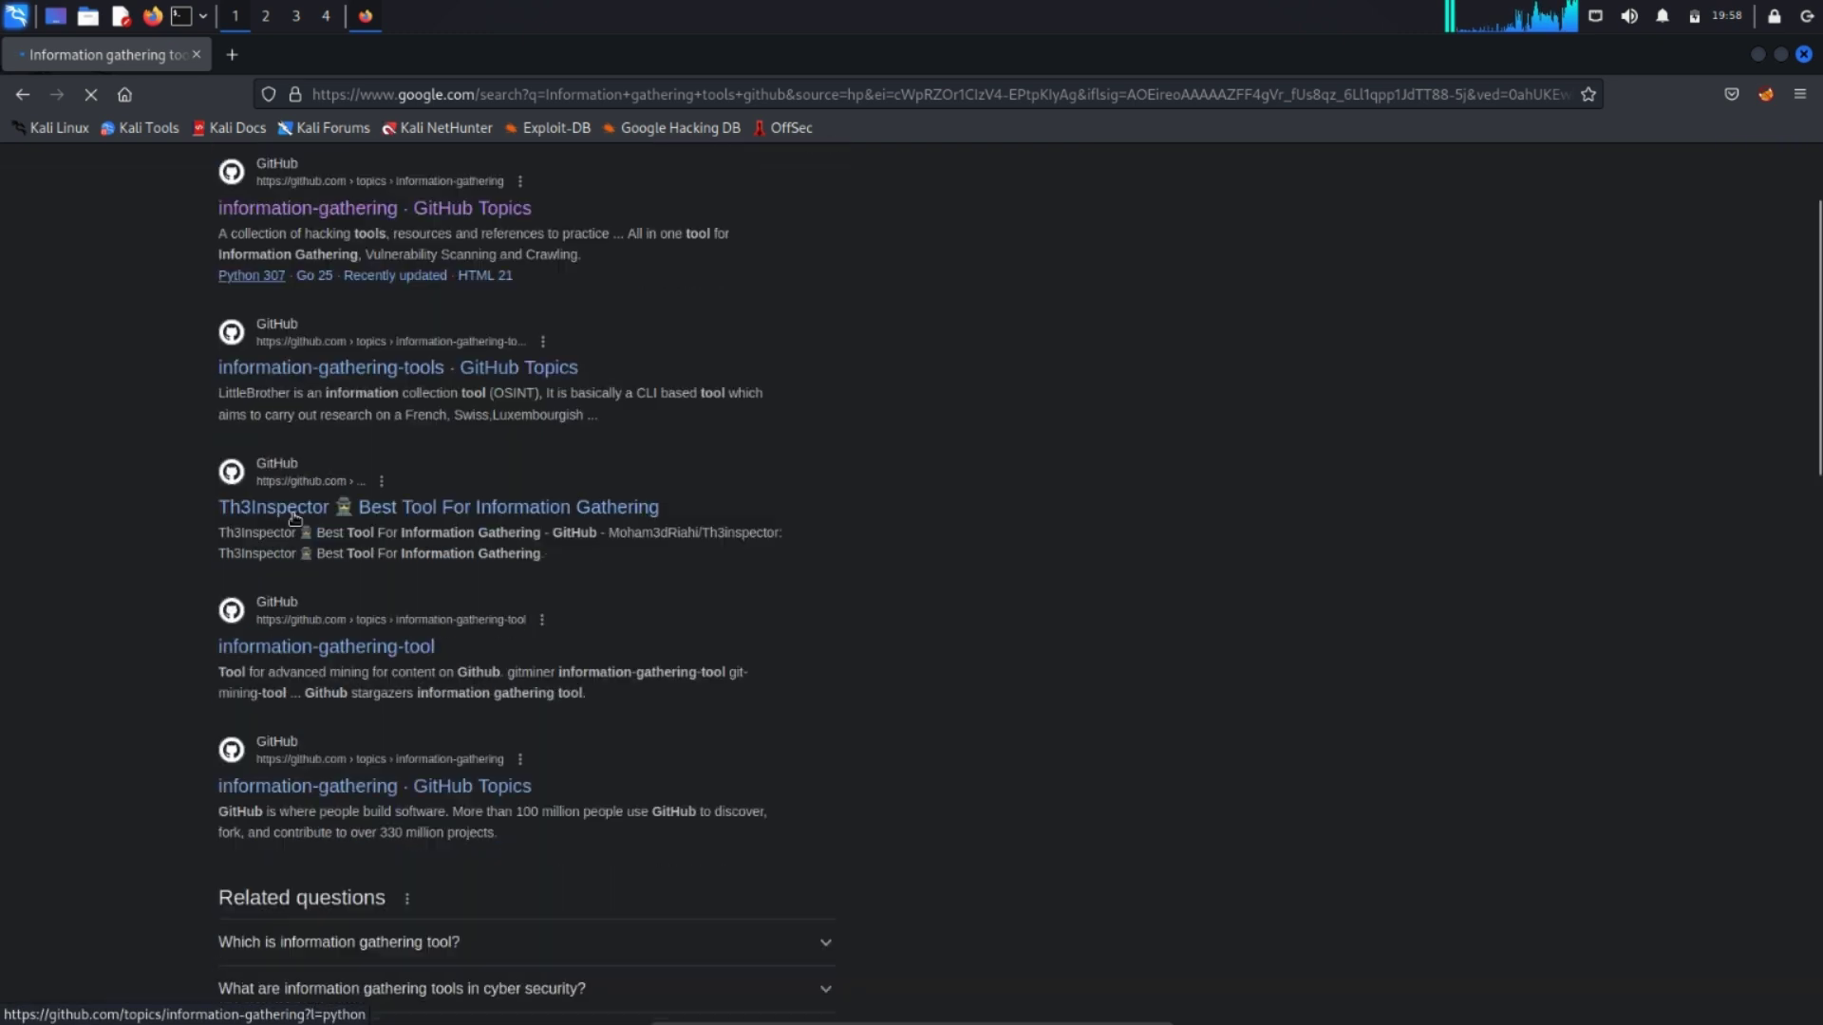
scroll(386, 586, down, 3)
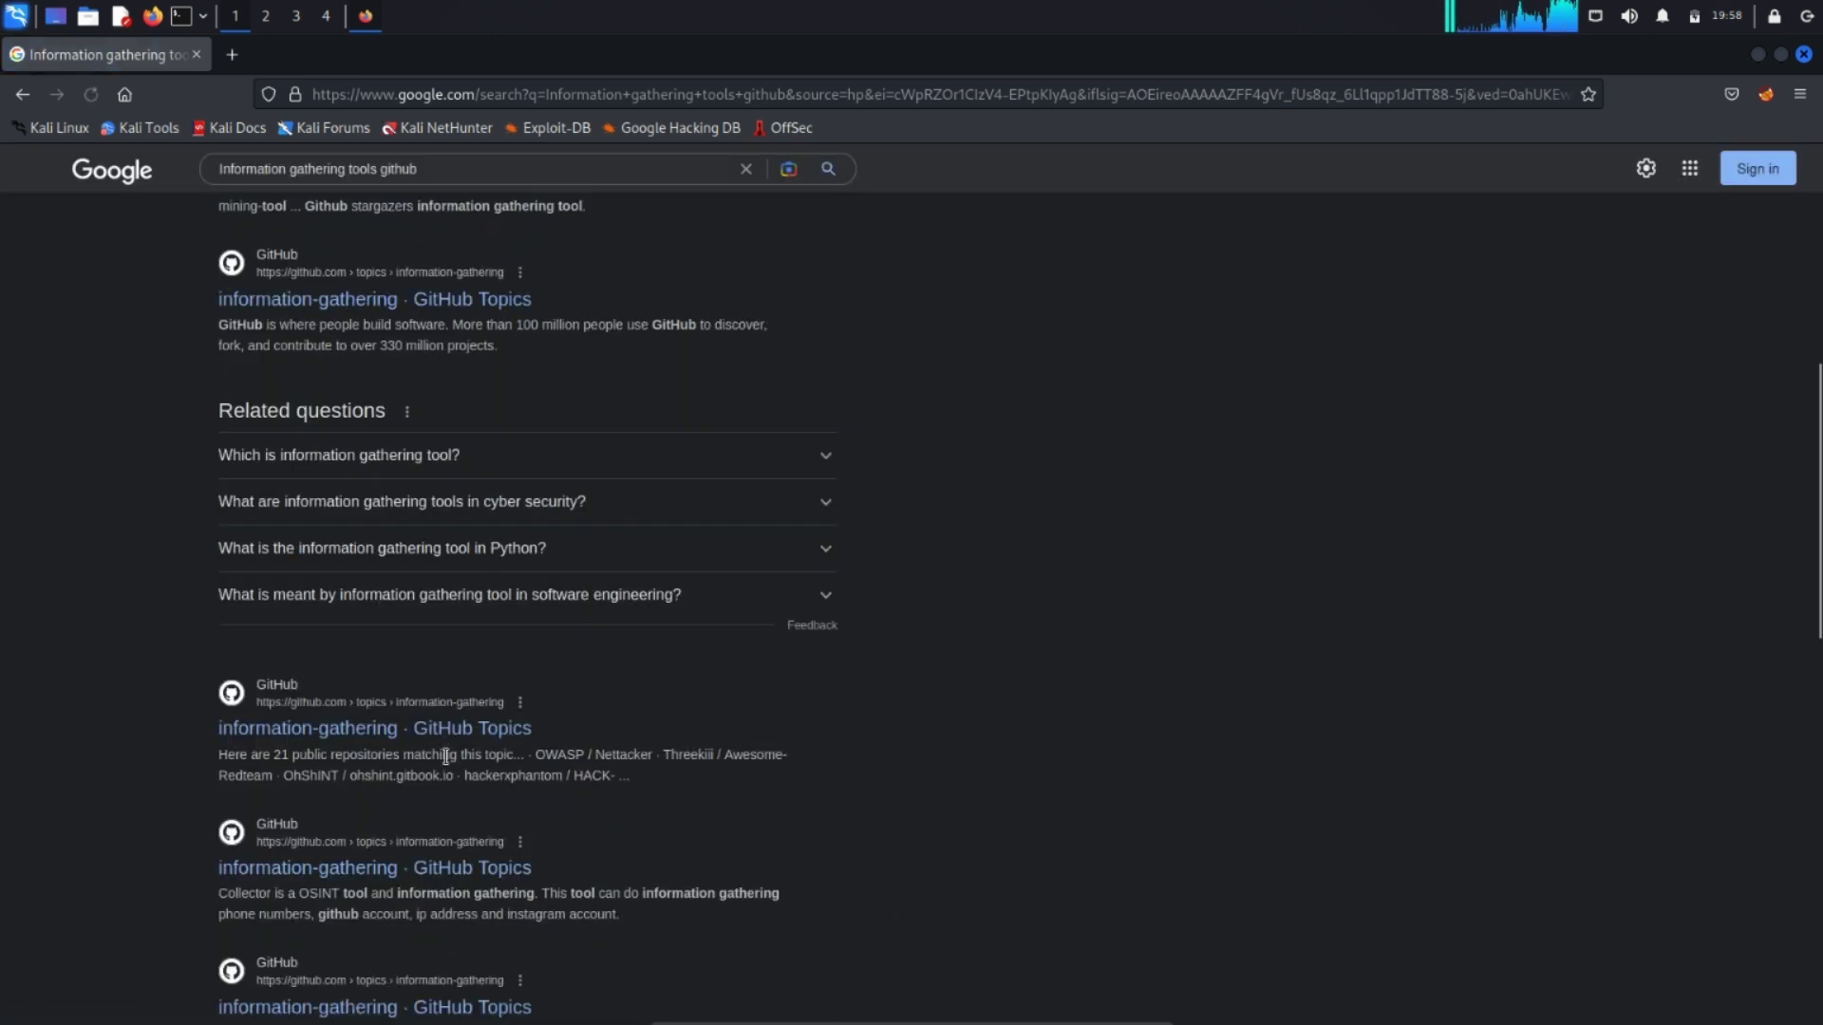
scroll(445, 755, up, 7)
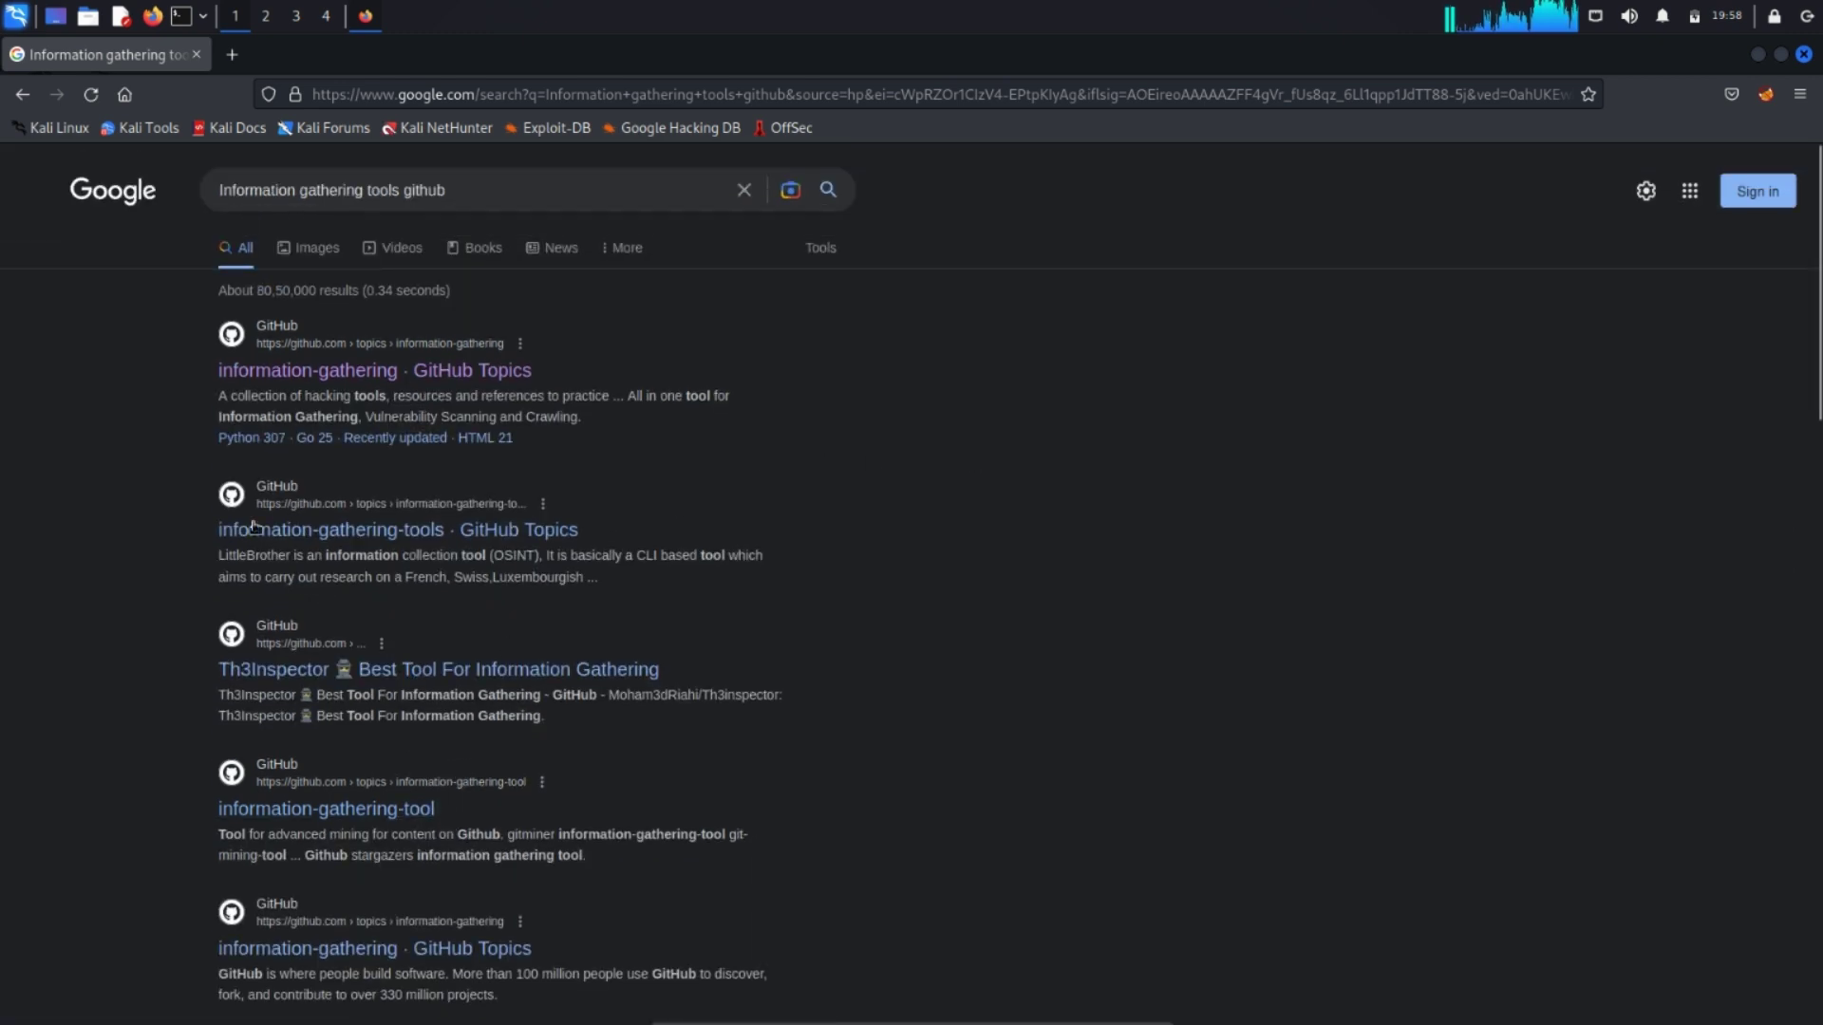
click(318, 373)
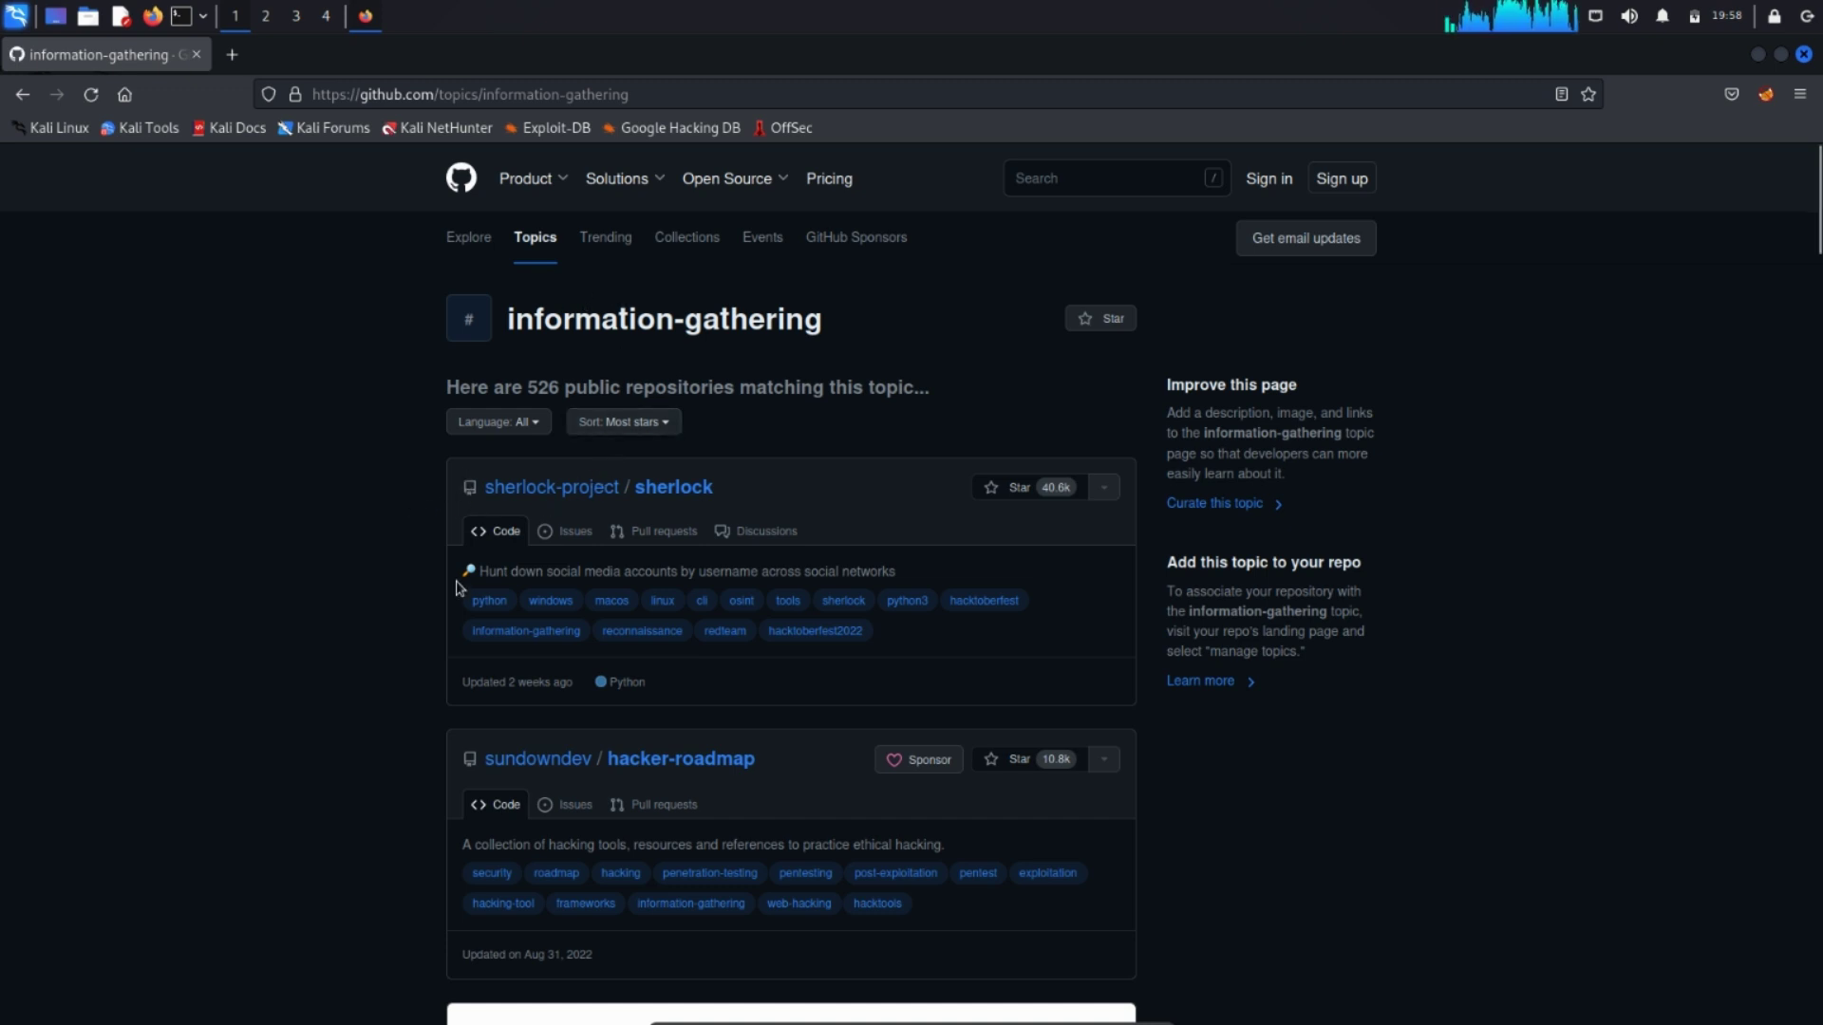
Review the information-gathering topic's repositories and their descriptions, from sherlock and hacker-roadmap through phoneinfoga, theHarvester, Osintgram and OneForAll
scroll(633, 1011, down, 2)
scroll(632, 1010, down, 1)
scroll(655, 750, up, 5)
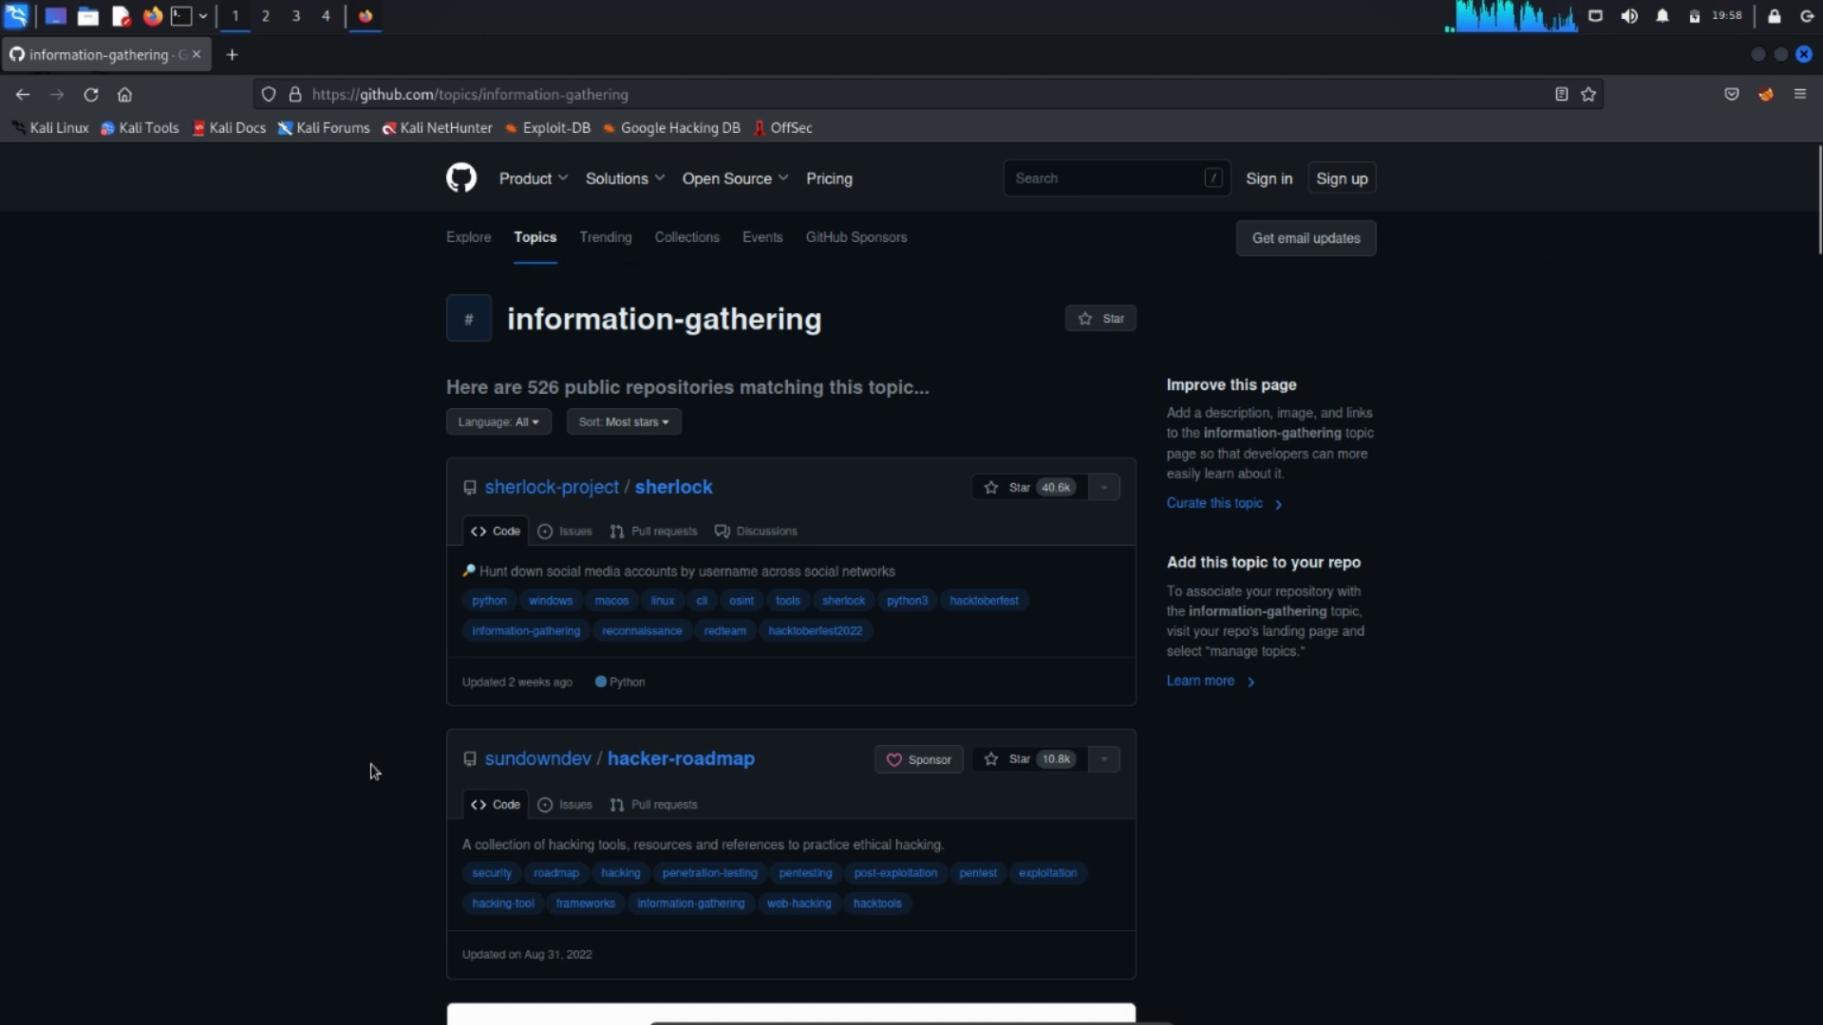
scroll(375, 771, down, 3)
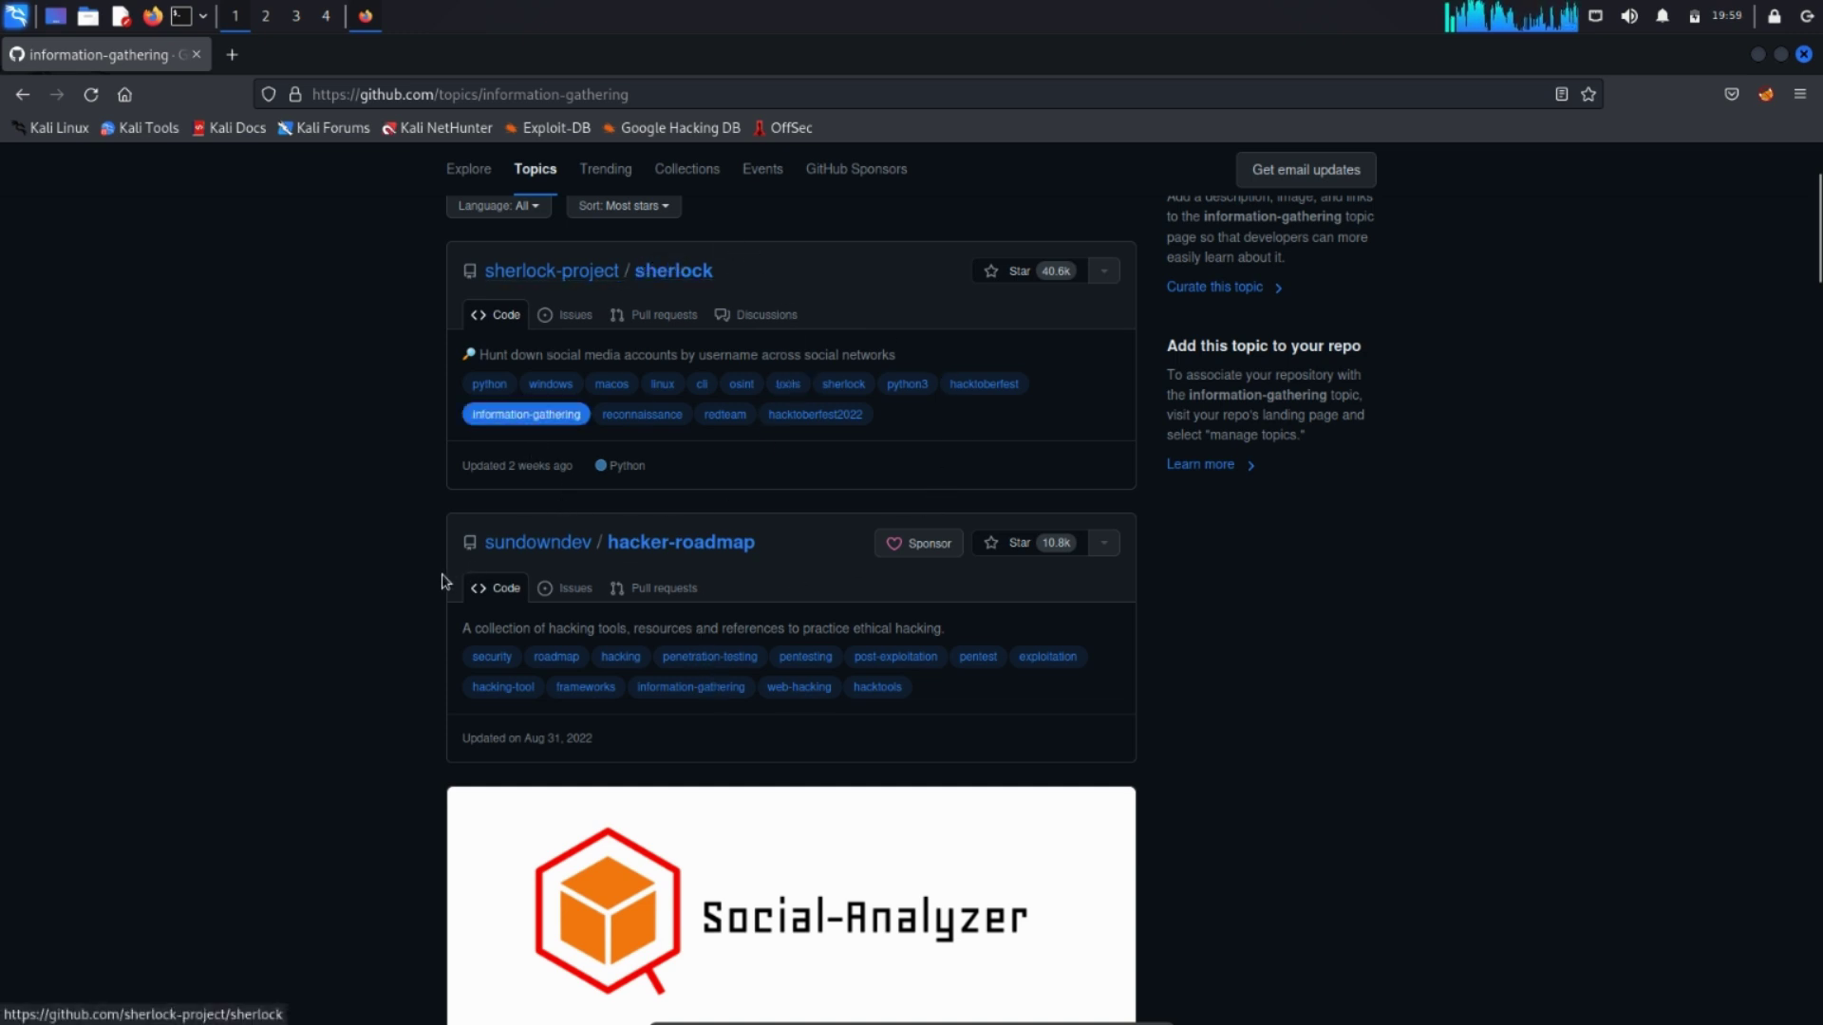
scroll(442, 564, down, 2)
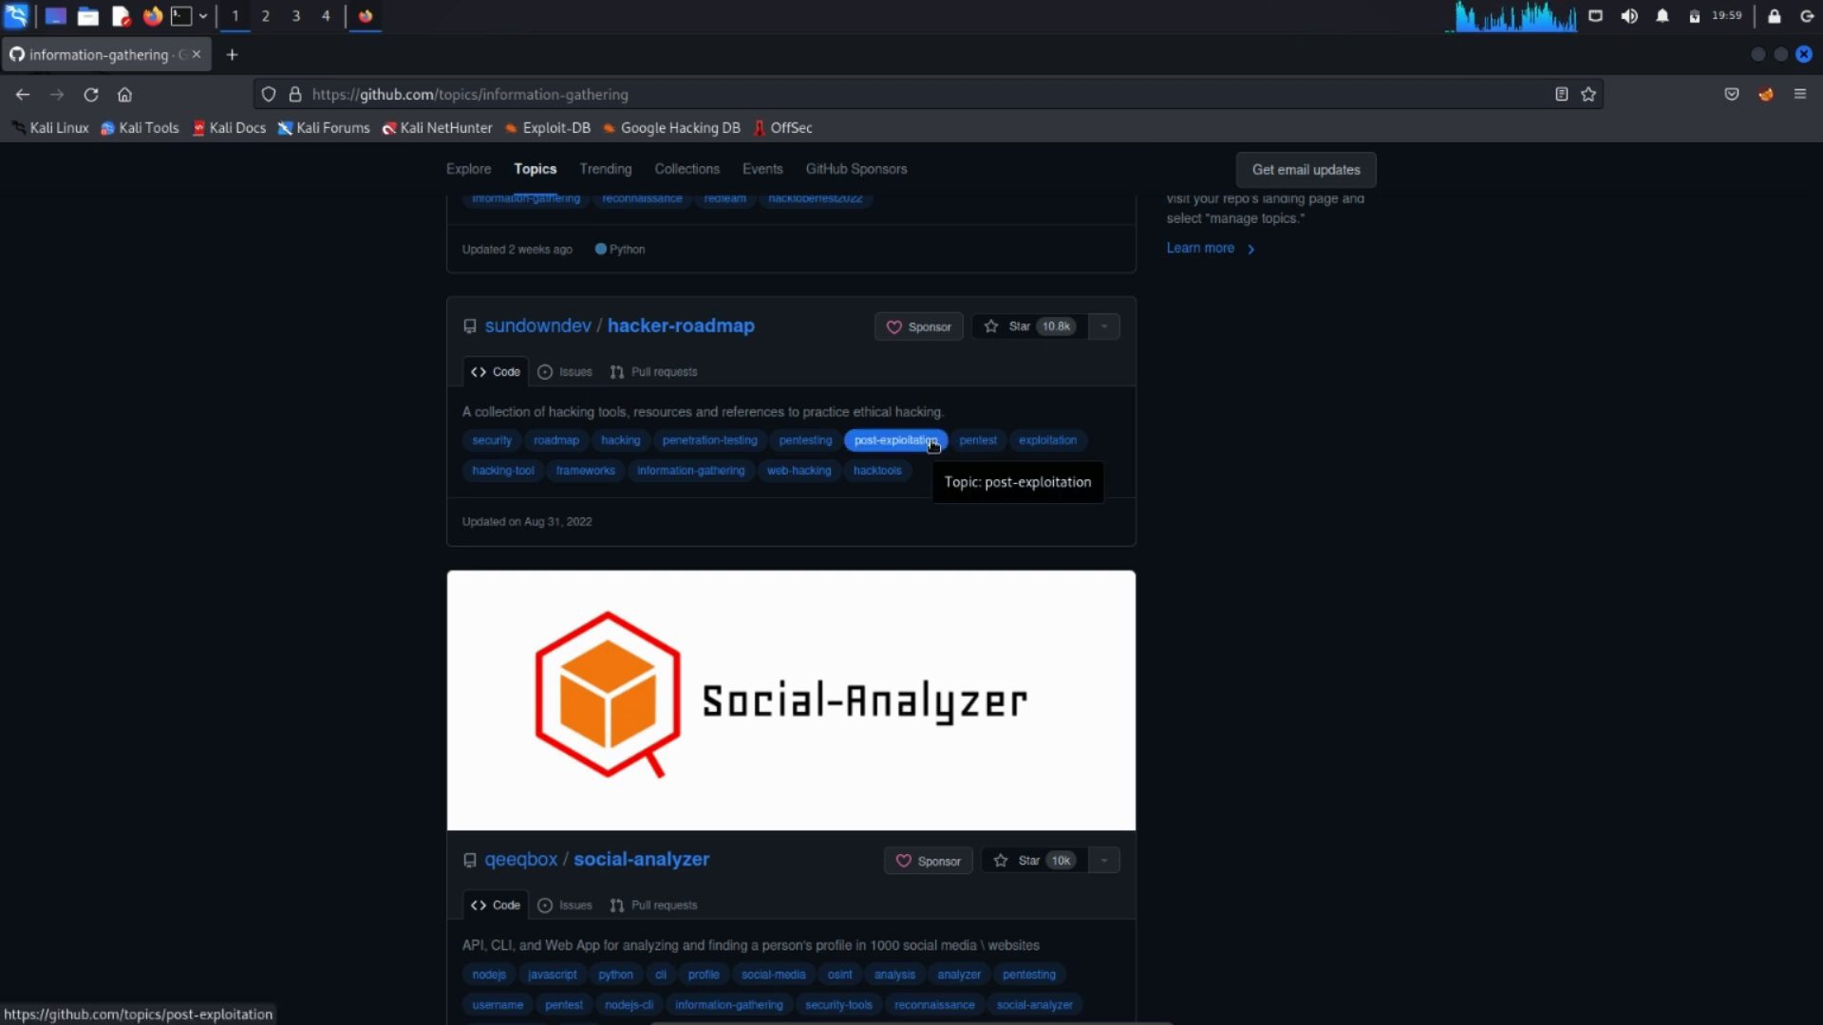
scroll(759, 484, down, 5)
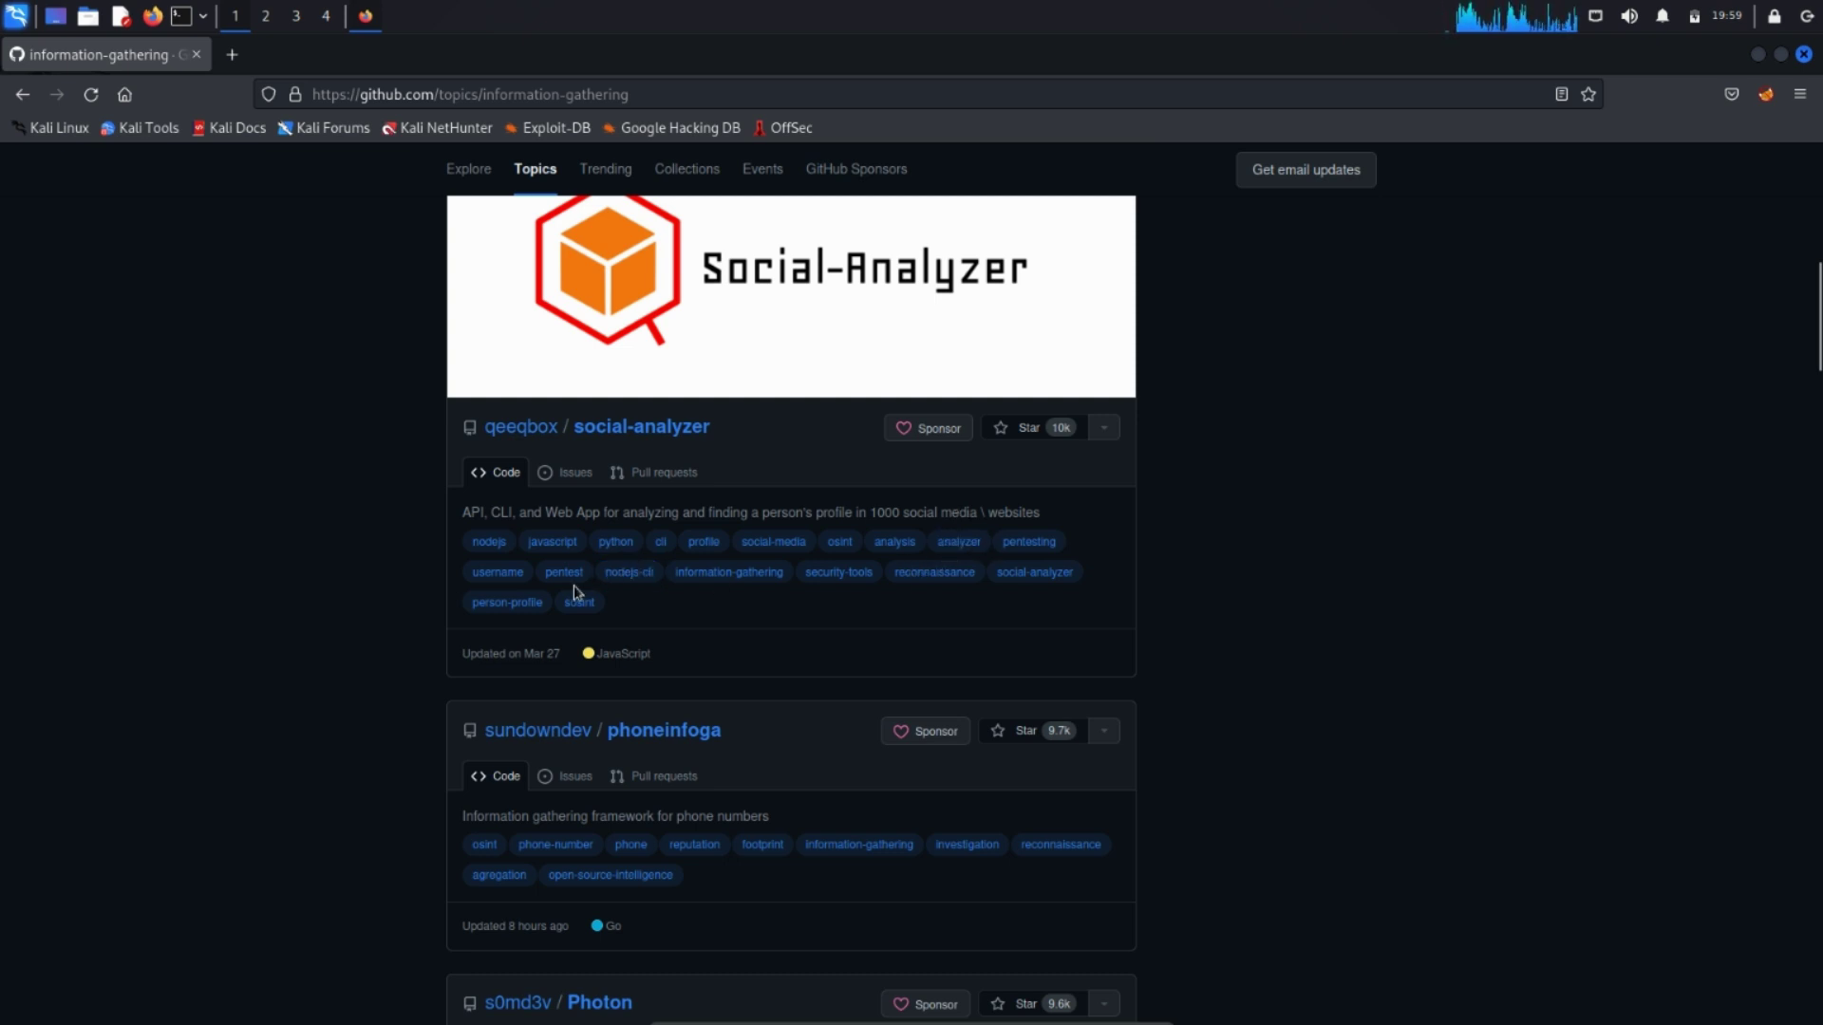
scroll(608, 541, up, 2)
scroll(616, 551, down, 4)
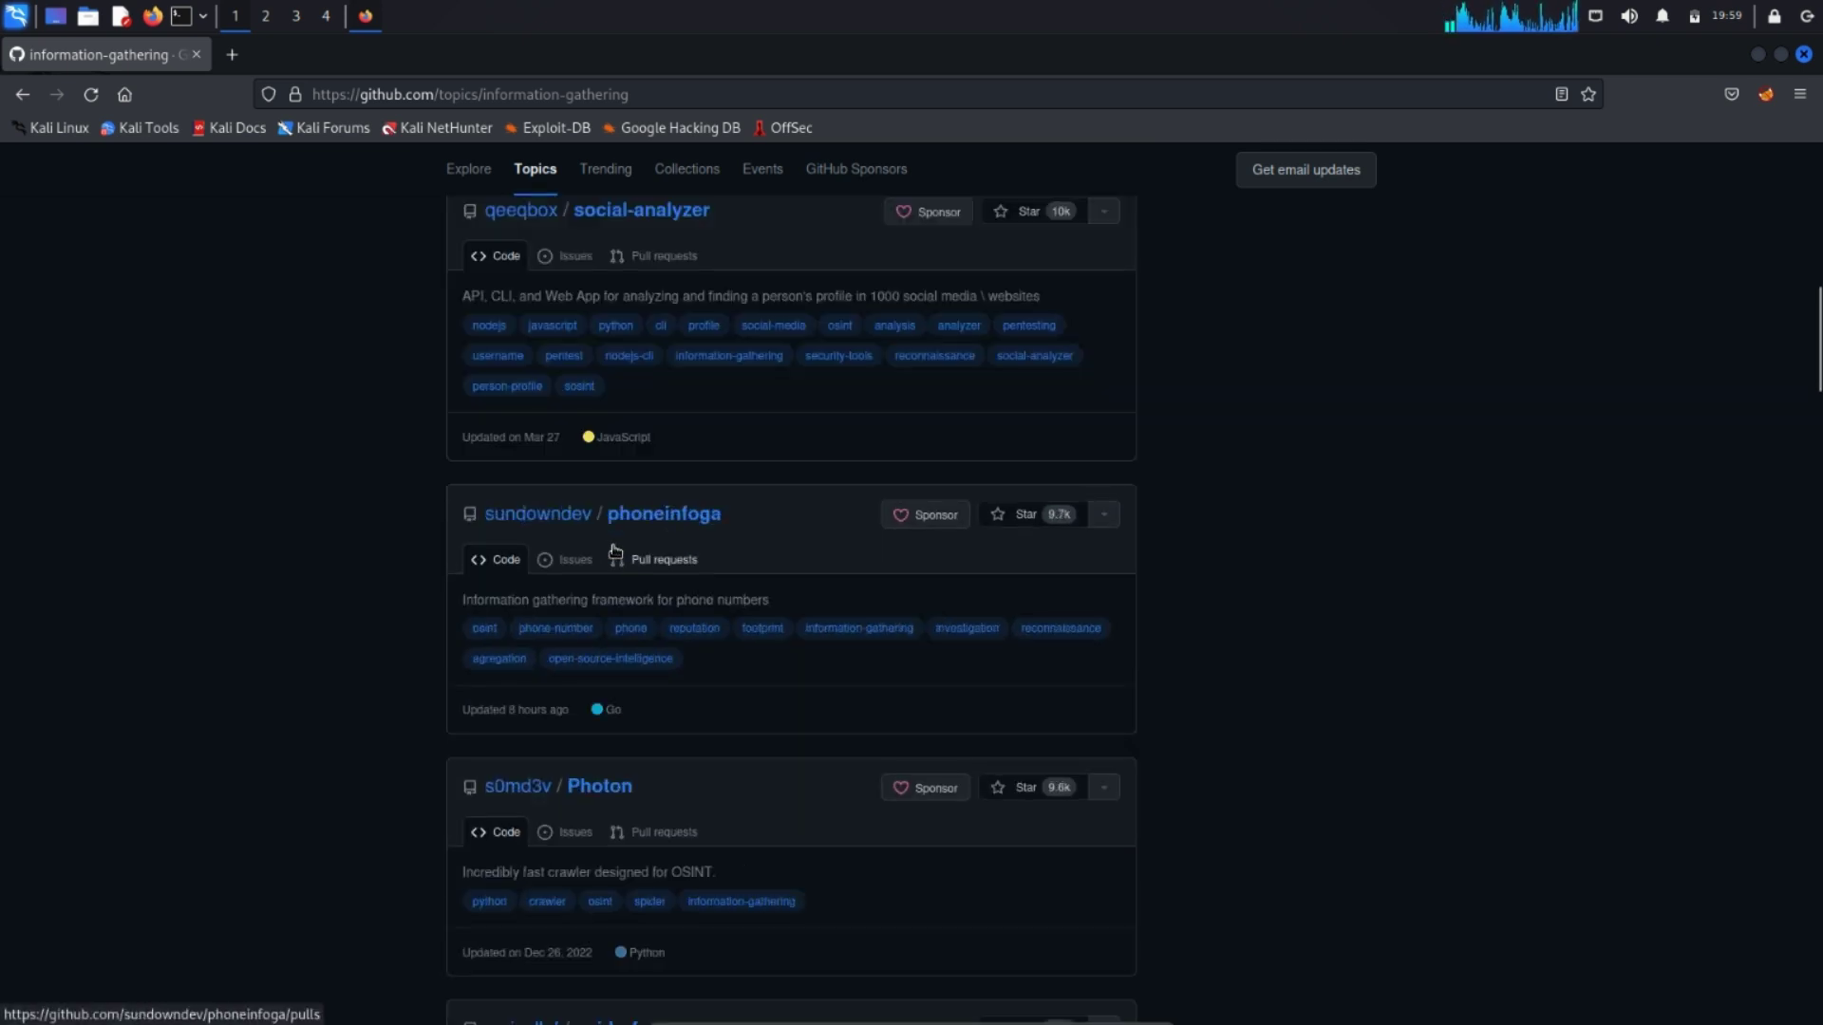
scroll(671, 638, down, 2)
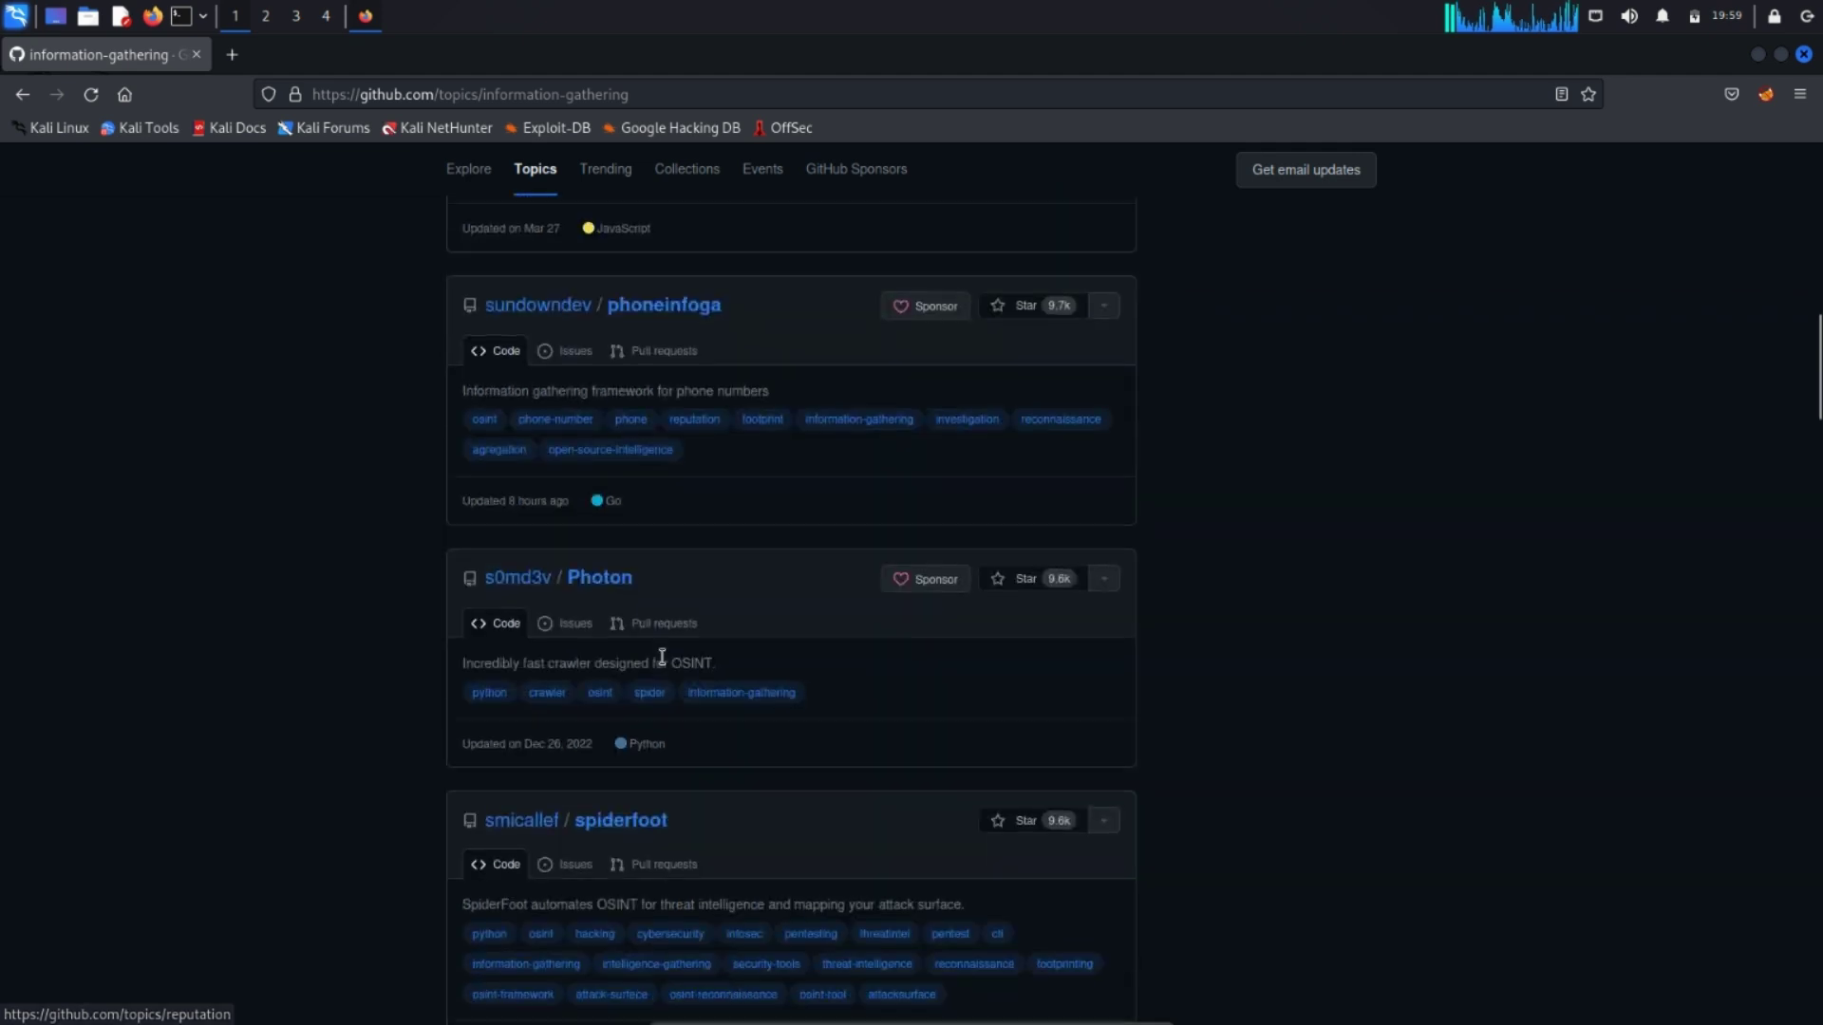
scroll(661, 657, down, 2)
scroll(683, 635, down, 6)
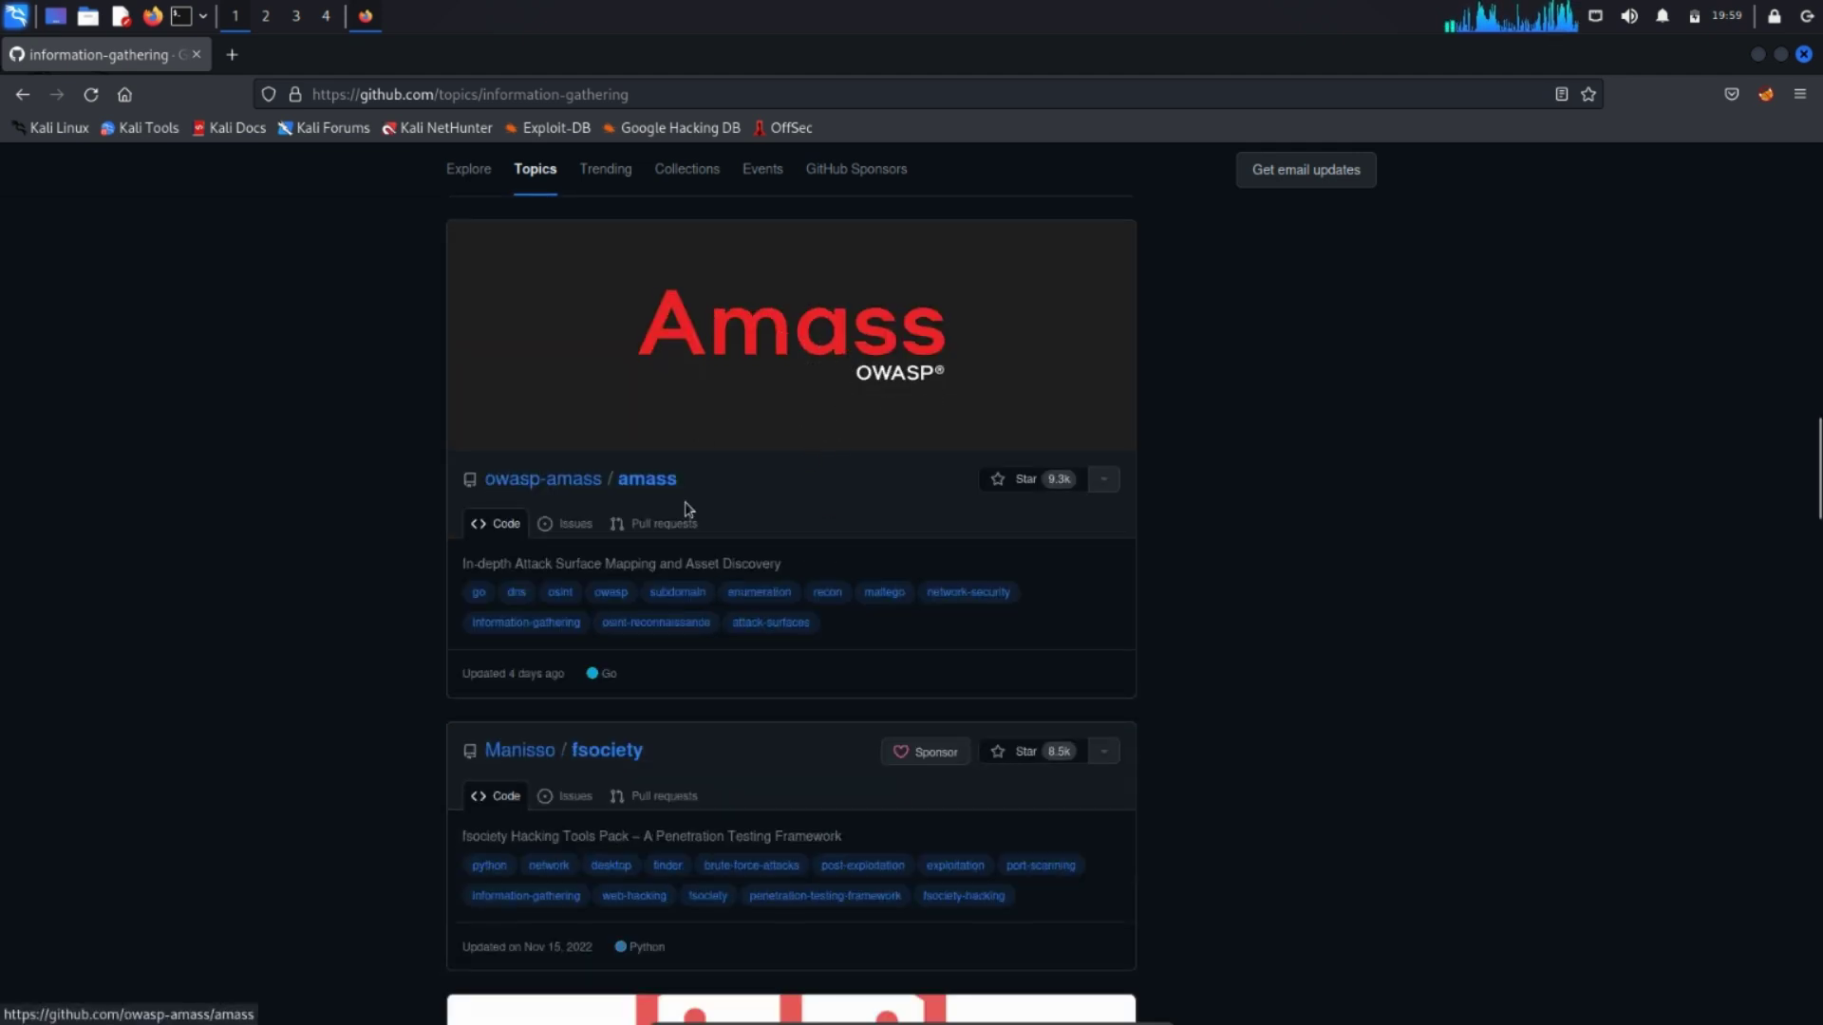
scroll(570, 583, down, 3)
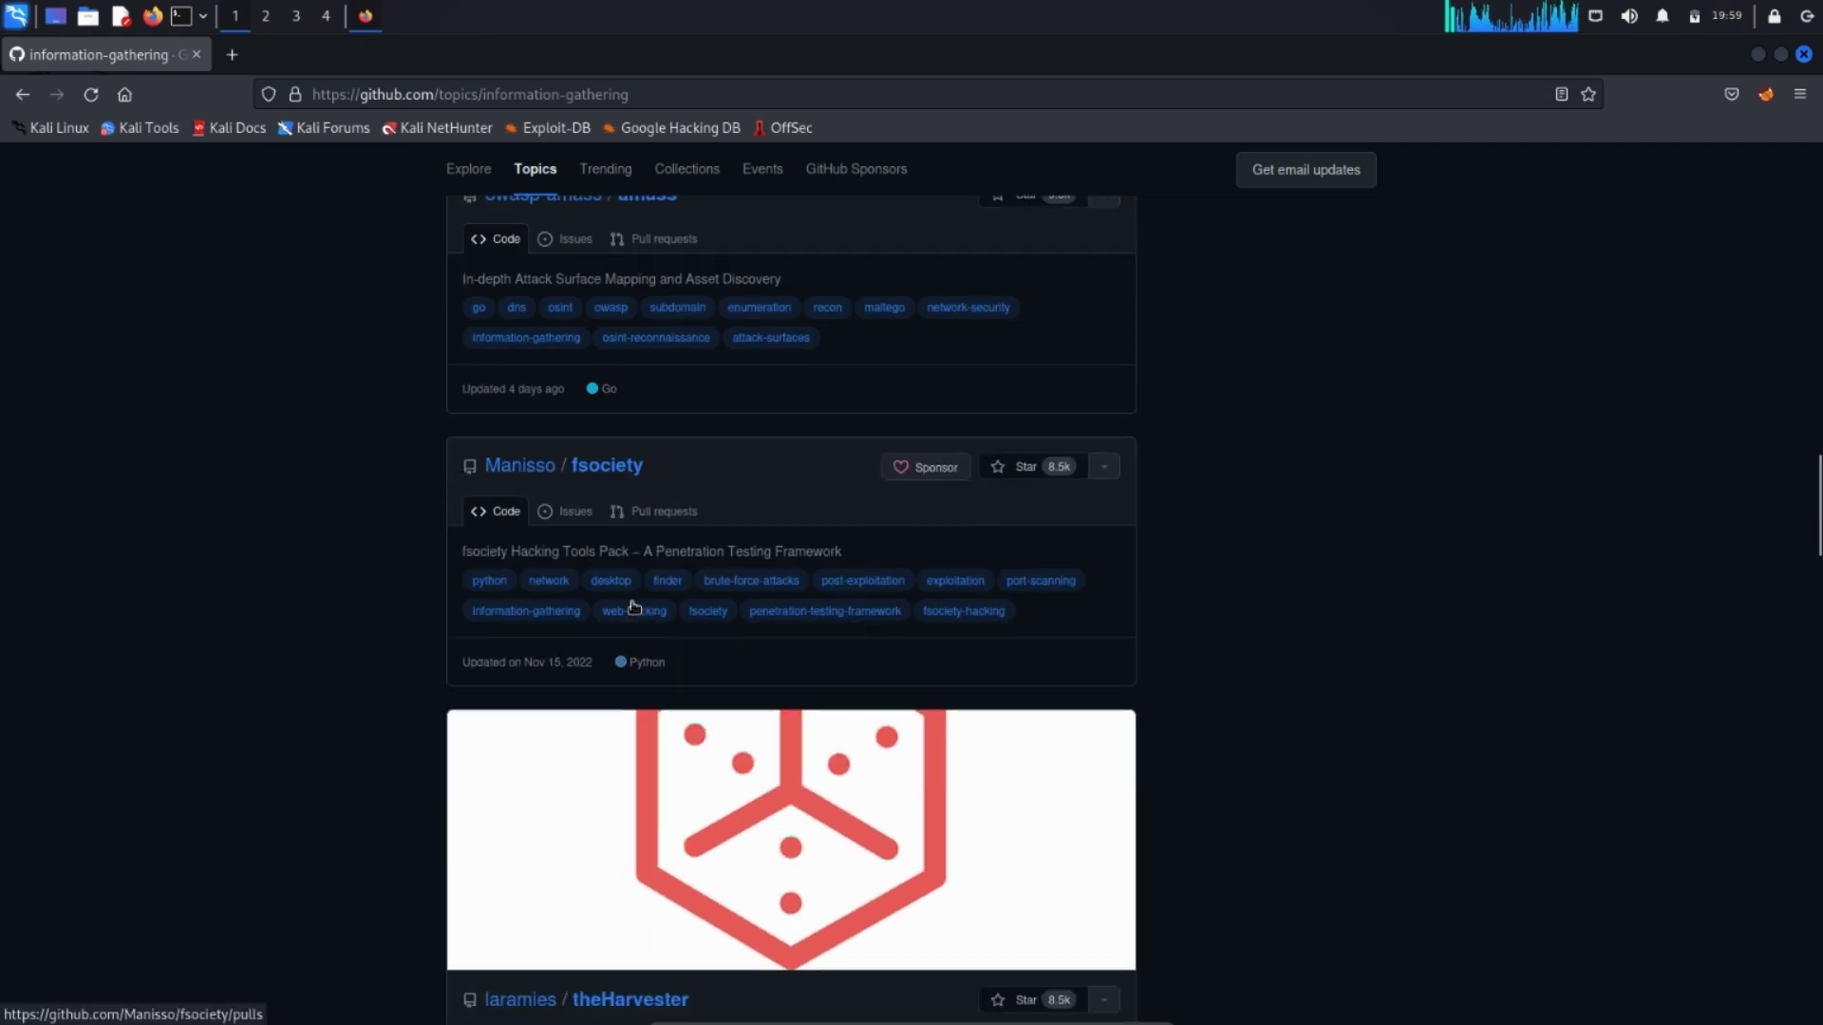
scroll(634, 607, down, 7)
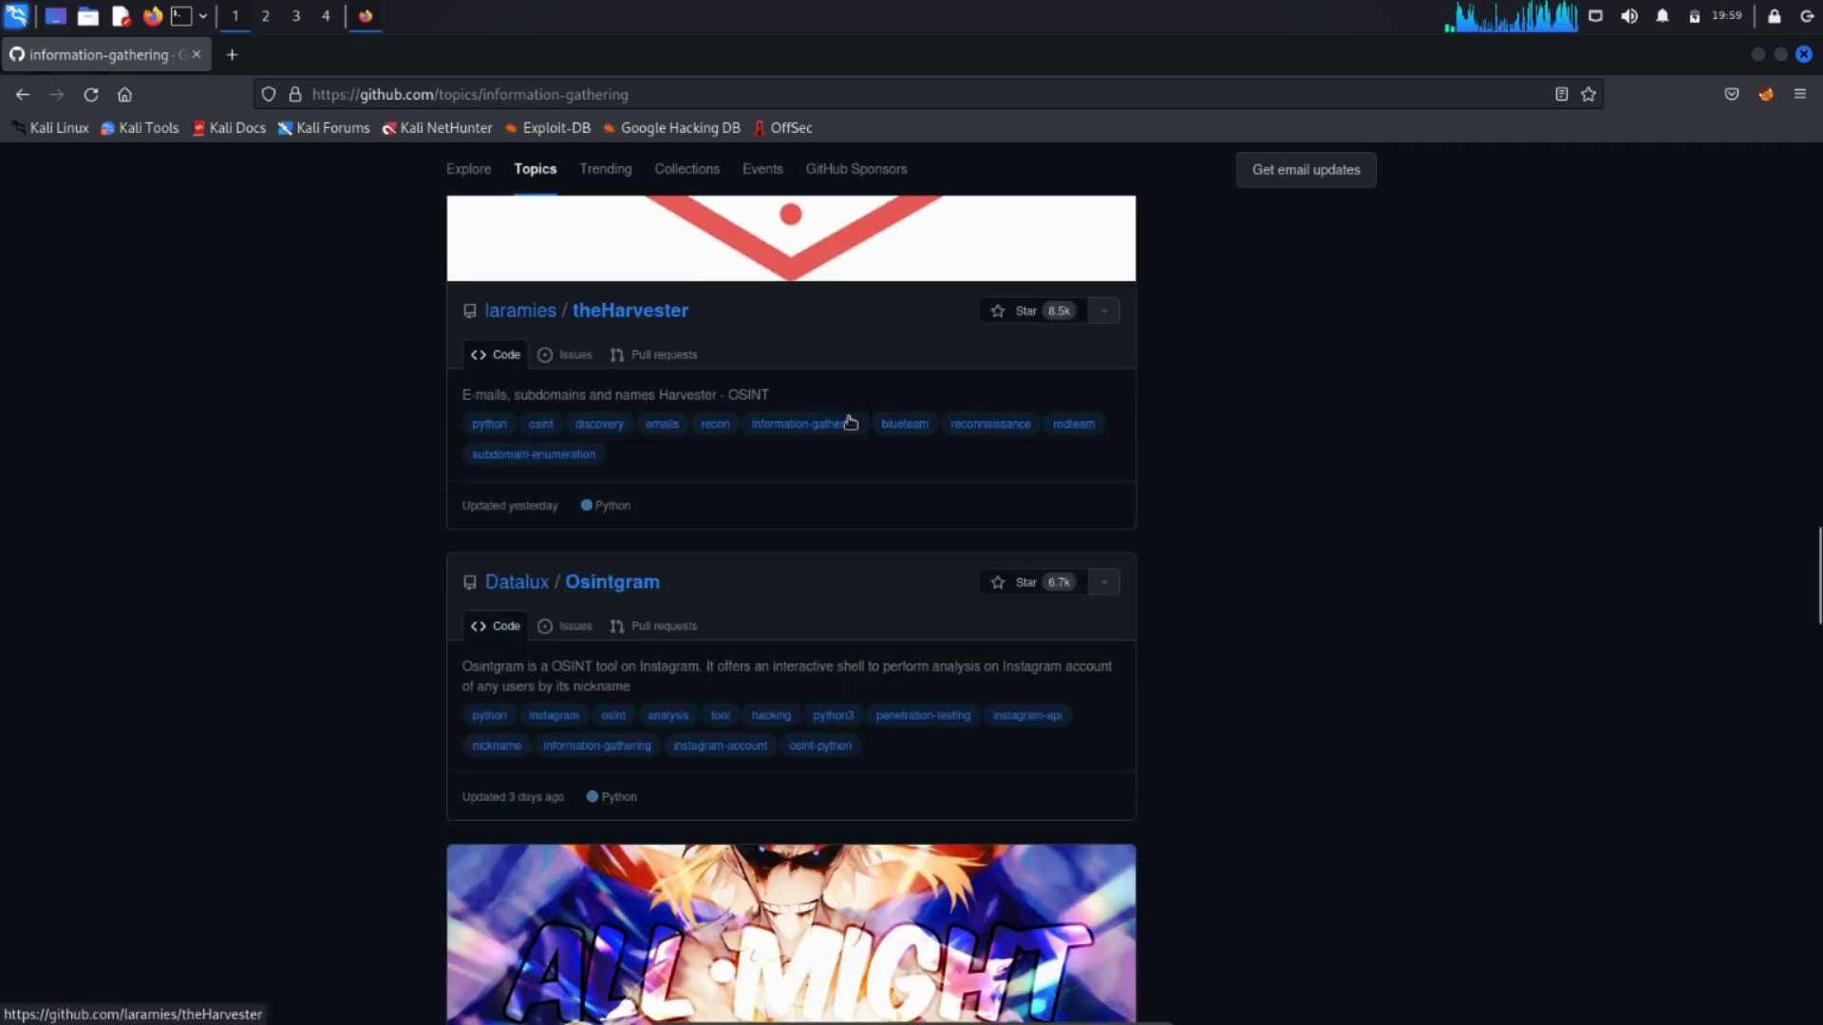
scroll(841, 418, up, 2)
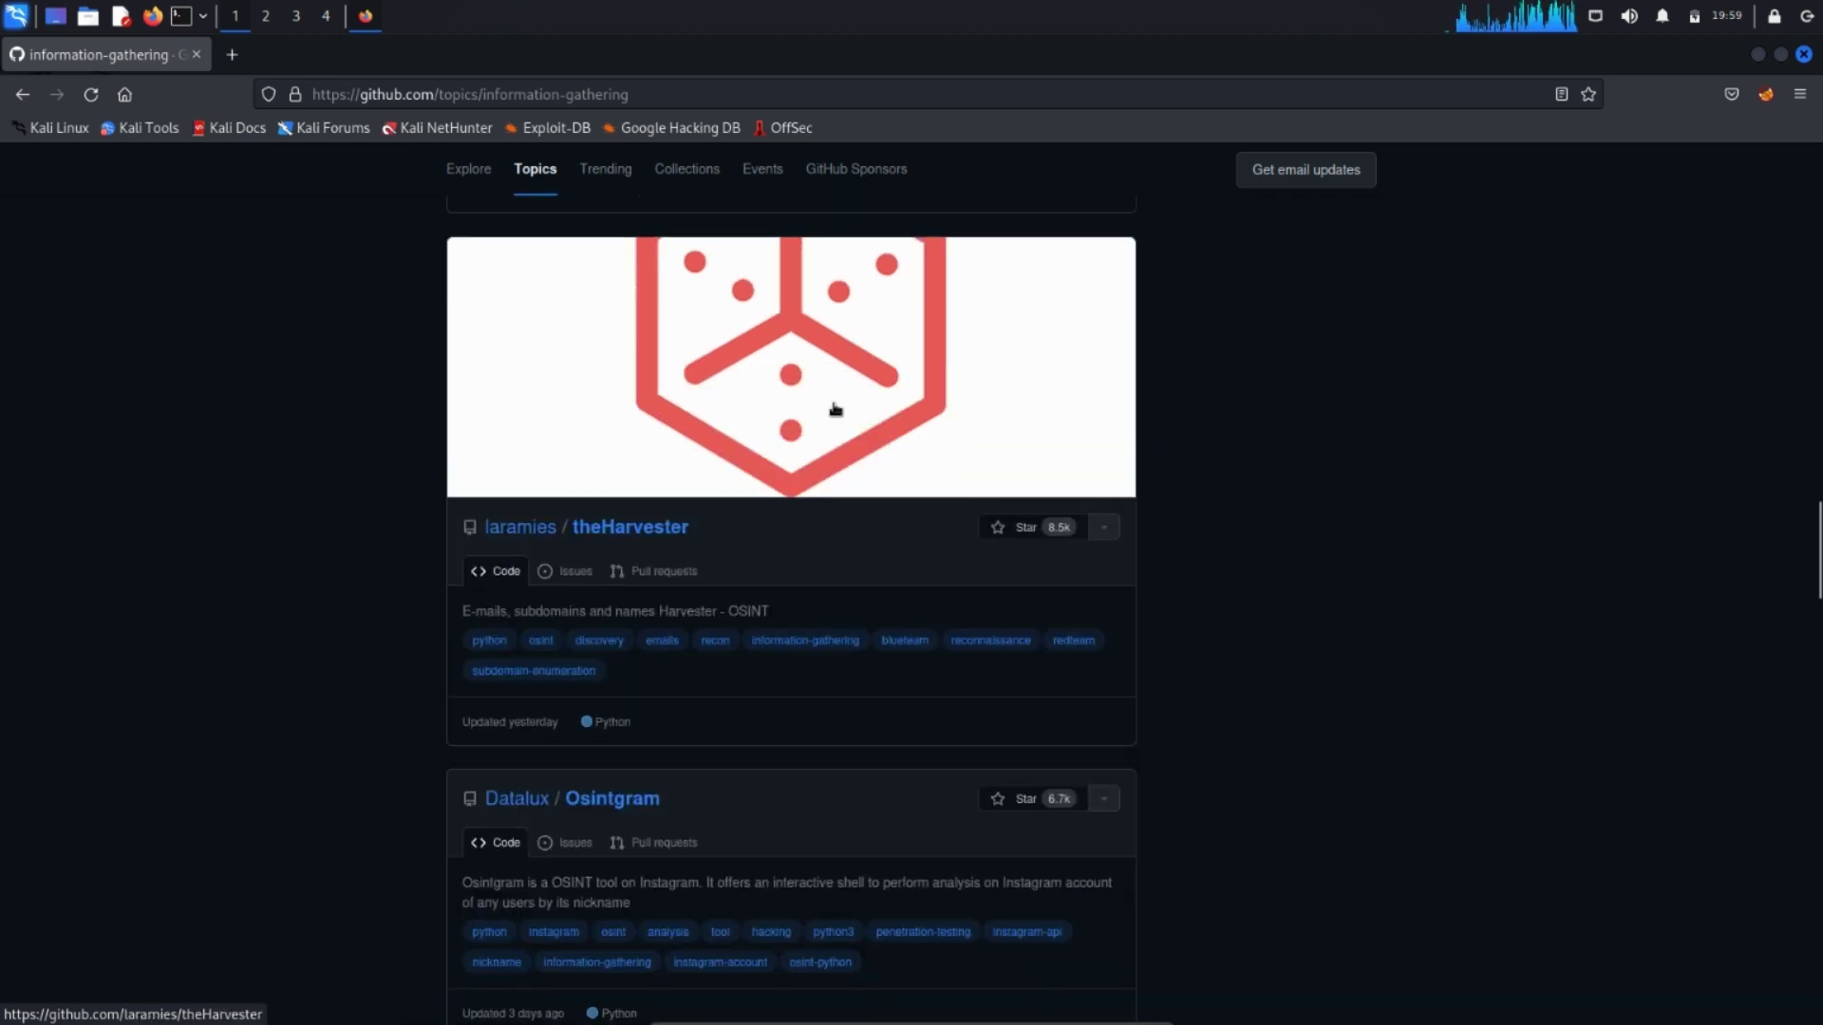
scroll(782, 490, down, 3)
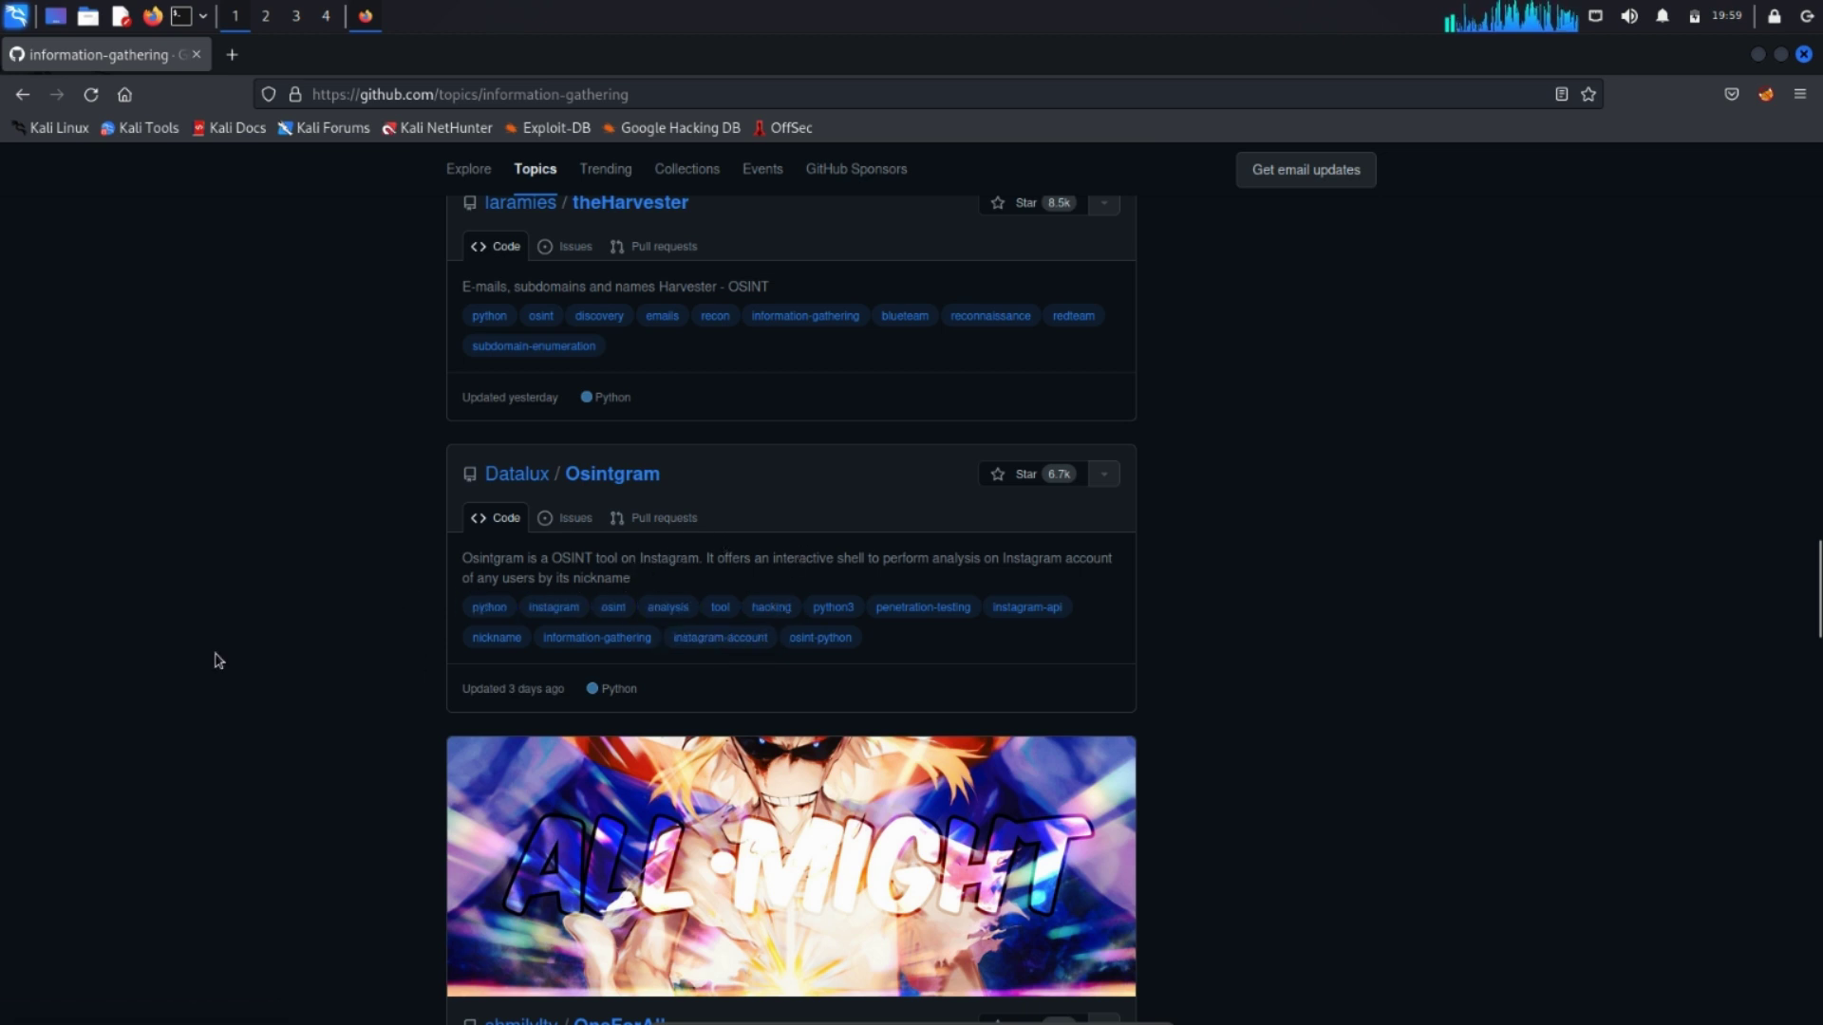
scroll(218, 661, down, 3)
scroll(183, 662, down, 4)
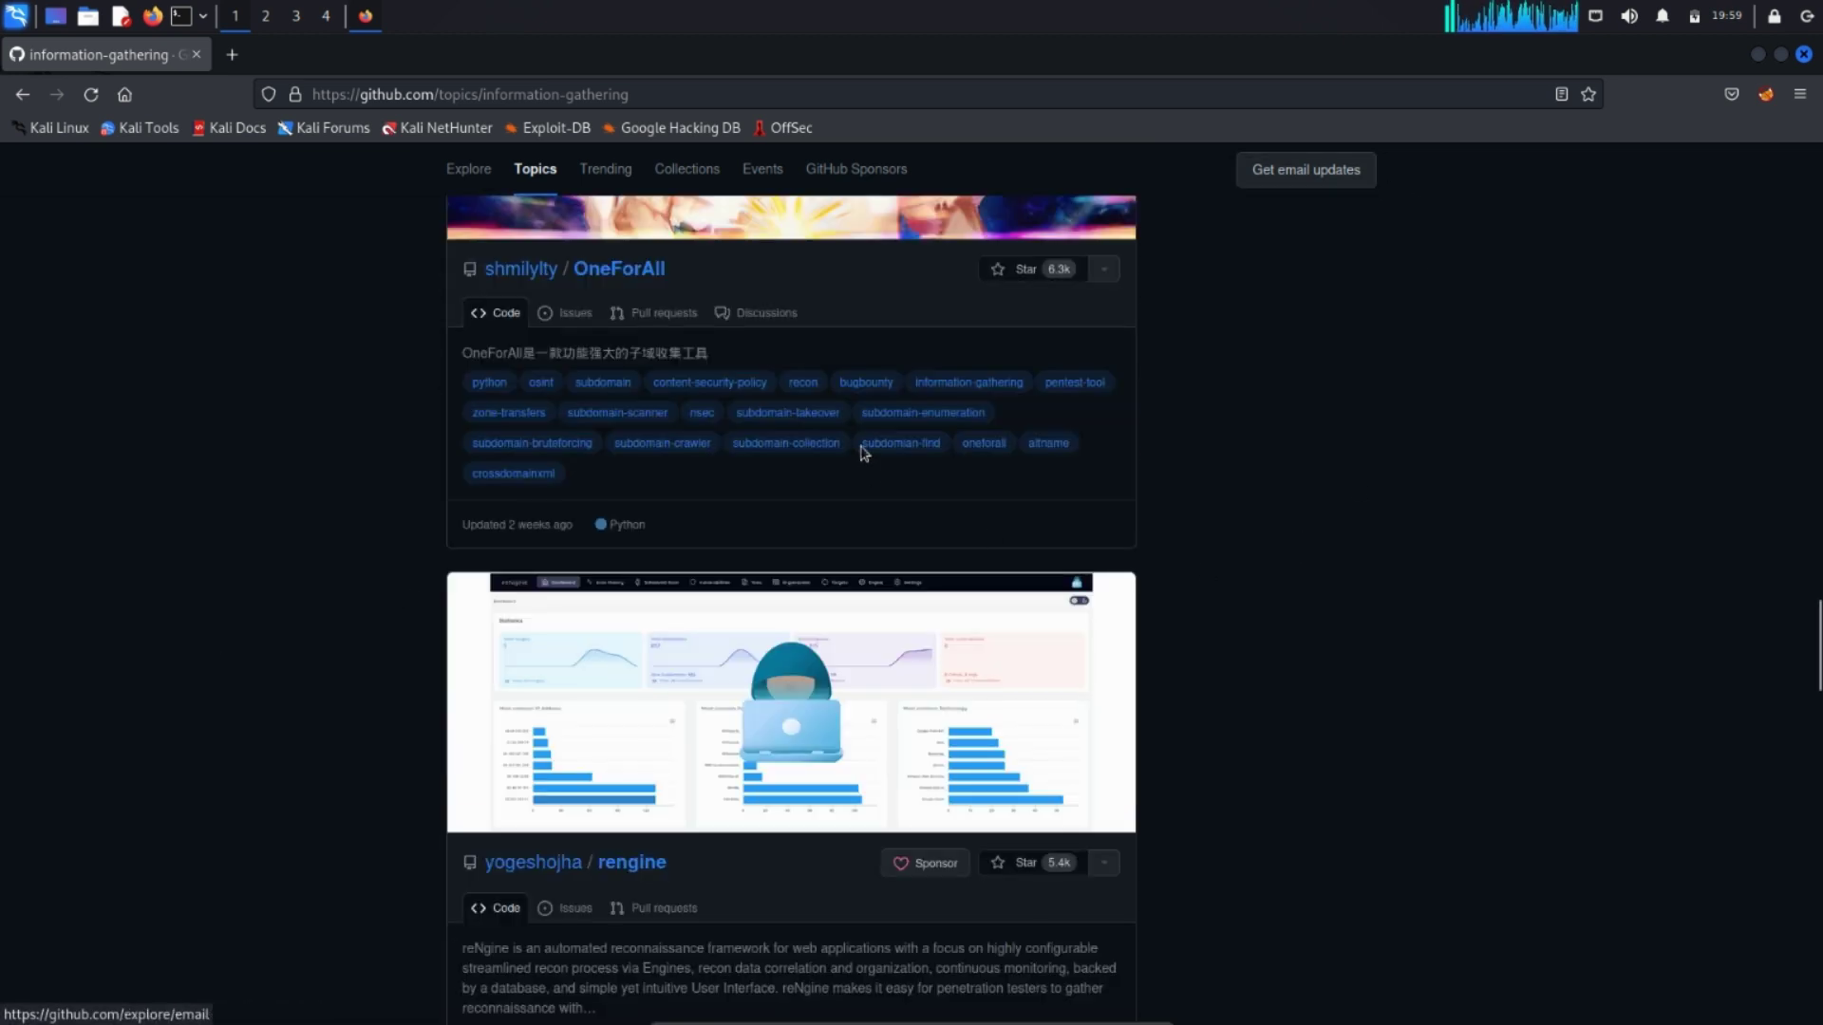
Find the RED_HAWK repository further down the information-gathering topic list and open its page
scroll(866, 452, down, 8)
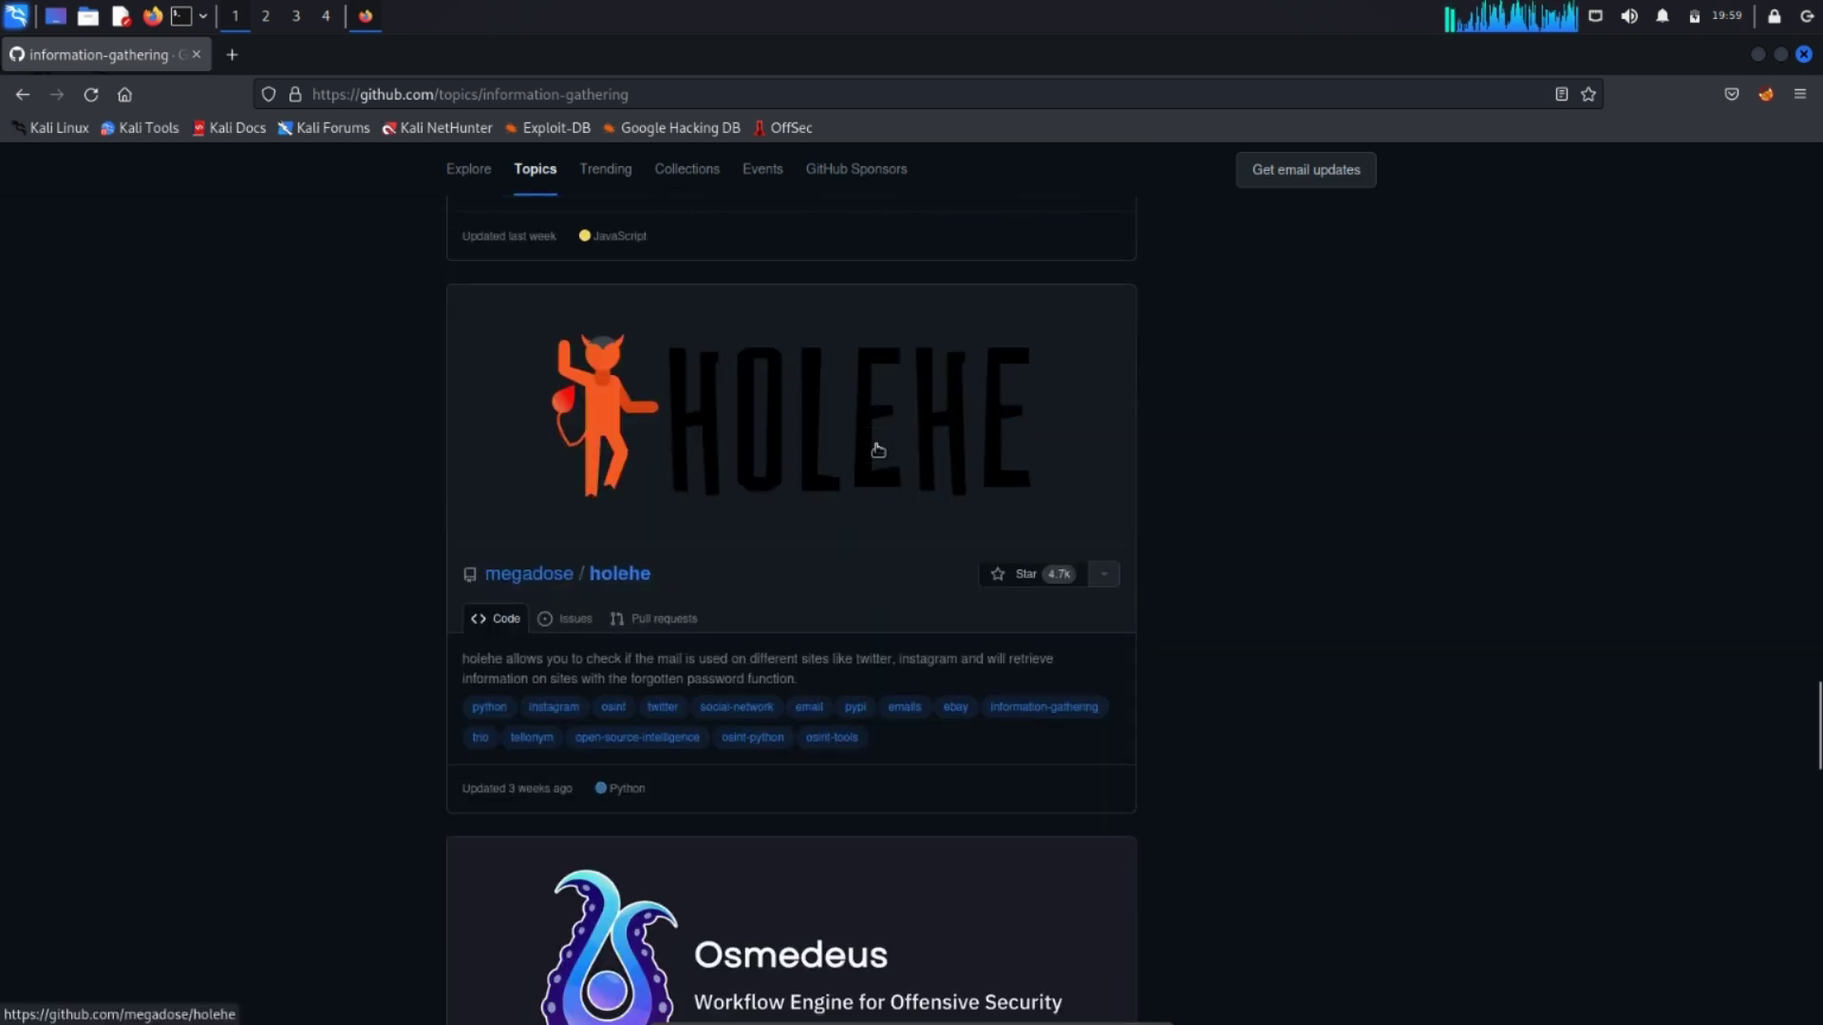
scroll(877, 450, down, 8)
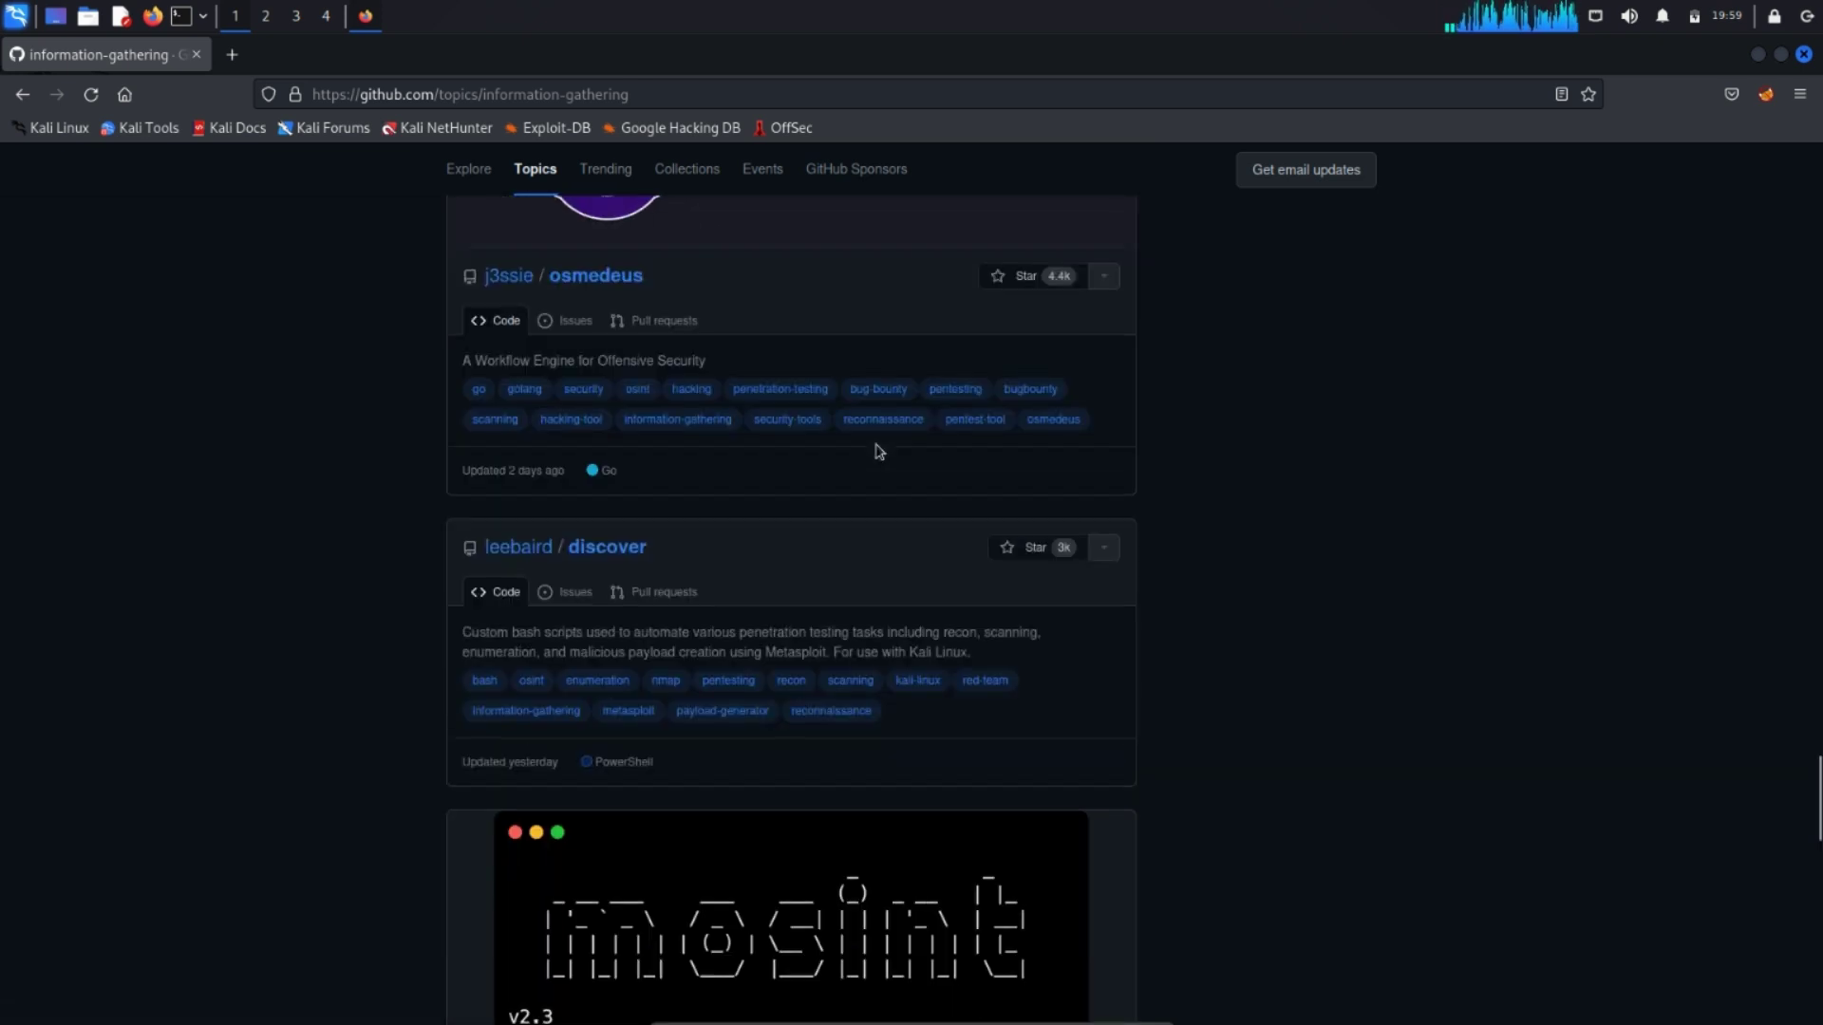
scroll(879, 451, down, 10)
scroll(879, 450, down, 7)
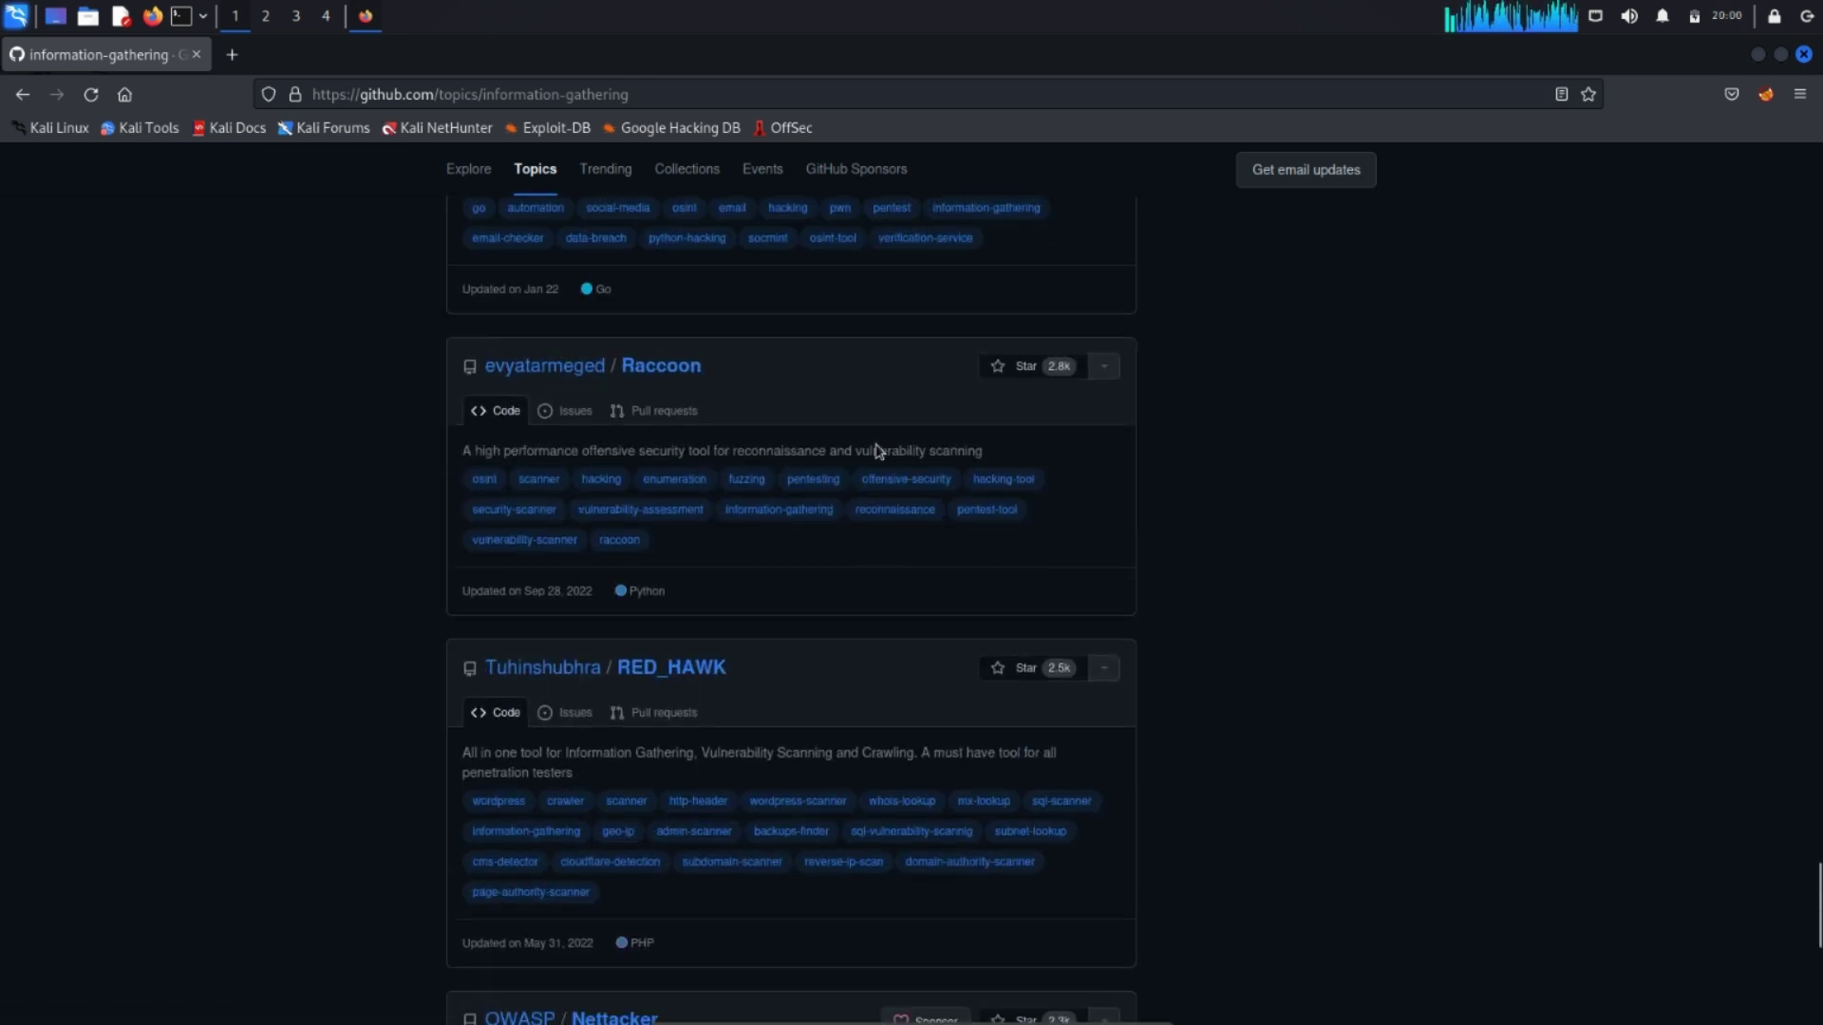
scroll(1428, 405, up, 3)
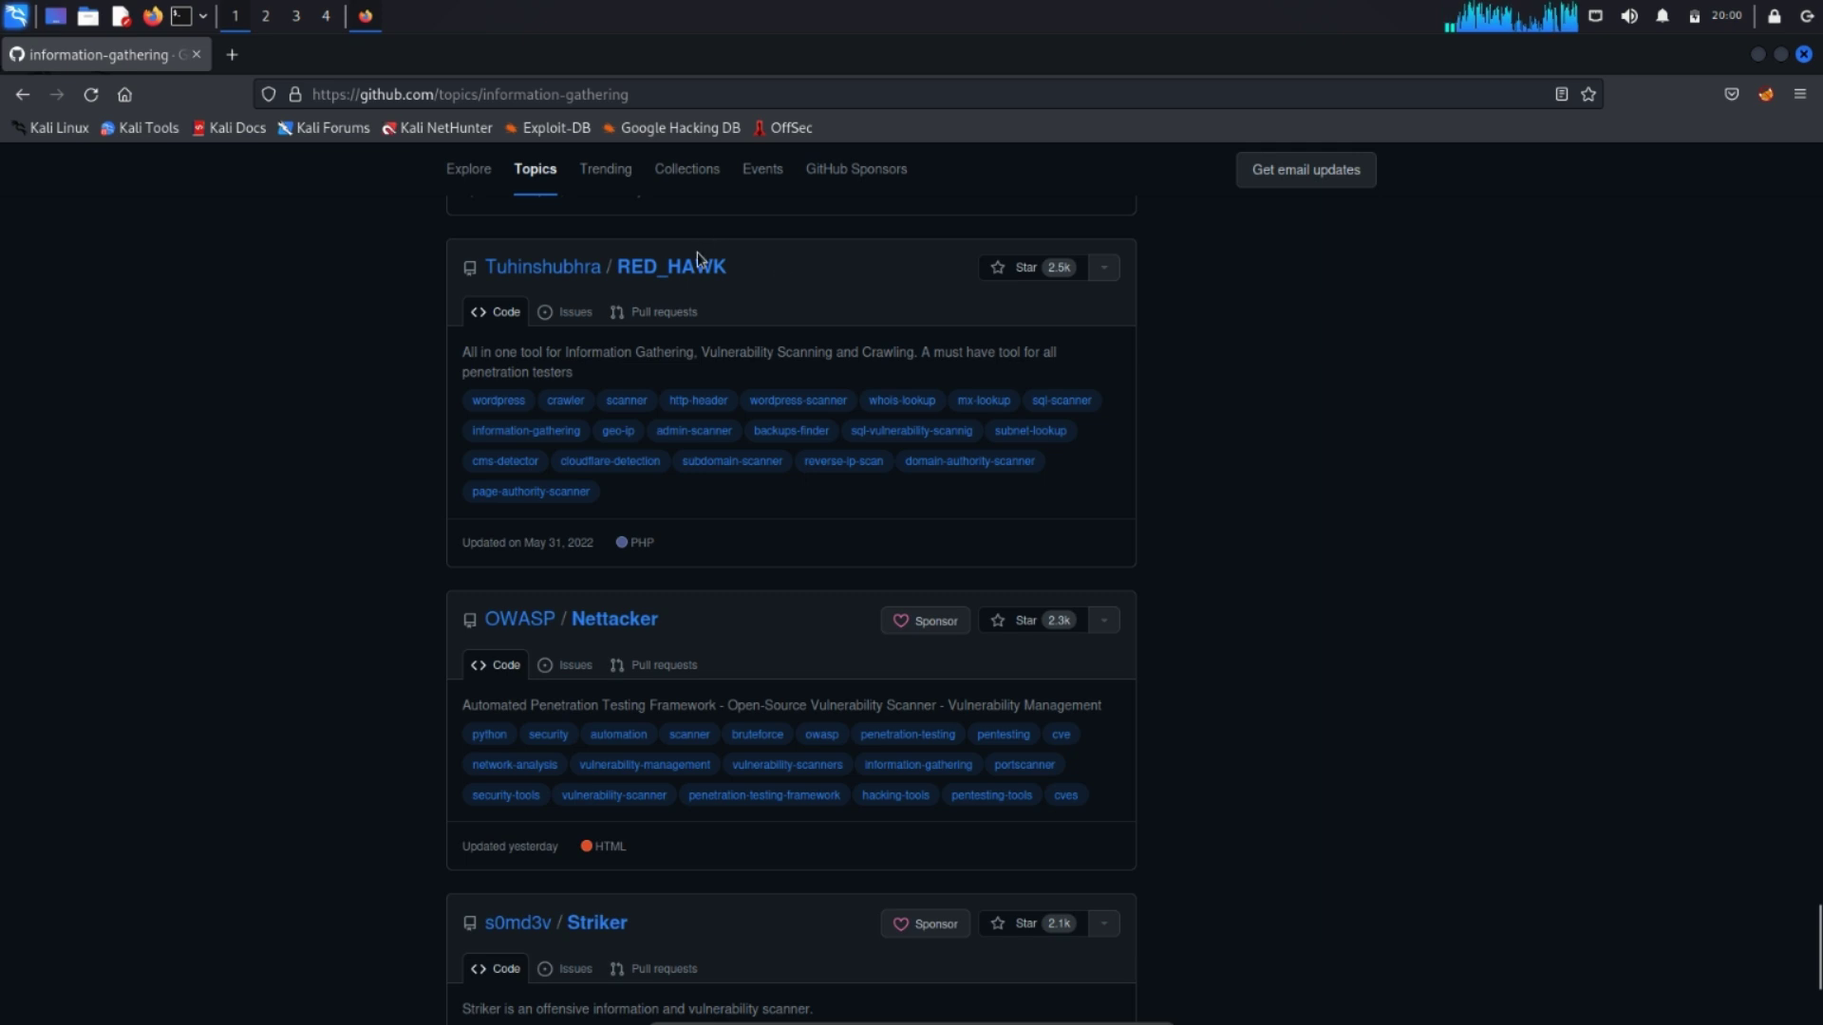
click(680, 274)
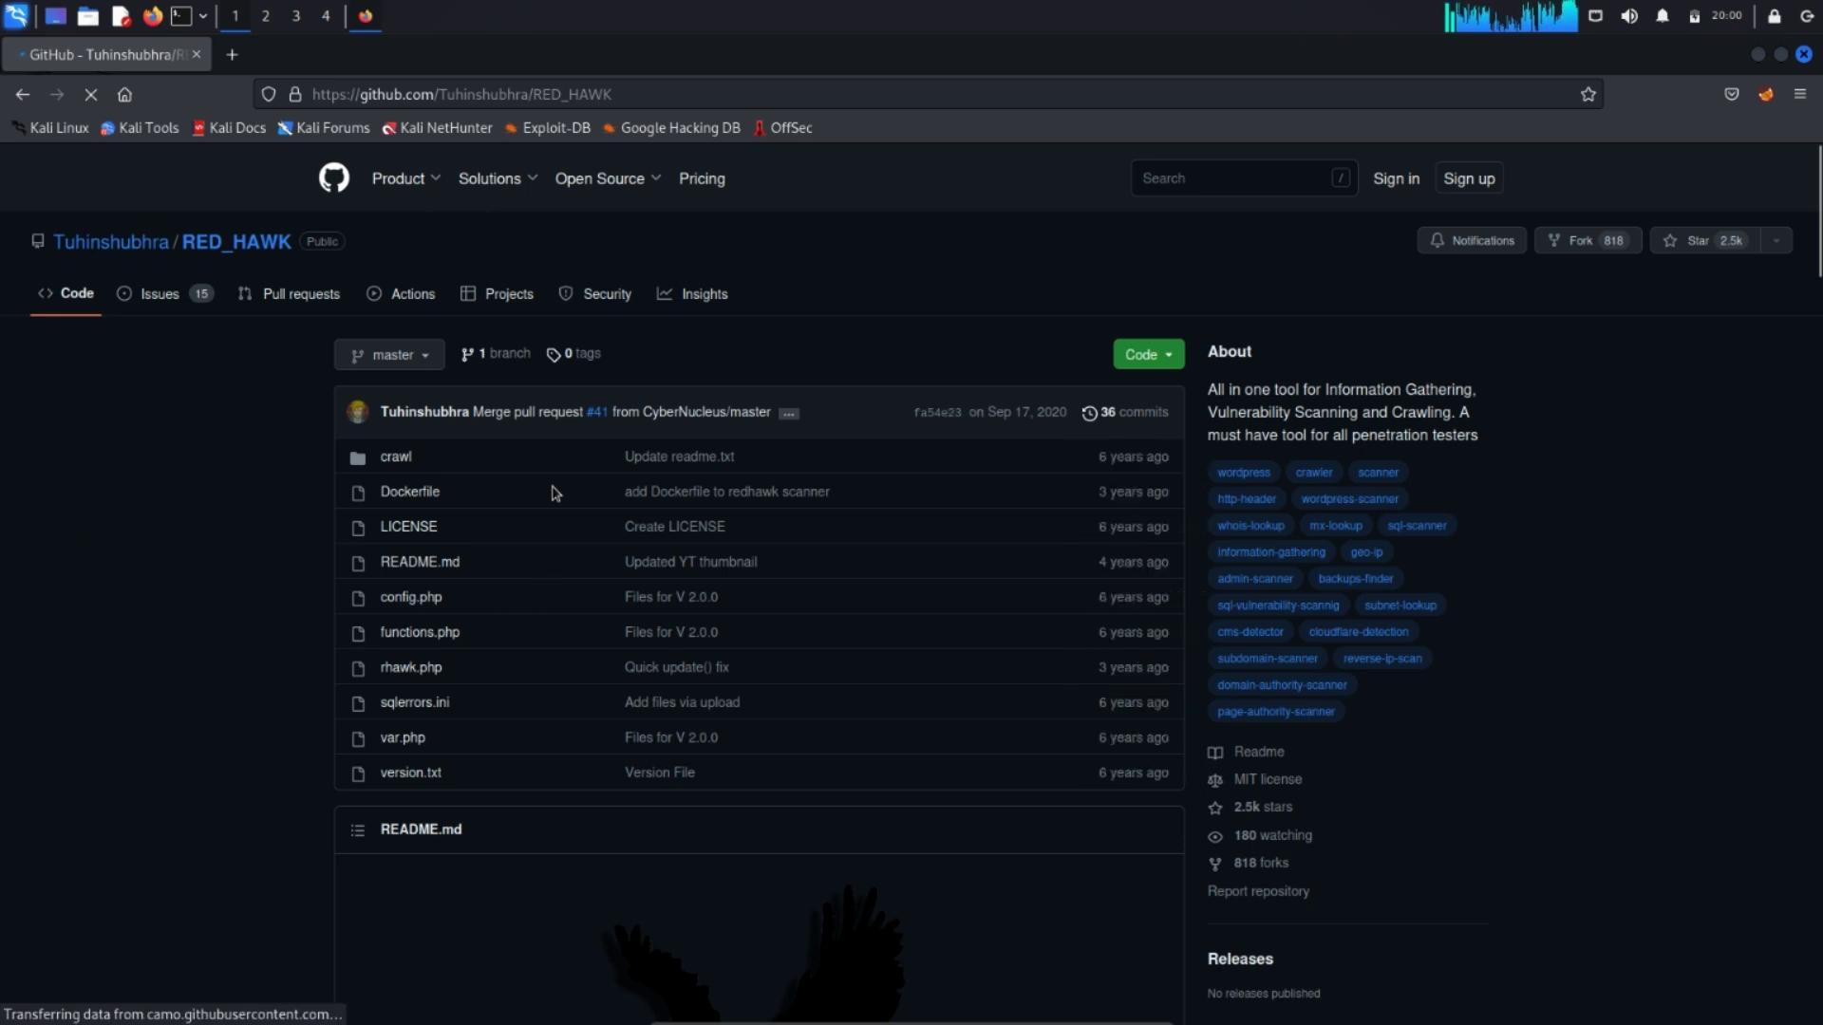
Examine the RED_HAWK repository's files and its README section on the scans the tool can perform
scroll(916, 669, down, 2)
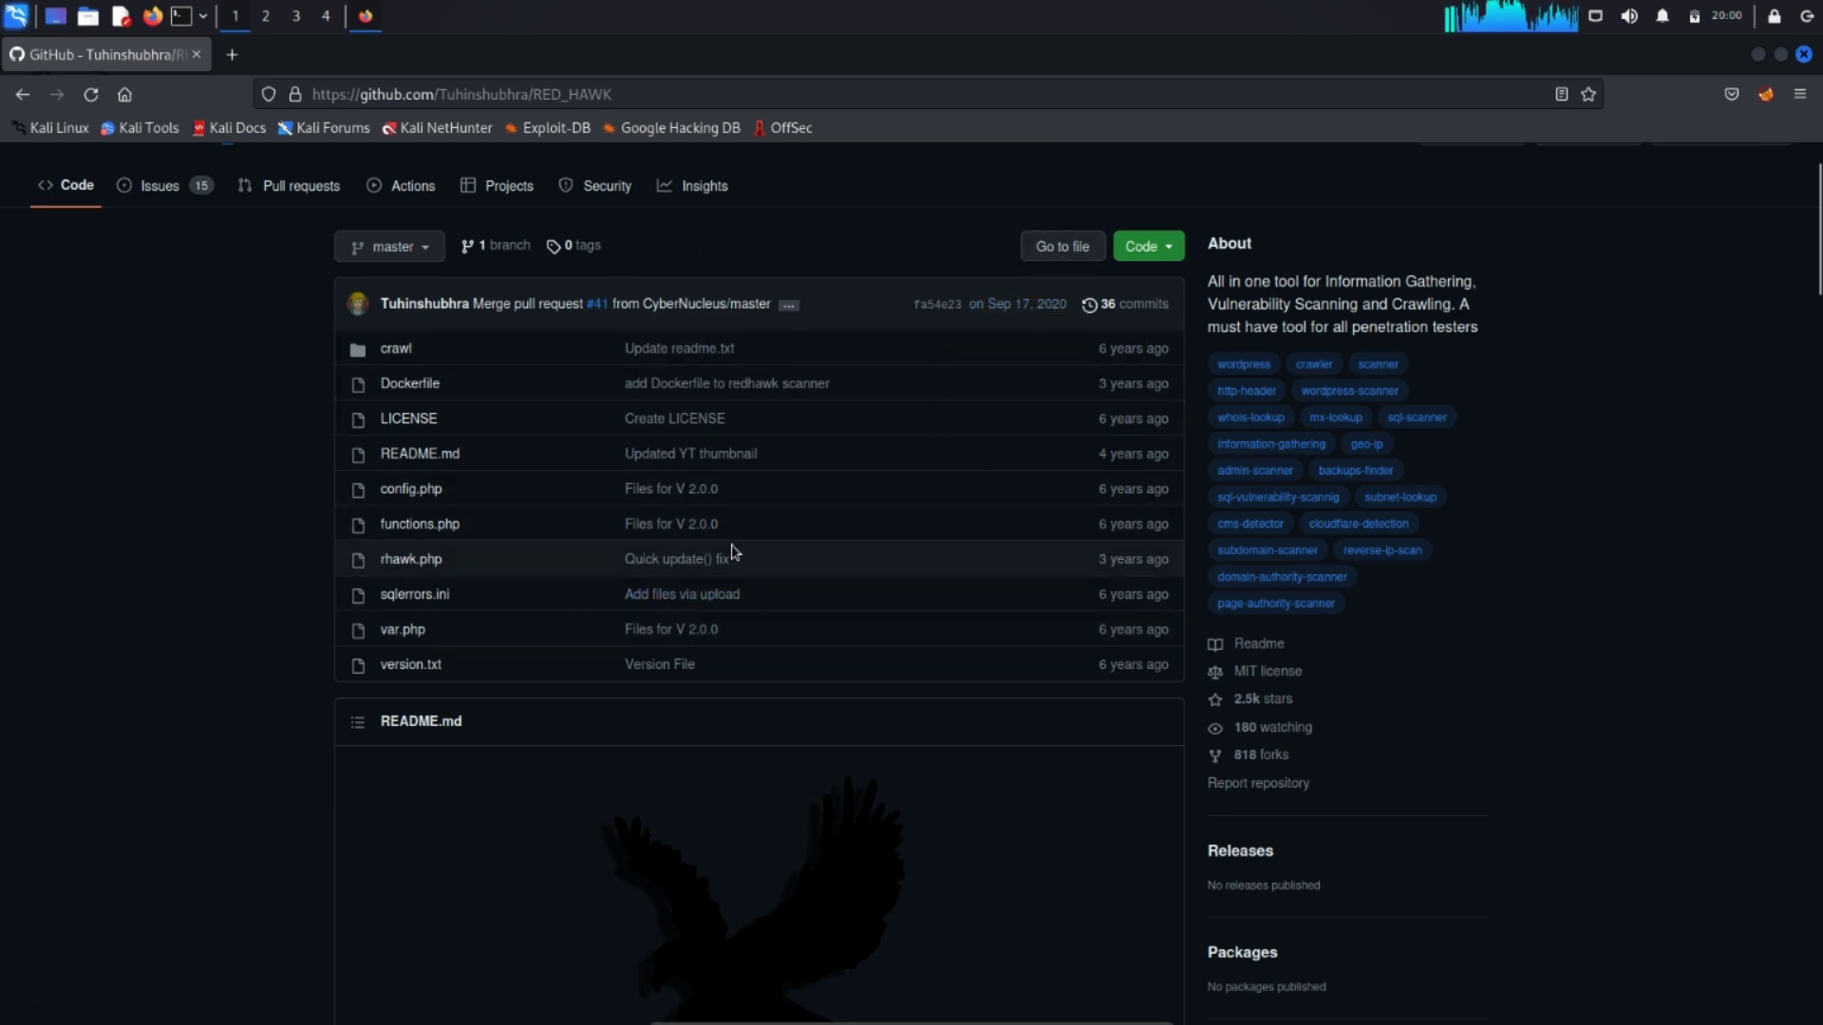
scroll(746, 517, down, 5)
scroll(746, 517, down, 4)
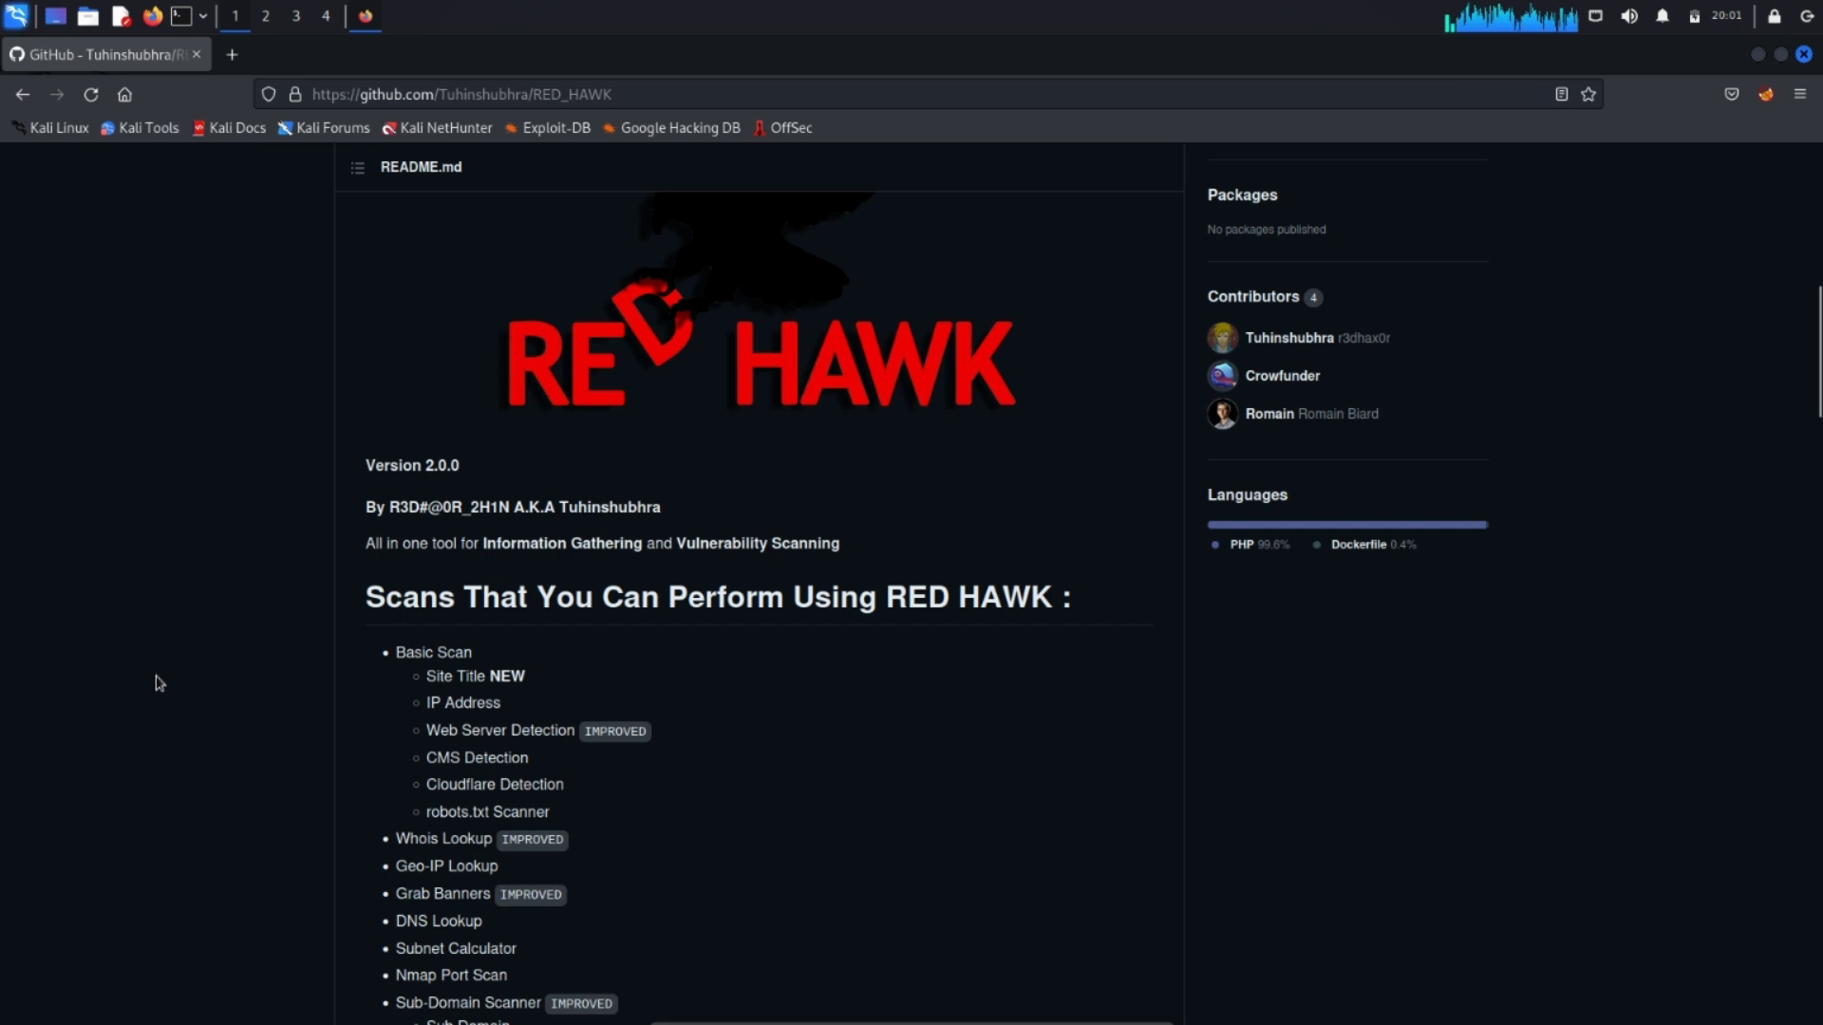
scroll(191, 714, down, 1)
scroll(1006, 569, down, 3)
scroll(631, 455, up, 3)
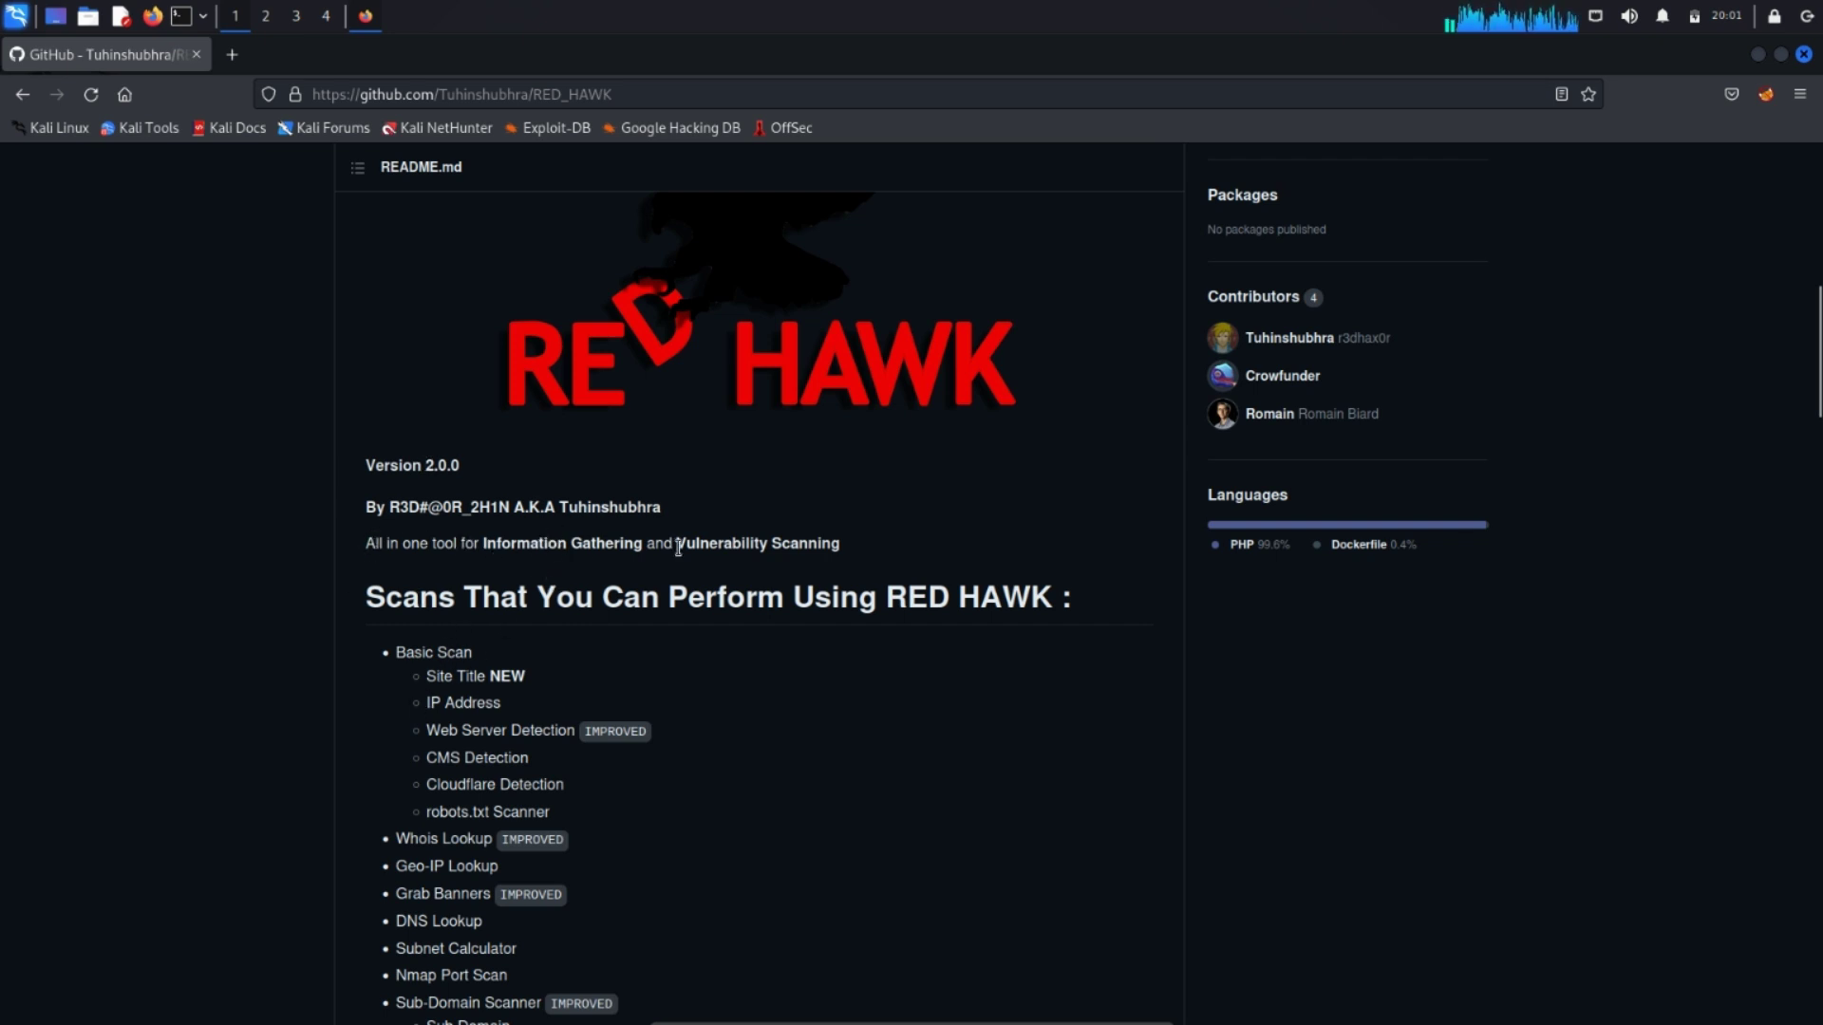
scroll(408, 684, down, 2)
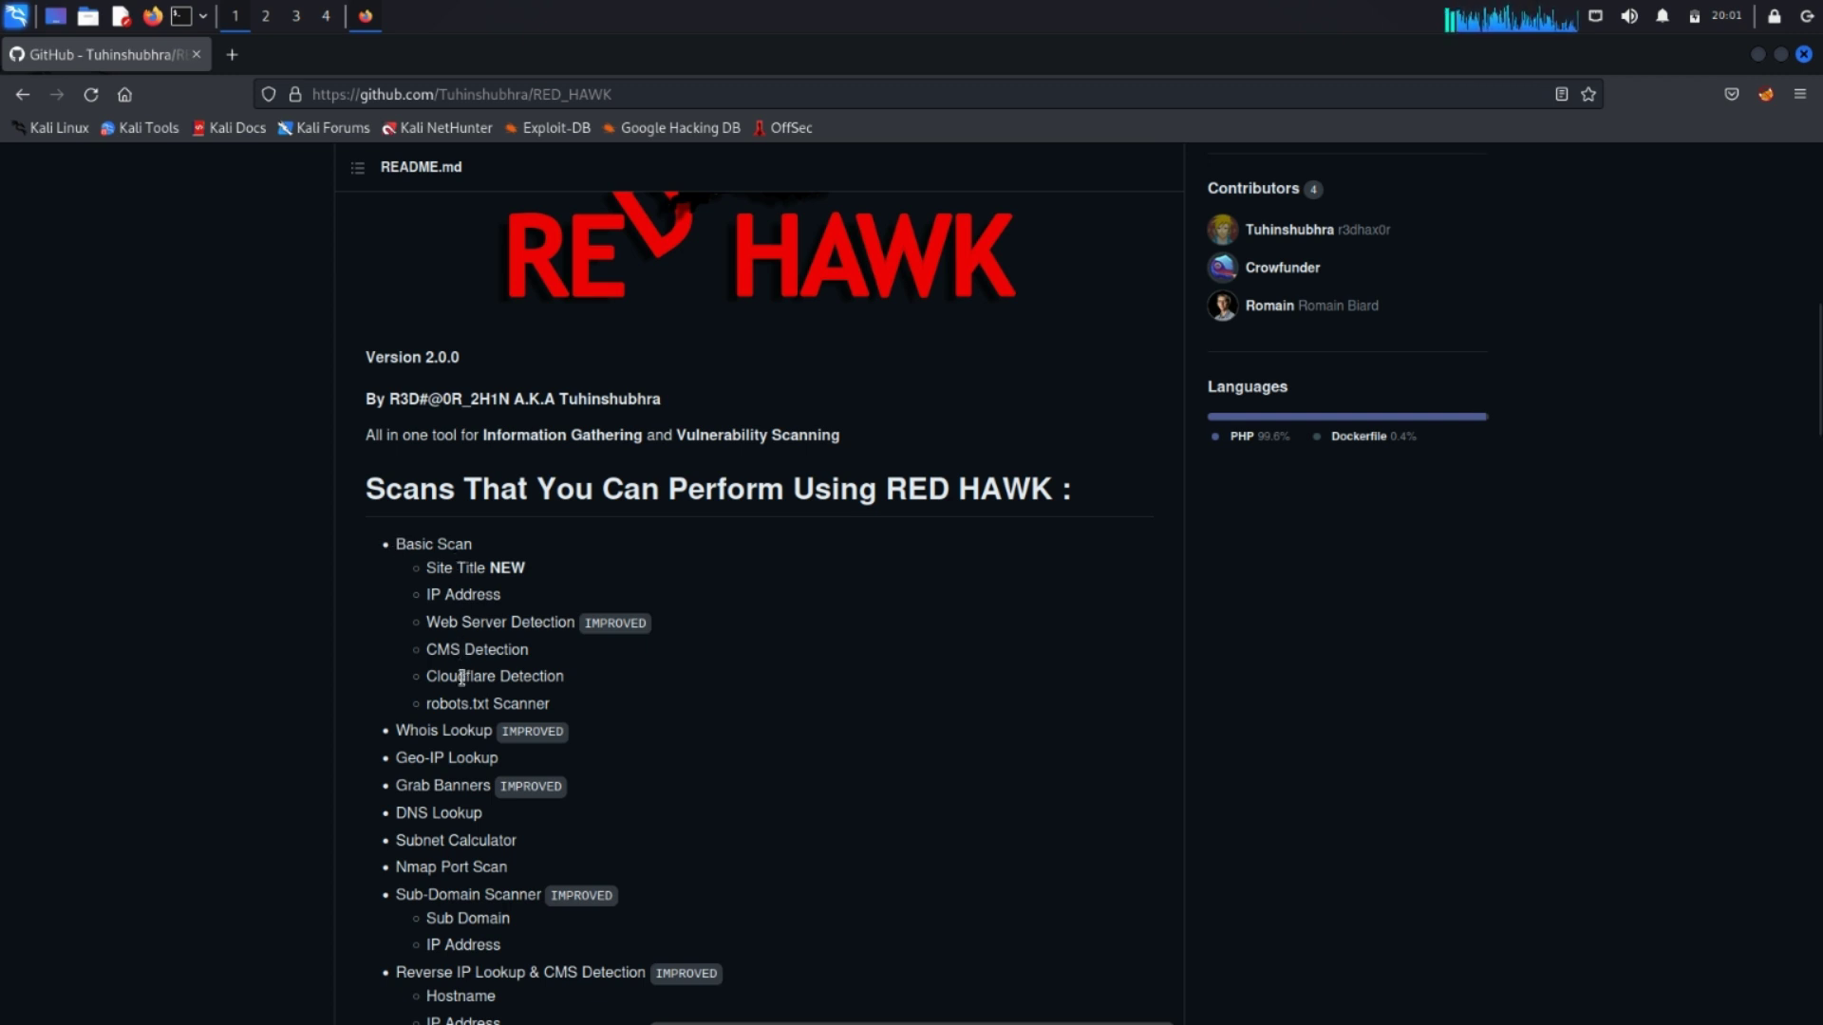
scroll(465, 712, down, 2)
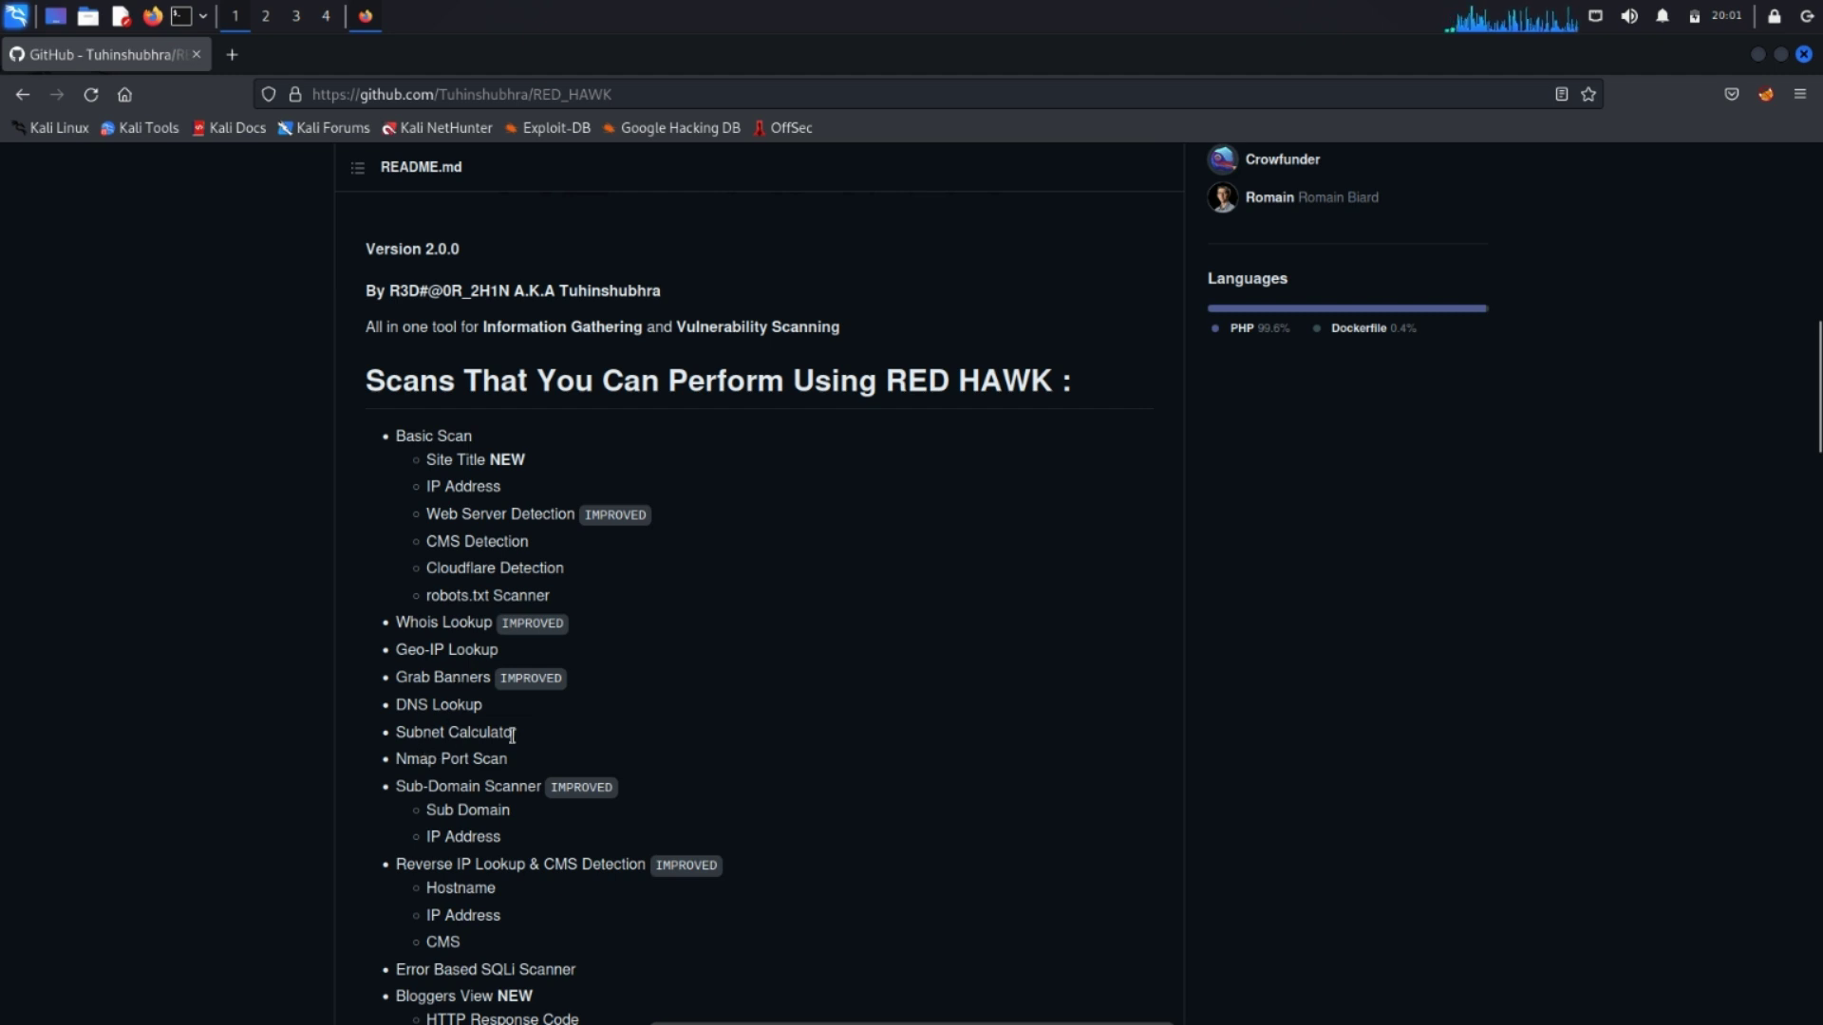
scroll(510, 766, down, 2)
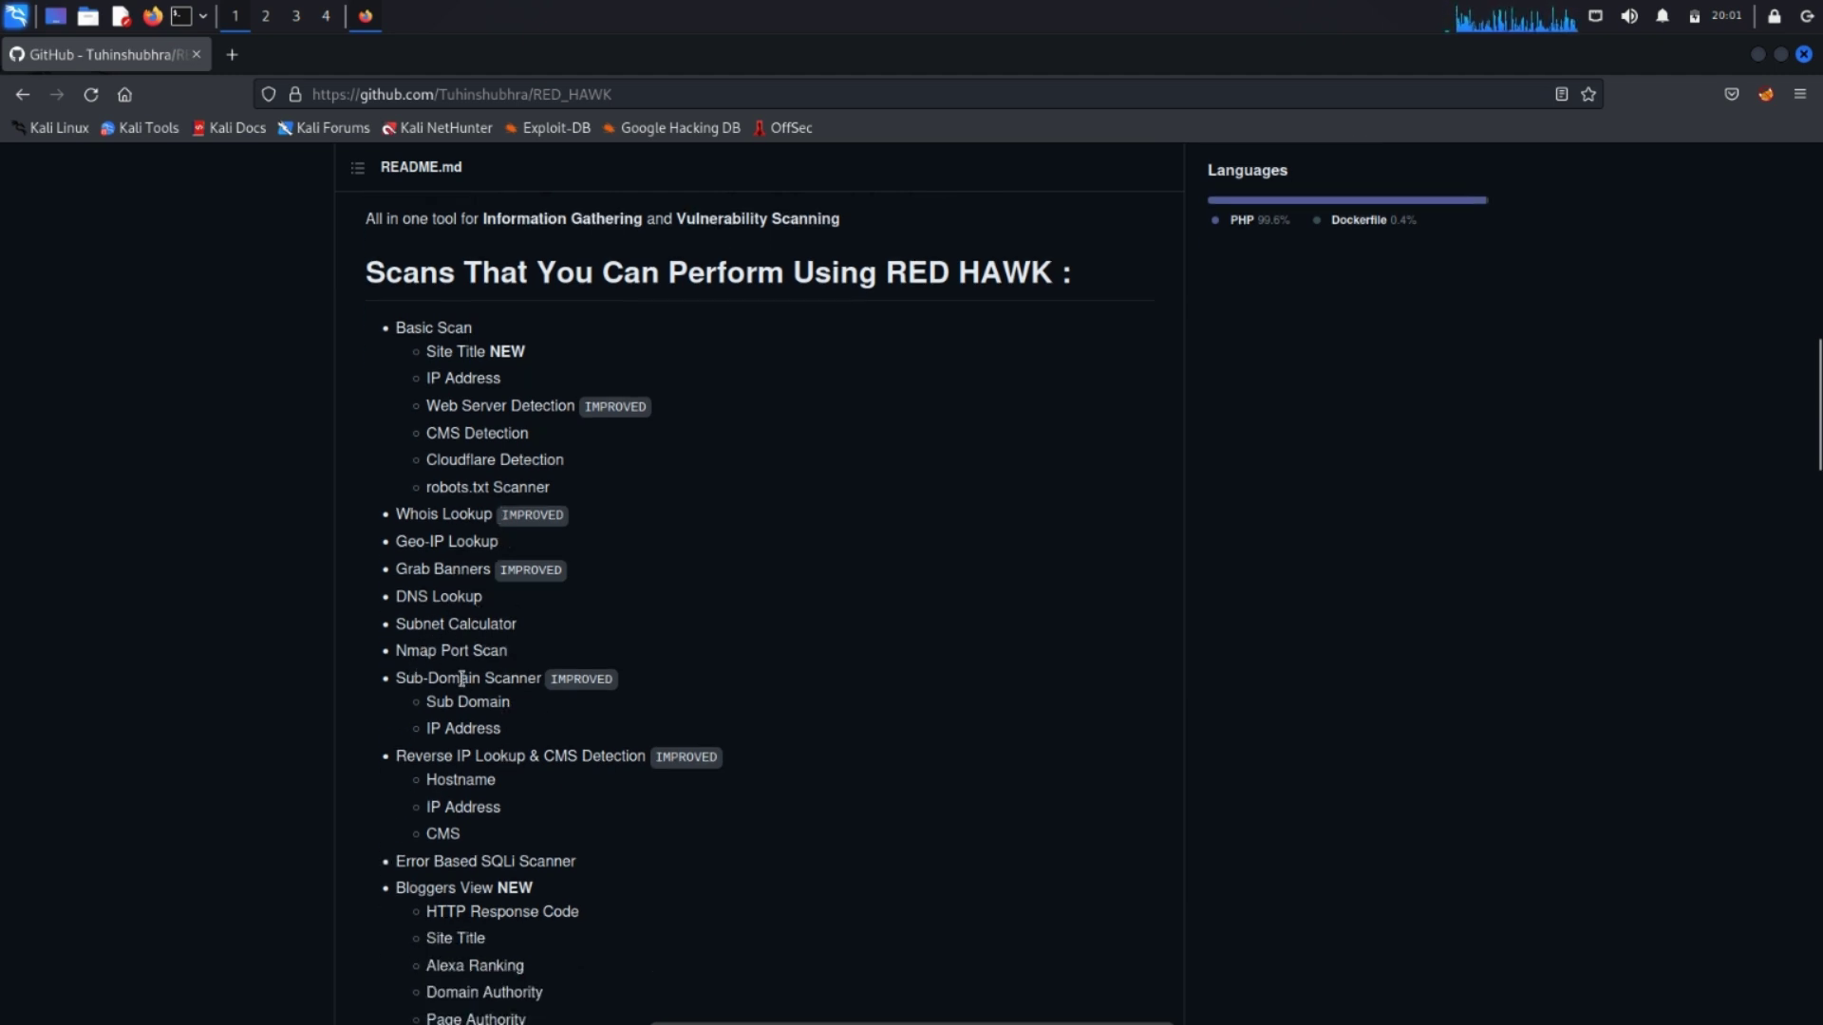
scroll(476, 643, down, 8)
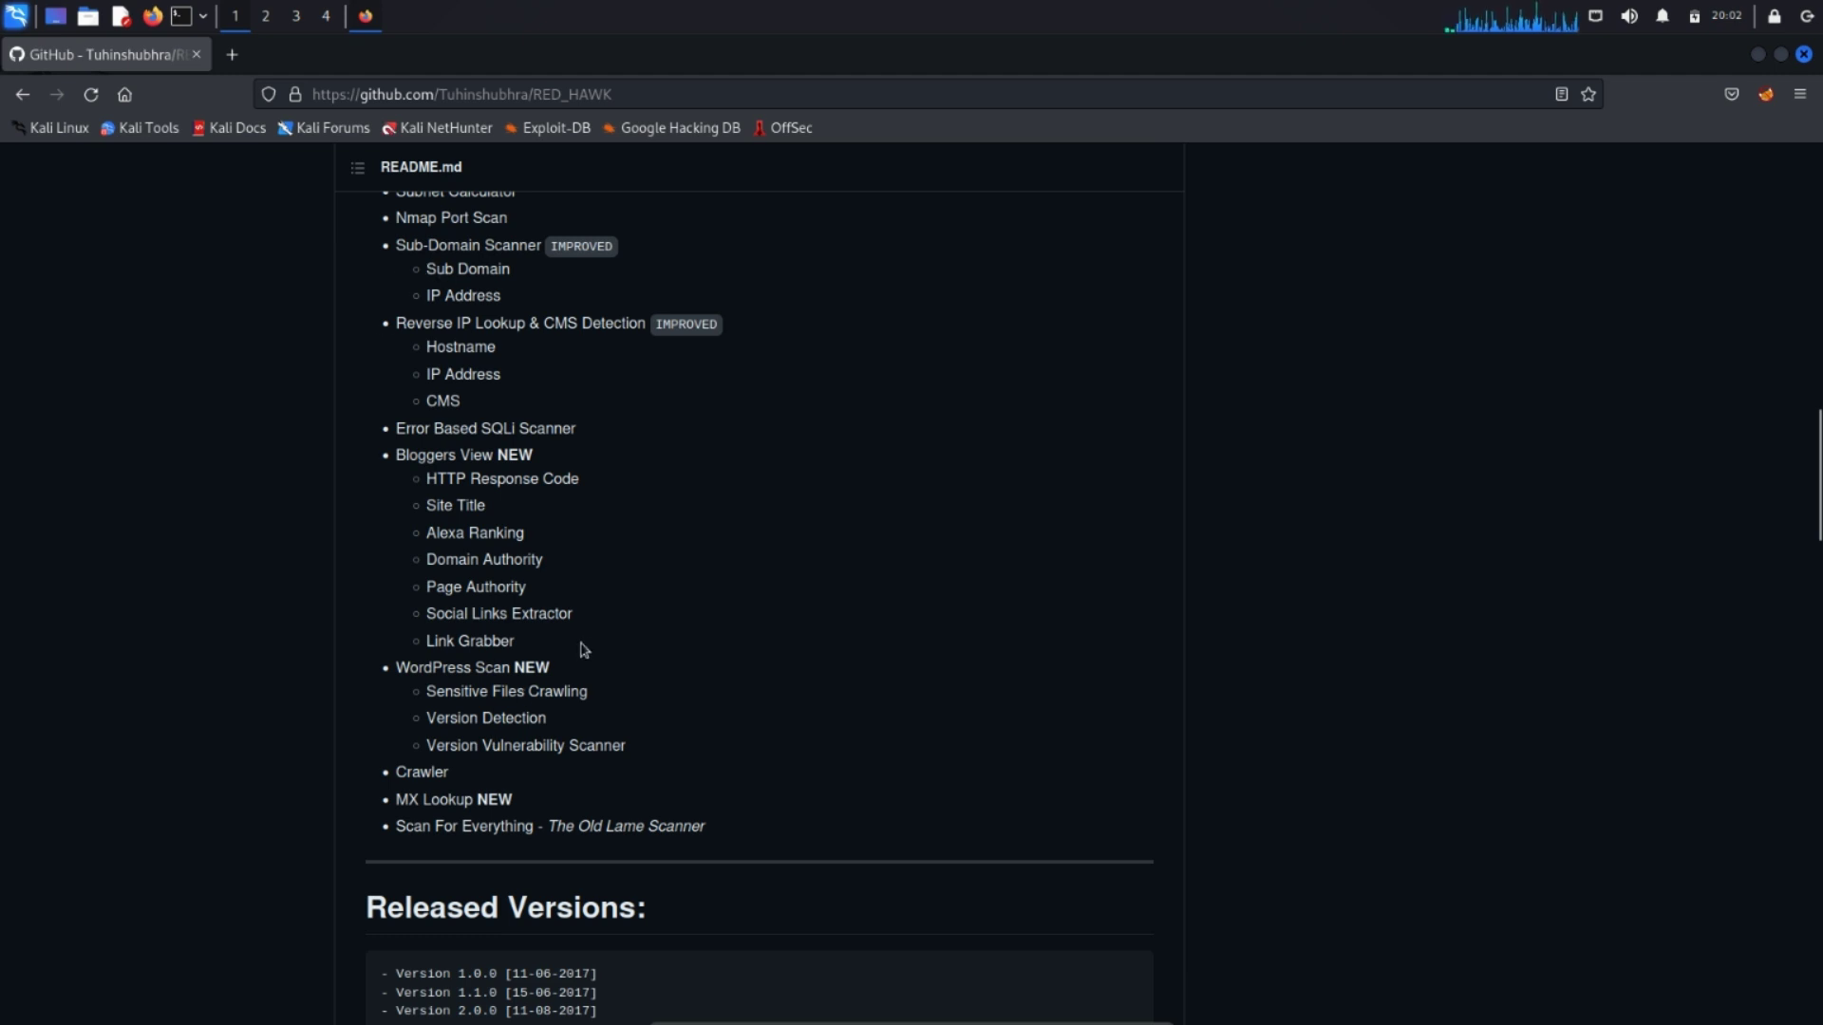
Review the RED_HAWK README's changelog, installation and usage sections, and return to the repository's file list
scroll(581, 654, down, 5)
scroll(577, 655, down, 7)
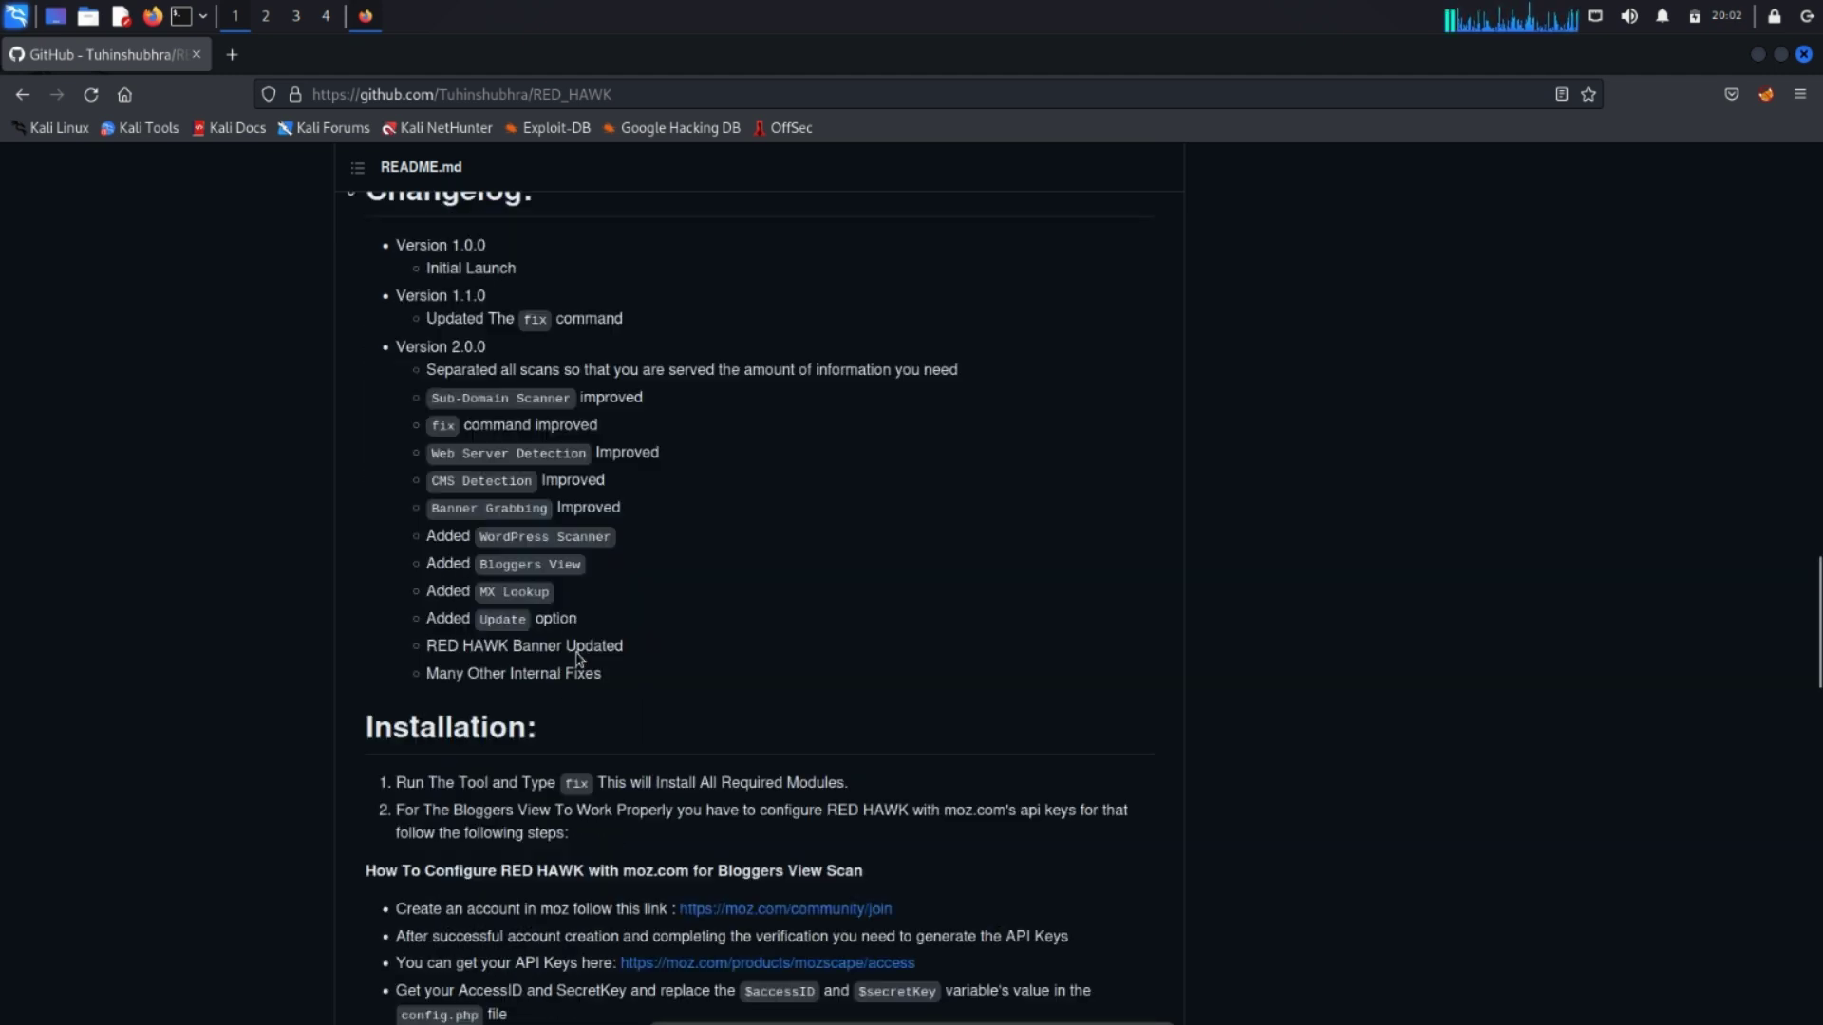
scroll(578, 655, down, 2)
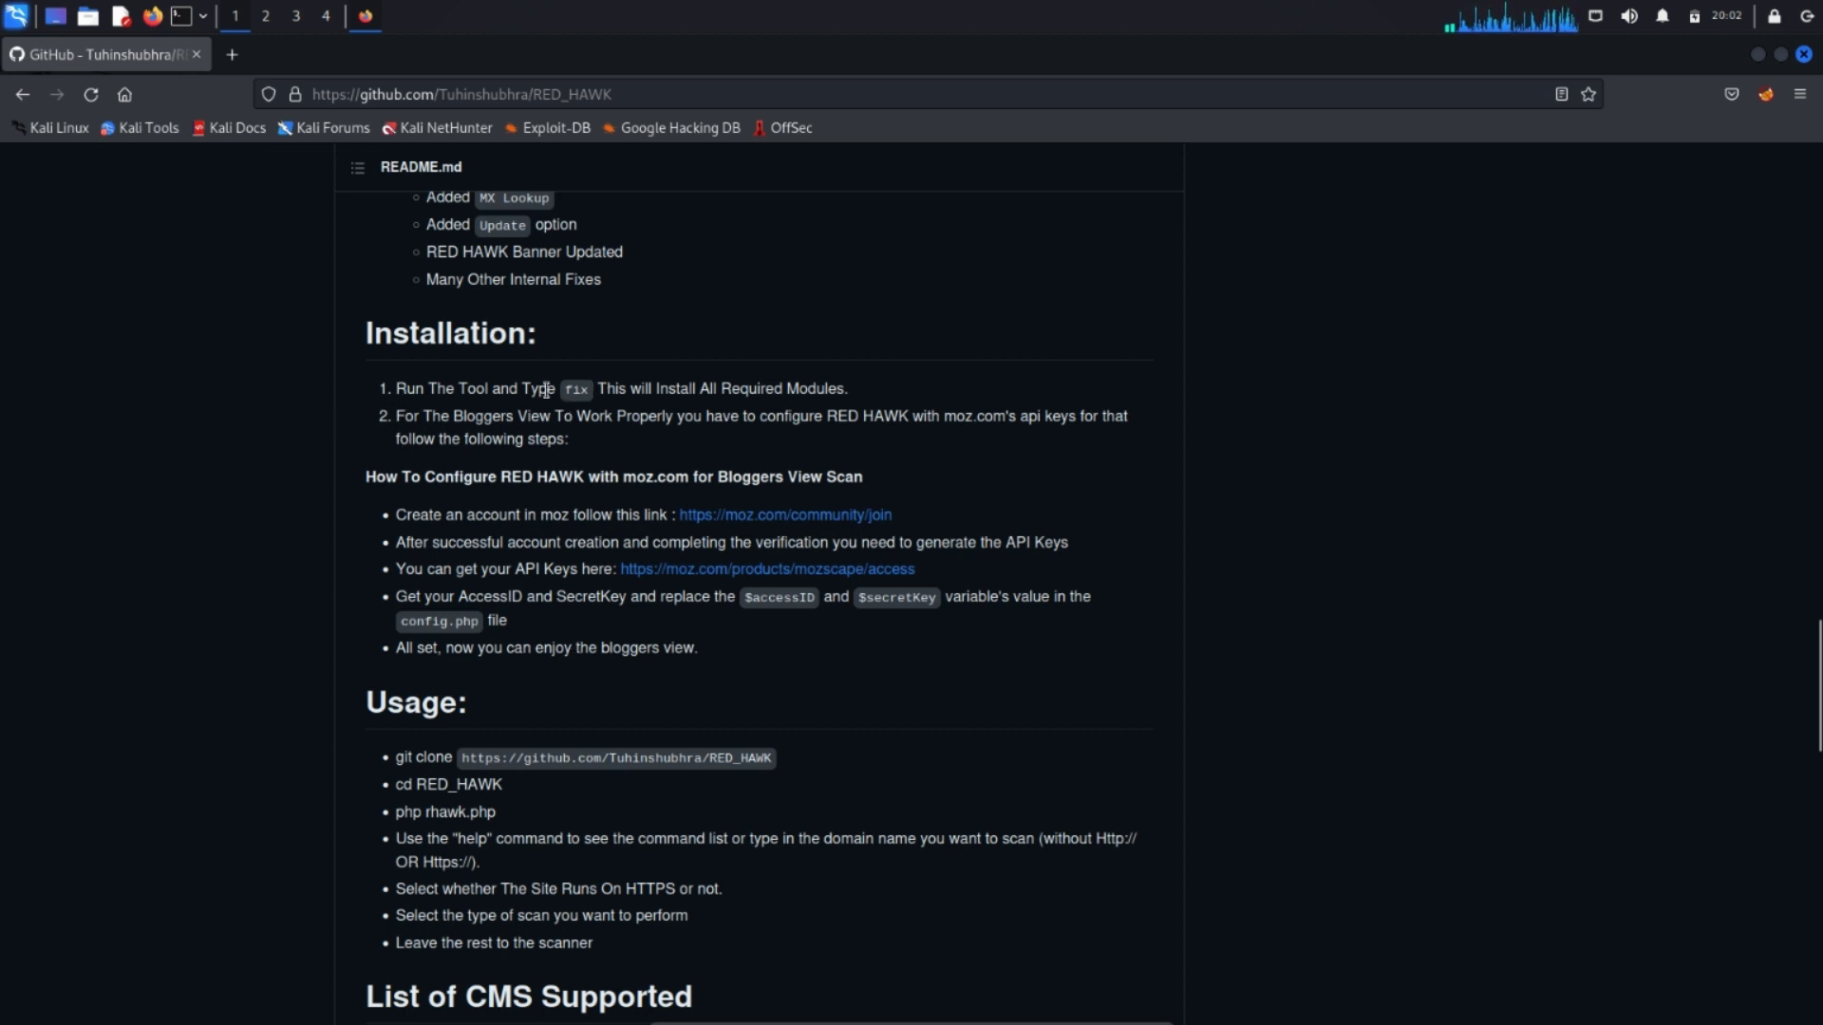
scroll(735, 495, down, 1)
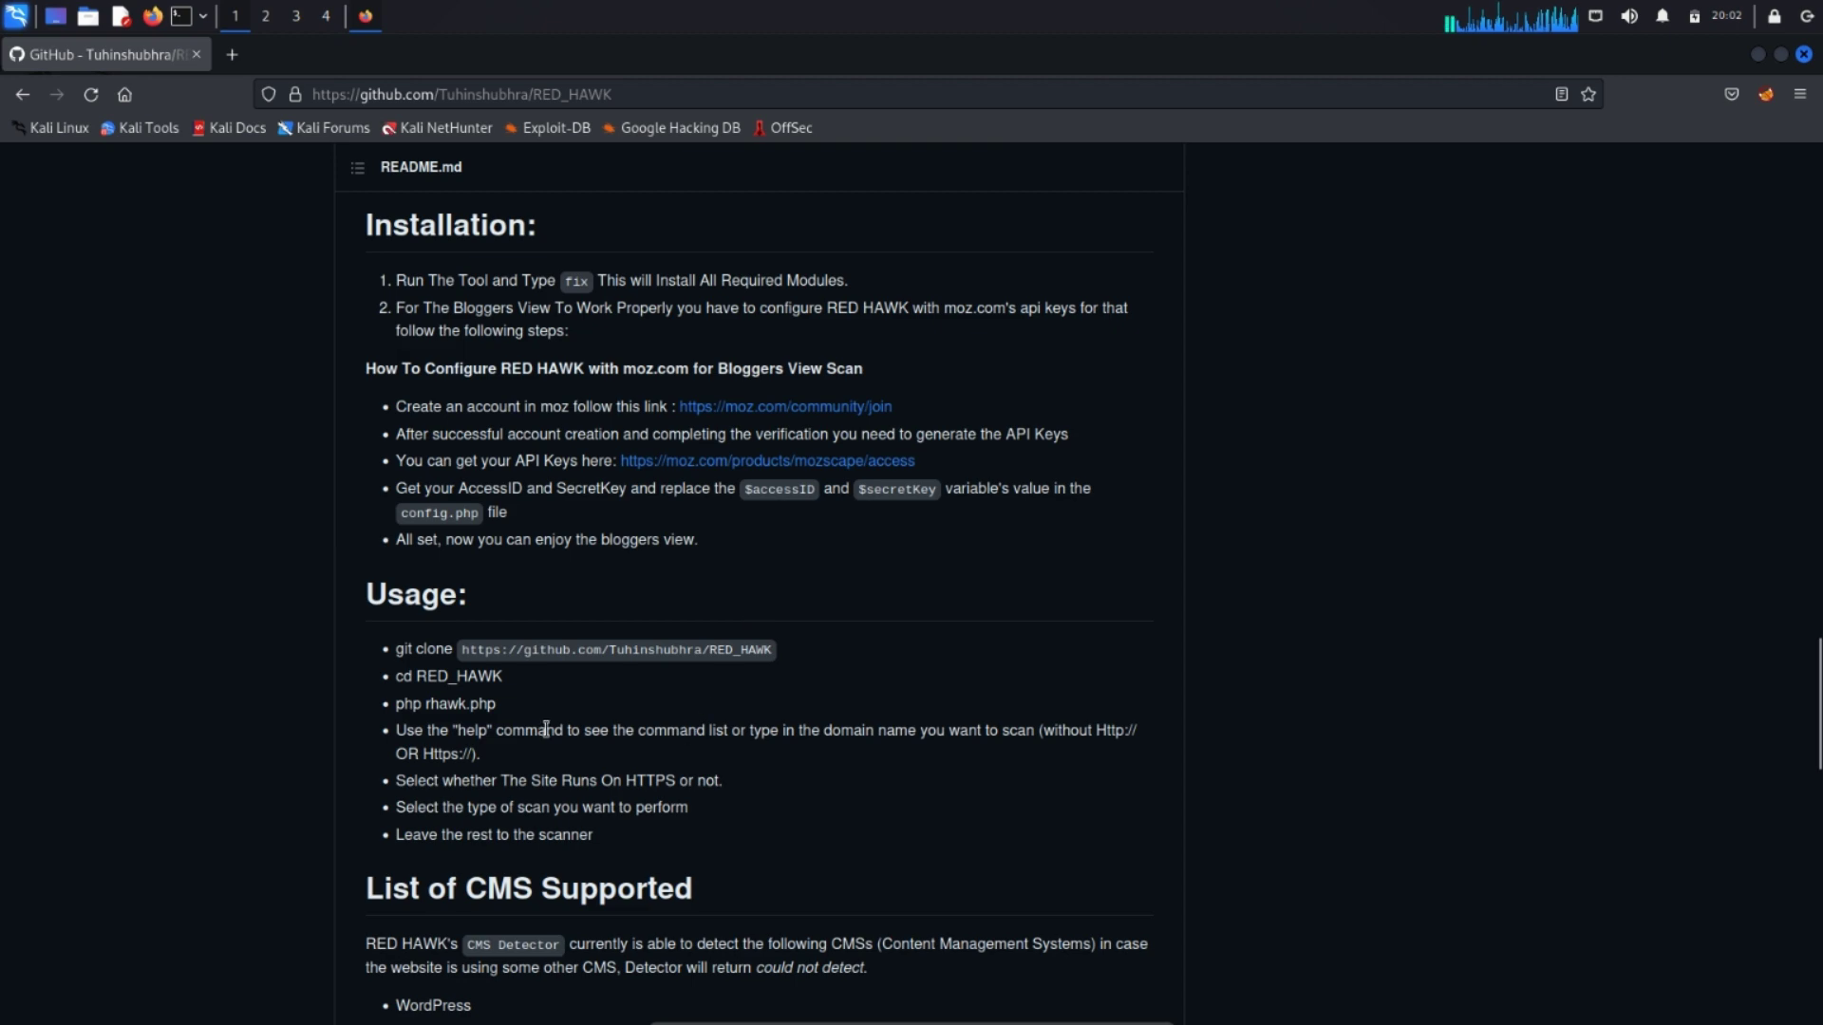
scroll(549, 729, up, 5)
scroll(551, 734, up, 15)
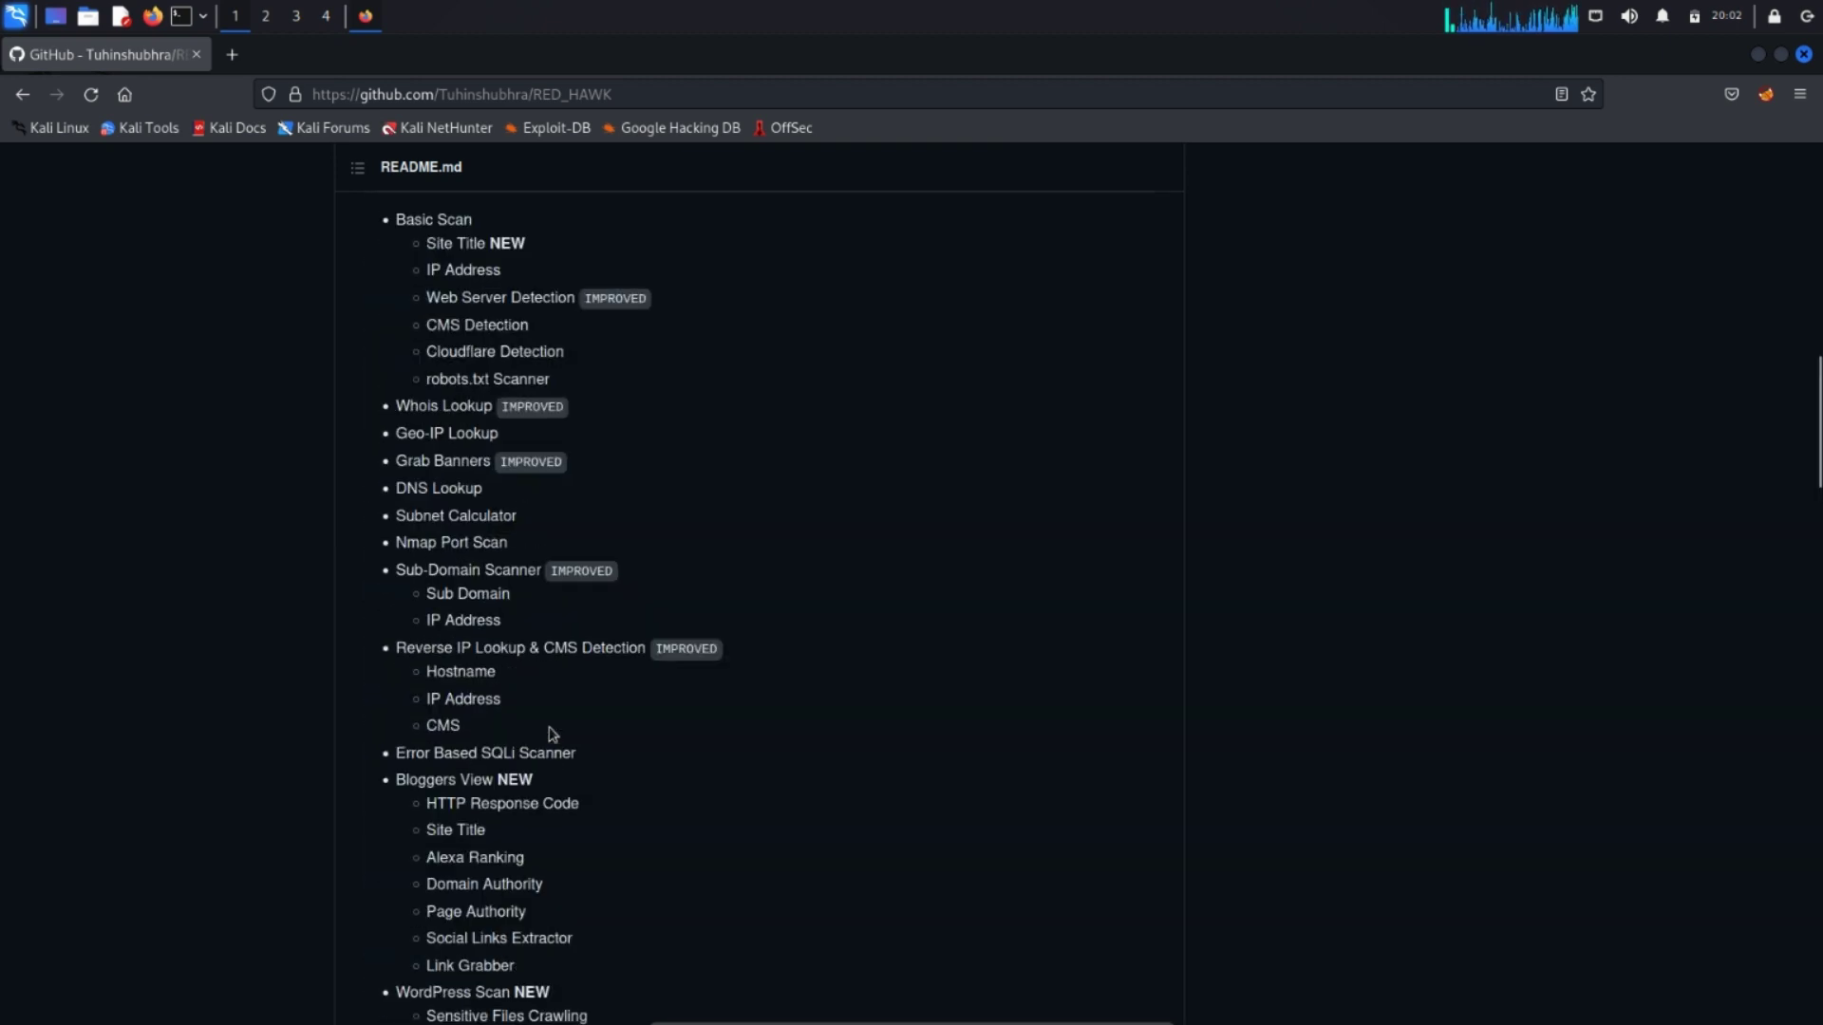
scroll(570, 635, up, 6)
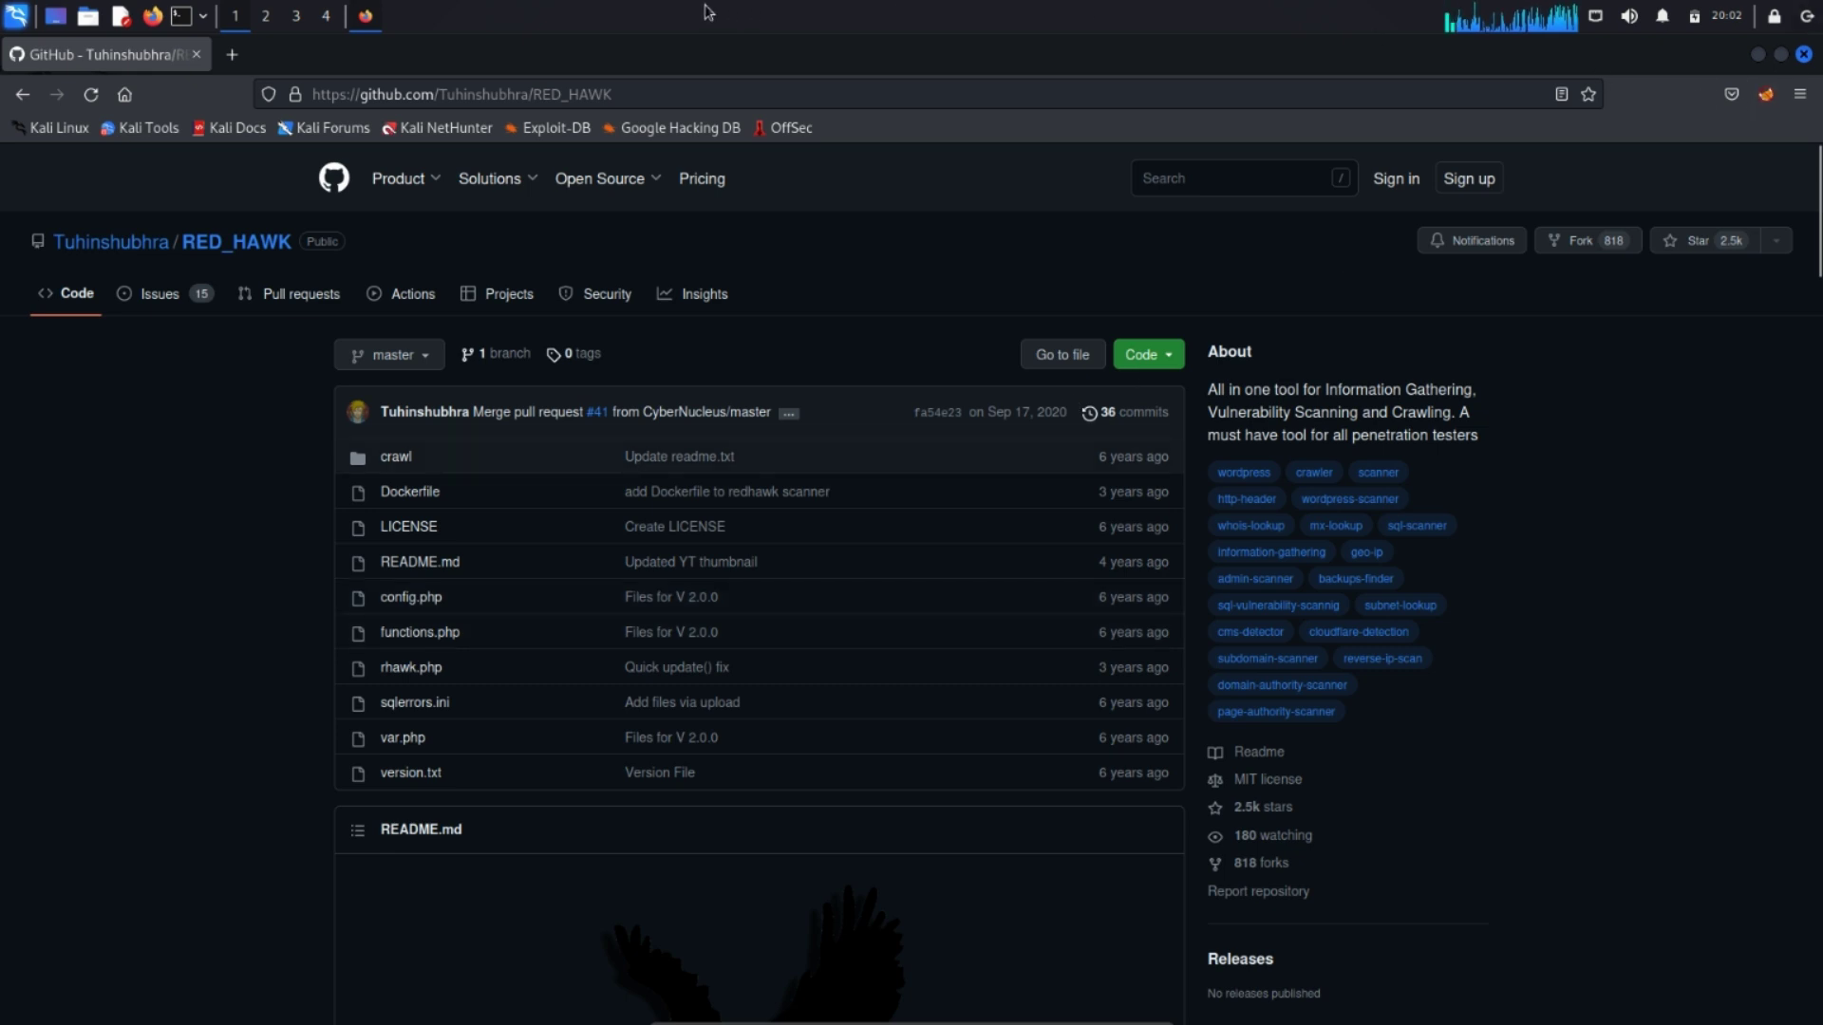
Open a terminal window and enlarge its text by five zoom levels
click(182, 18)
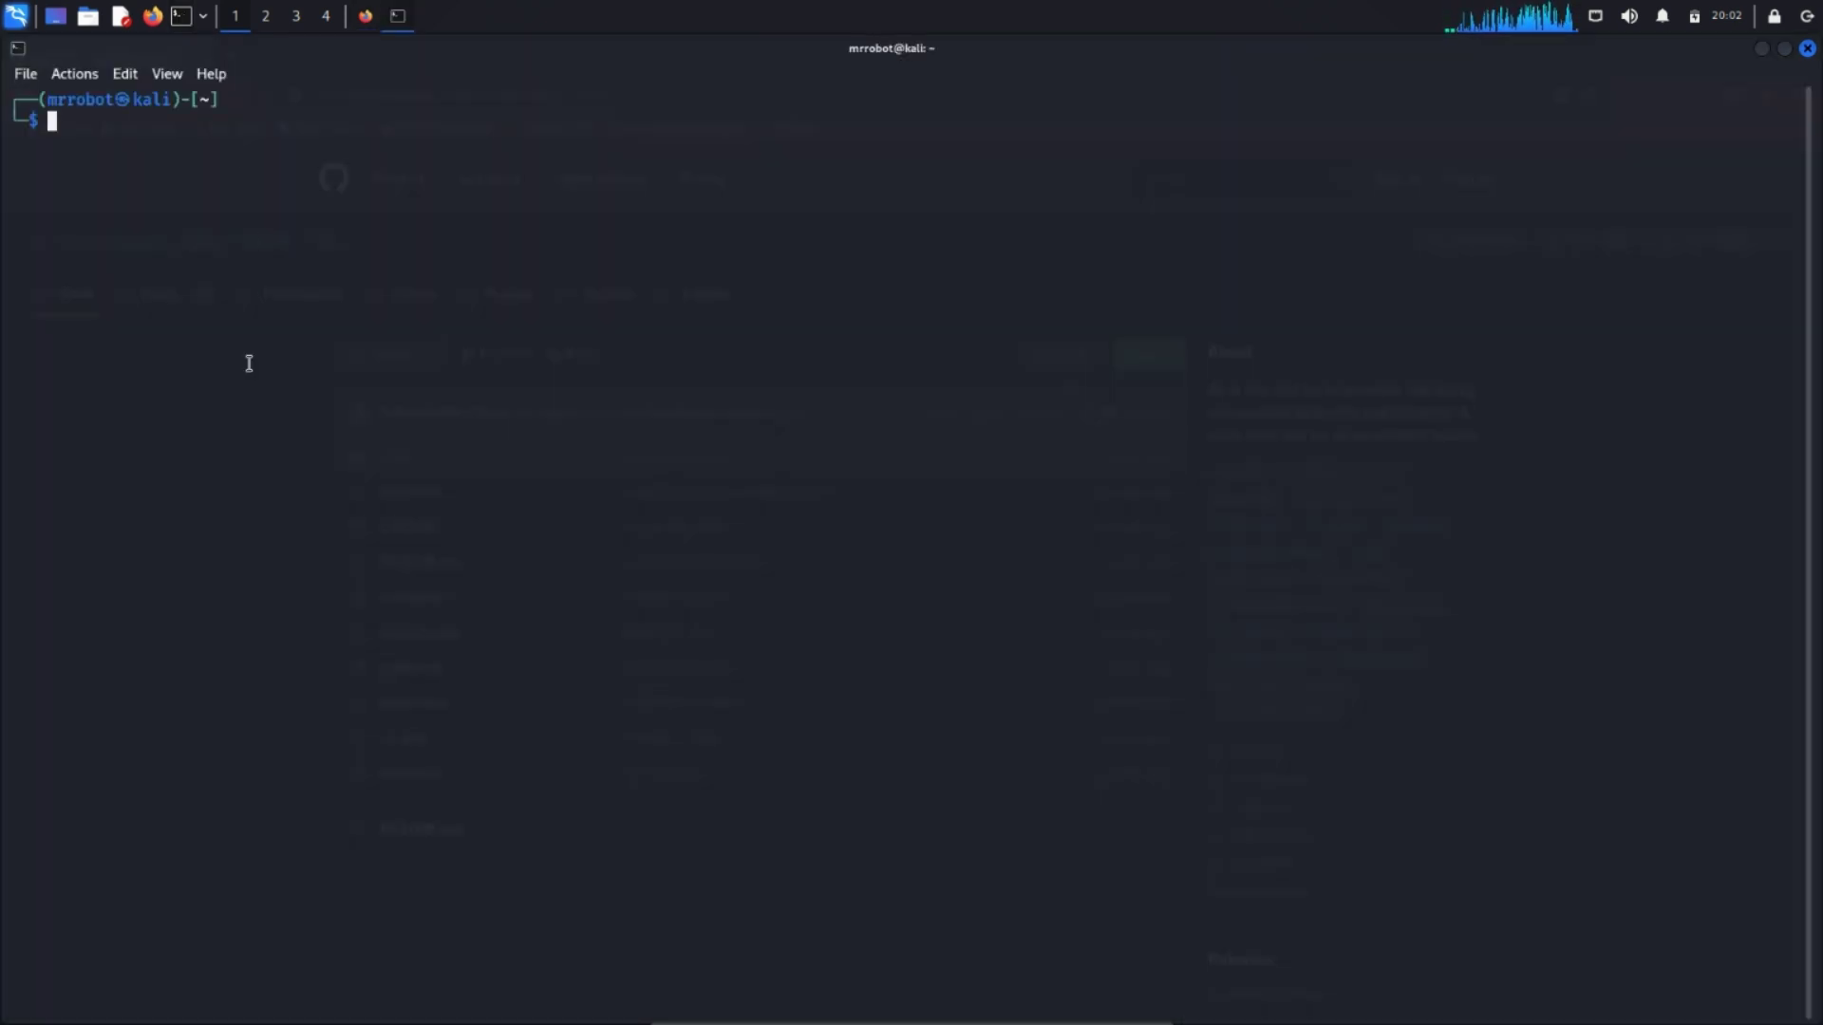
key(ctrl+plus)
key(ctrl+plus)
key(ctrl+plus)
key(ctrl+plus)
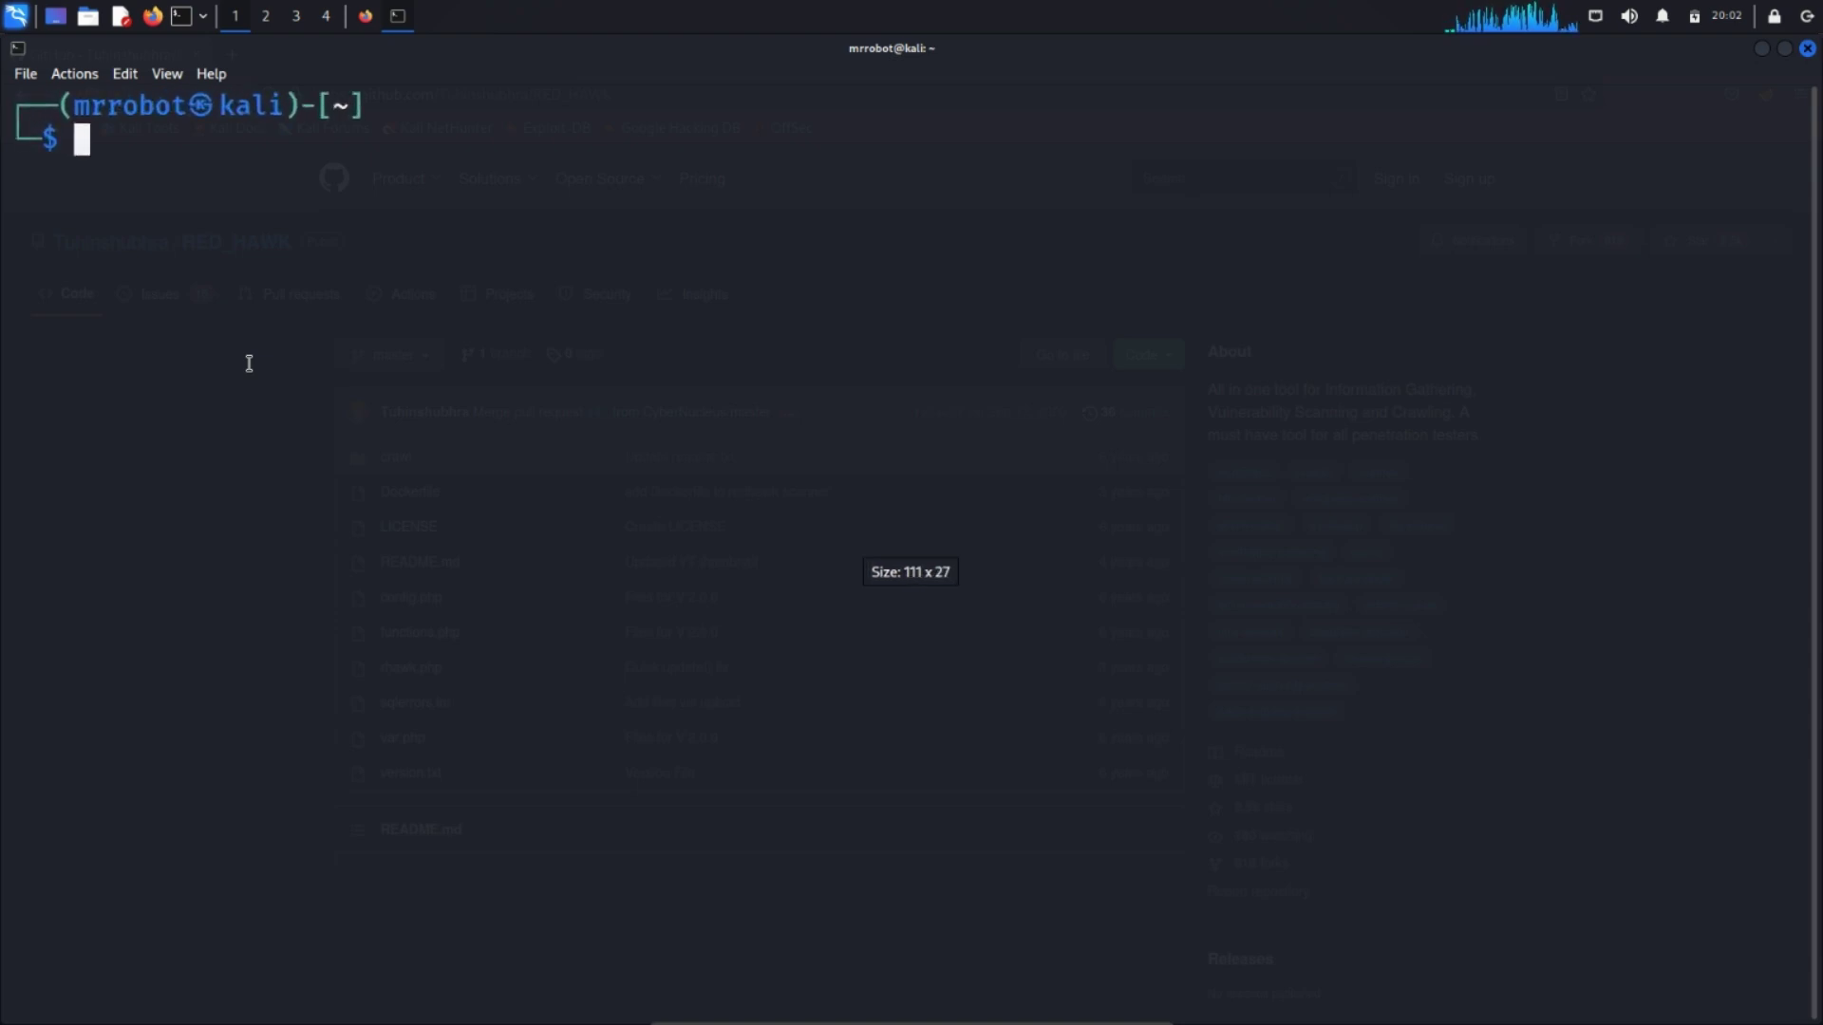
key(ctrl+plus)
Change the terminal's working directory to Desktop
text(cd)
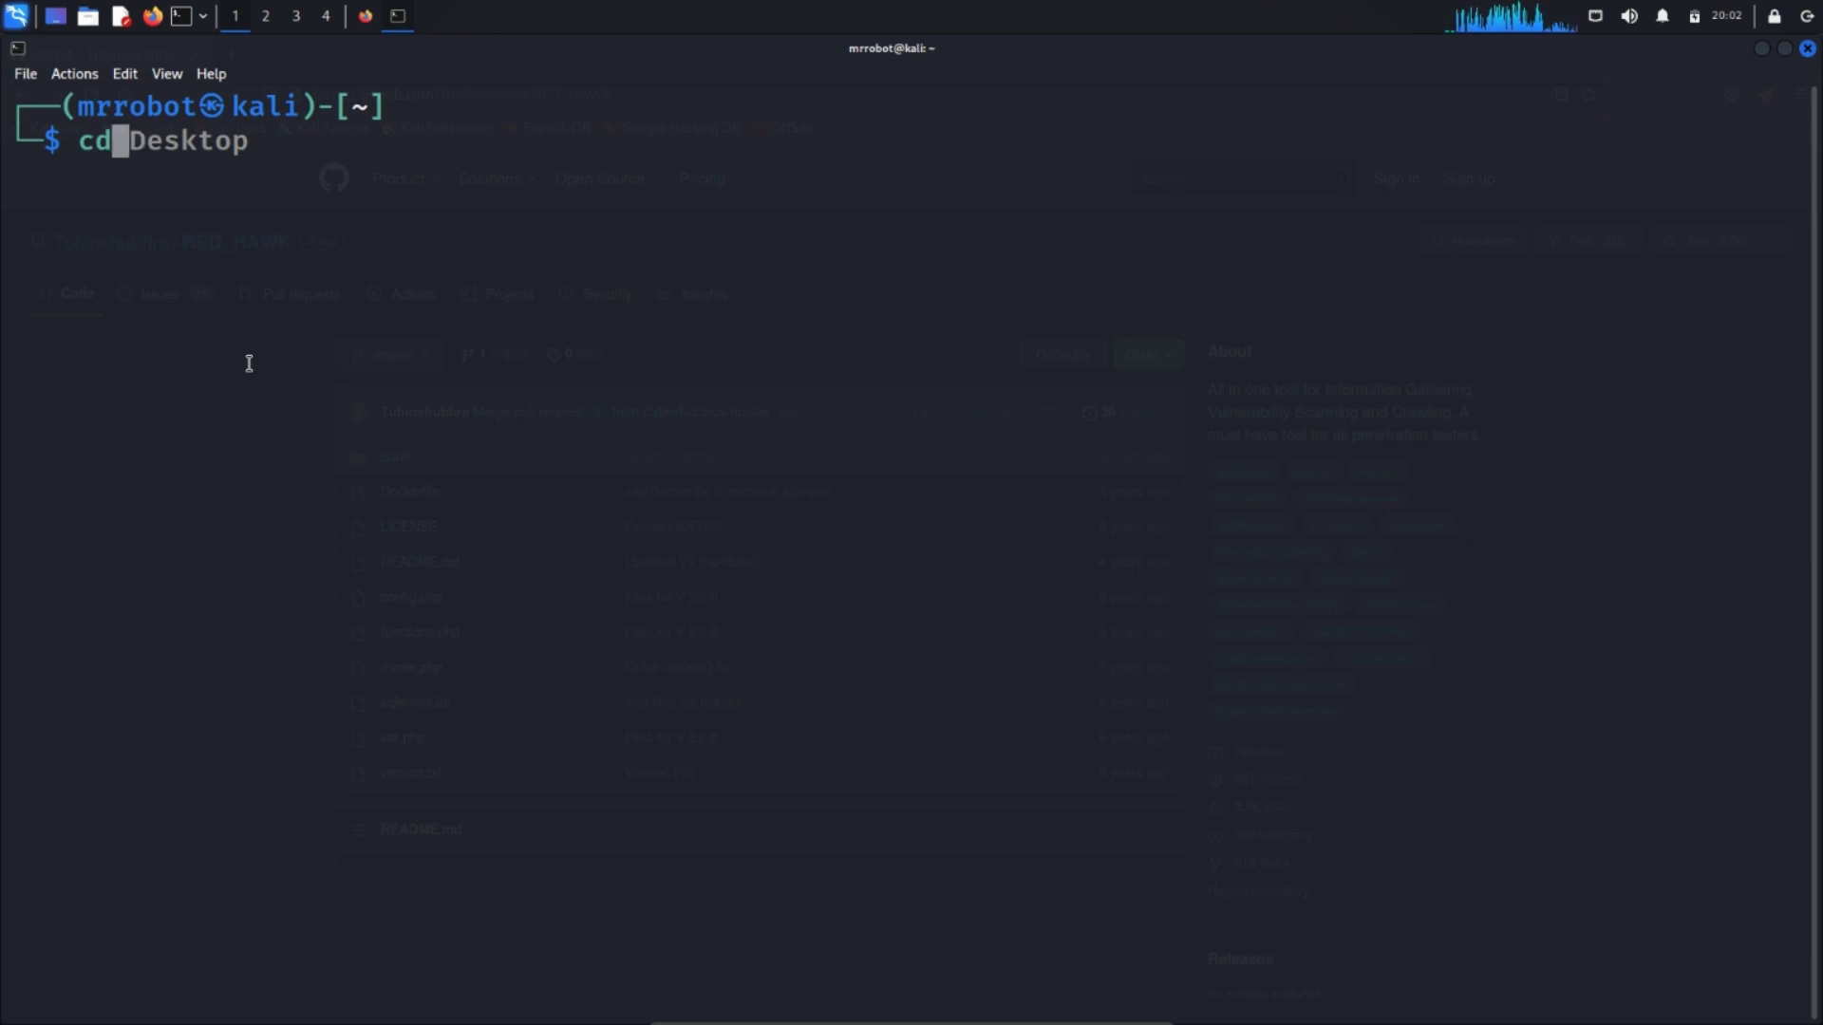
text( De)
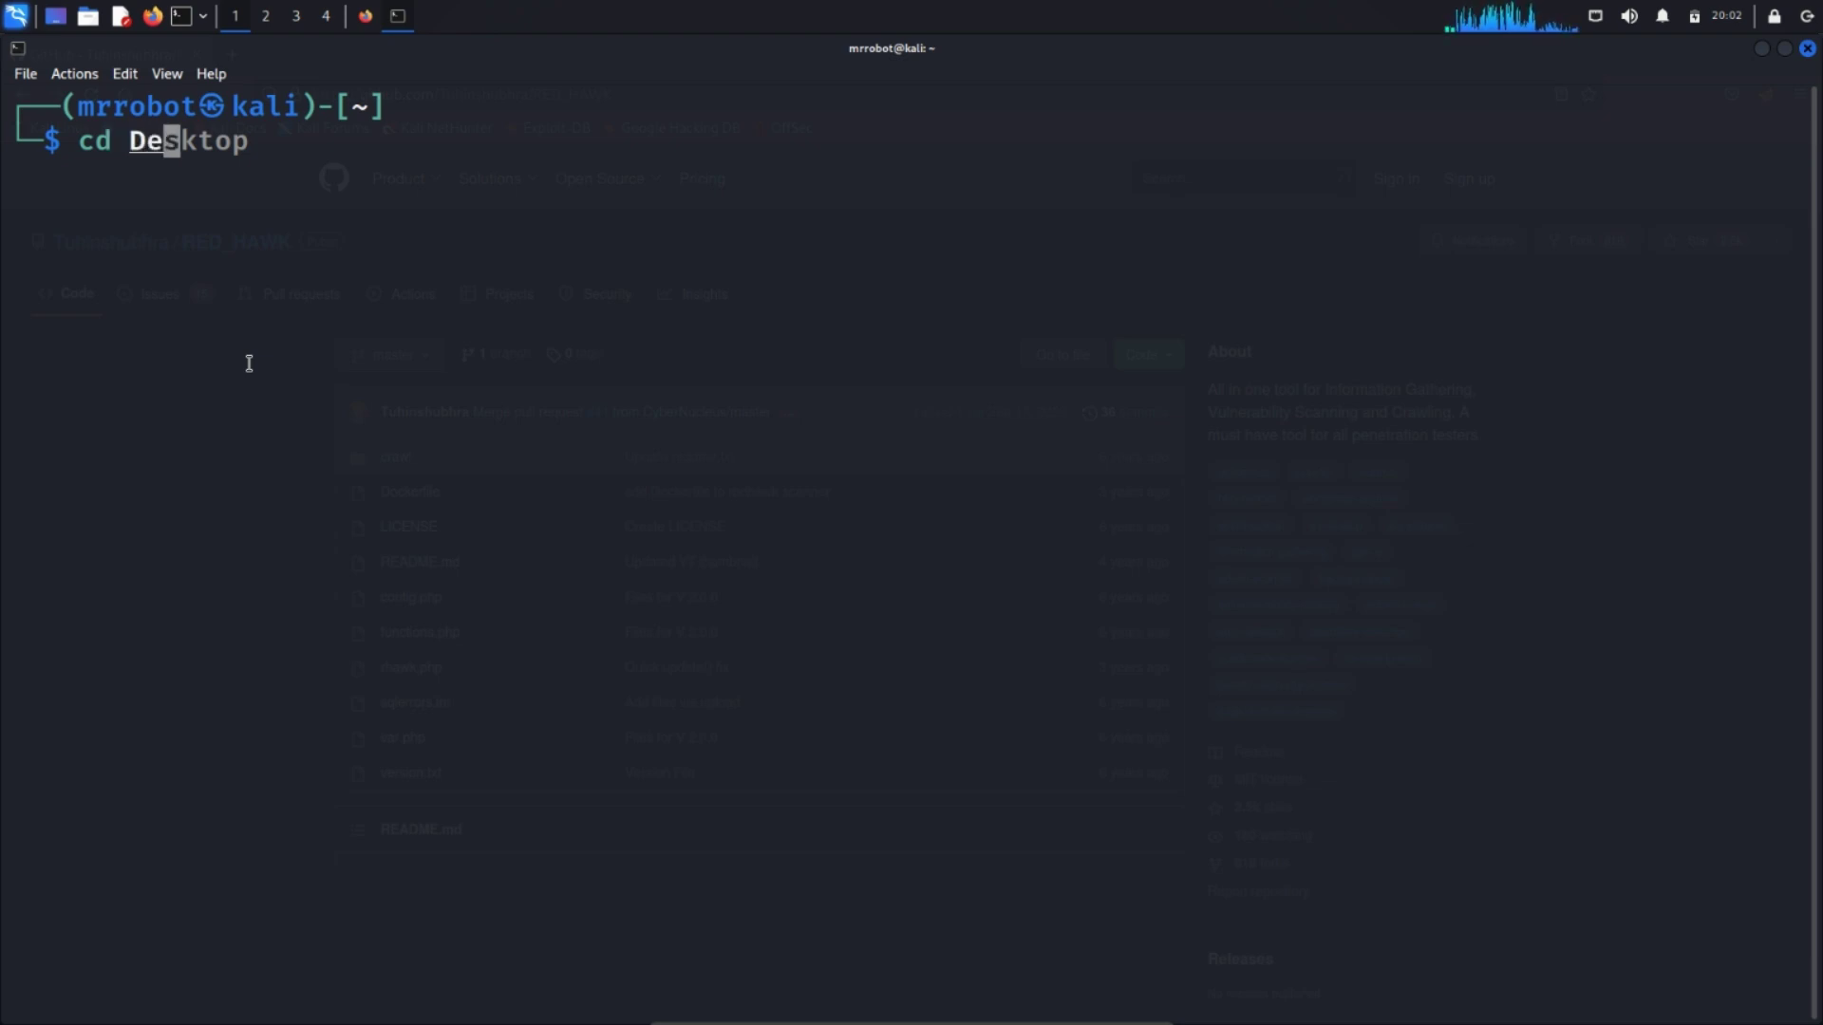
text(sktop)
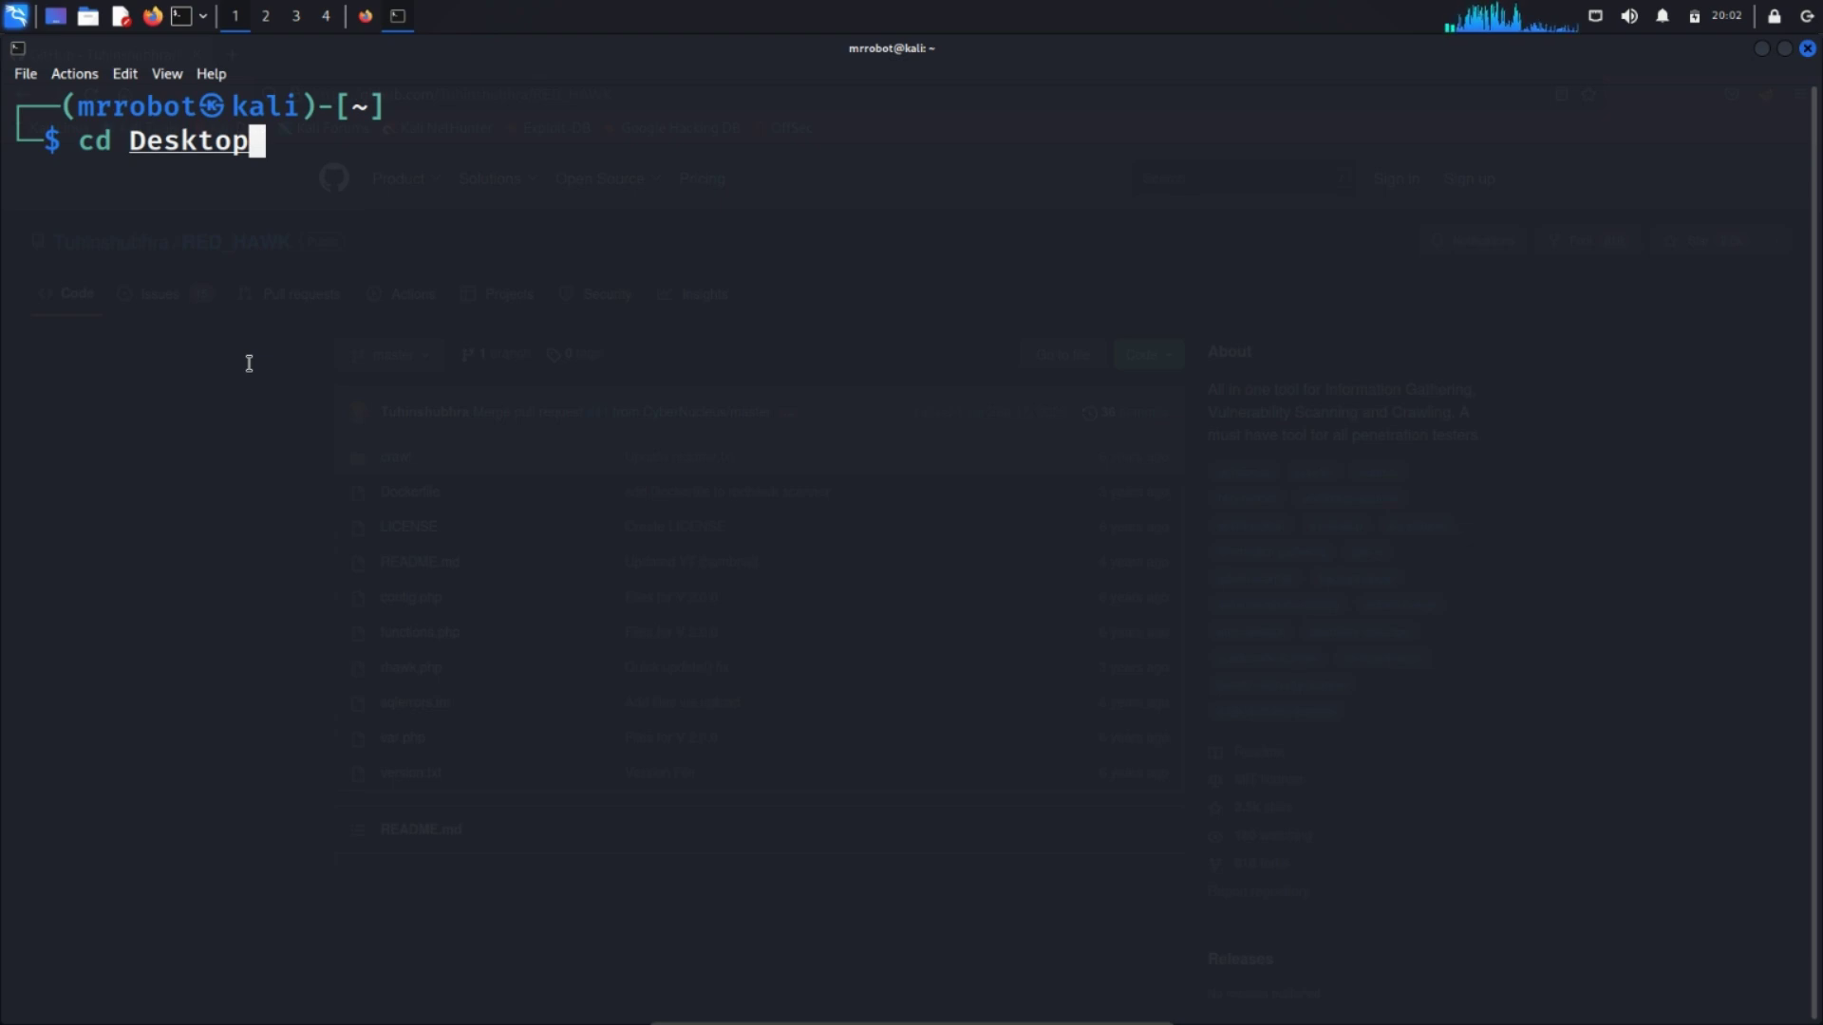
key(Return)
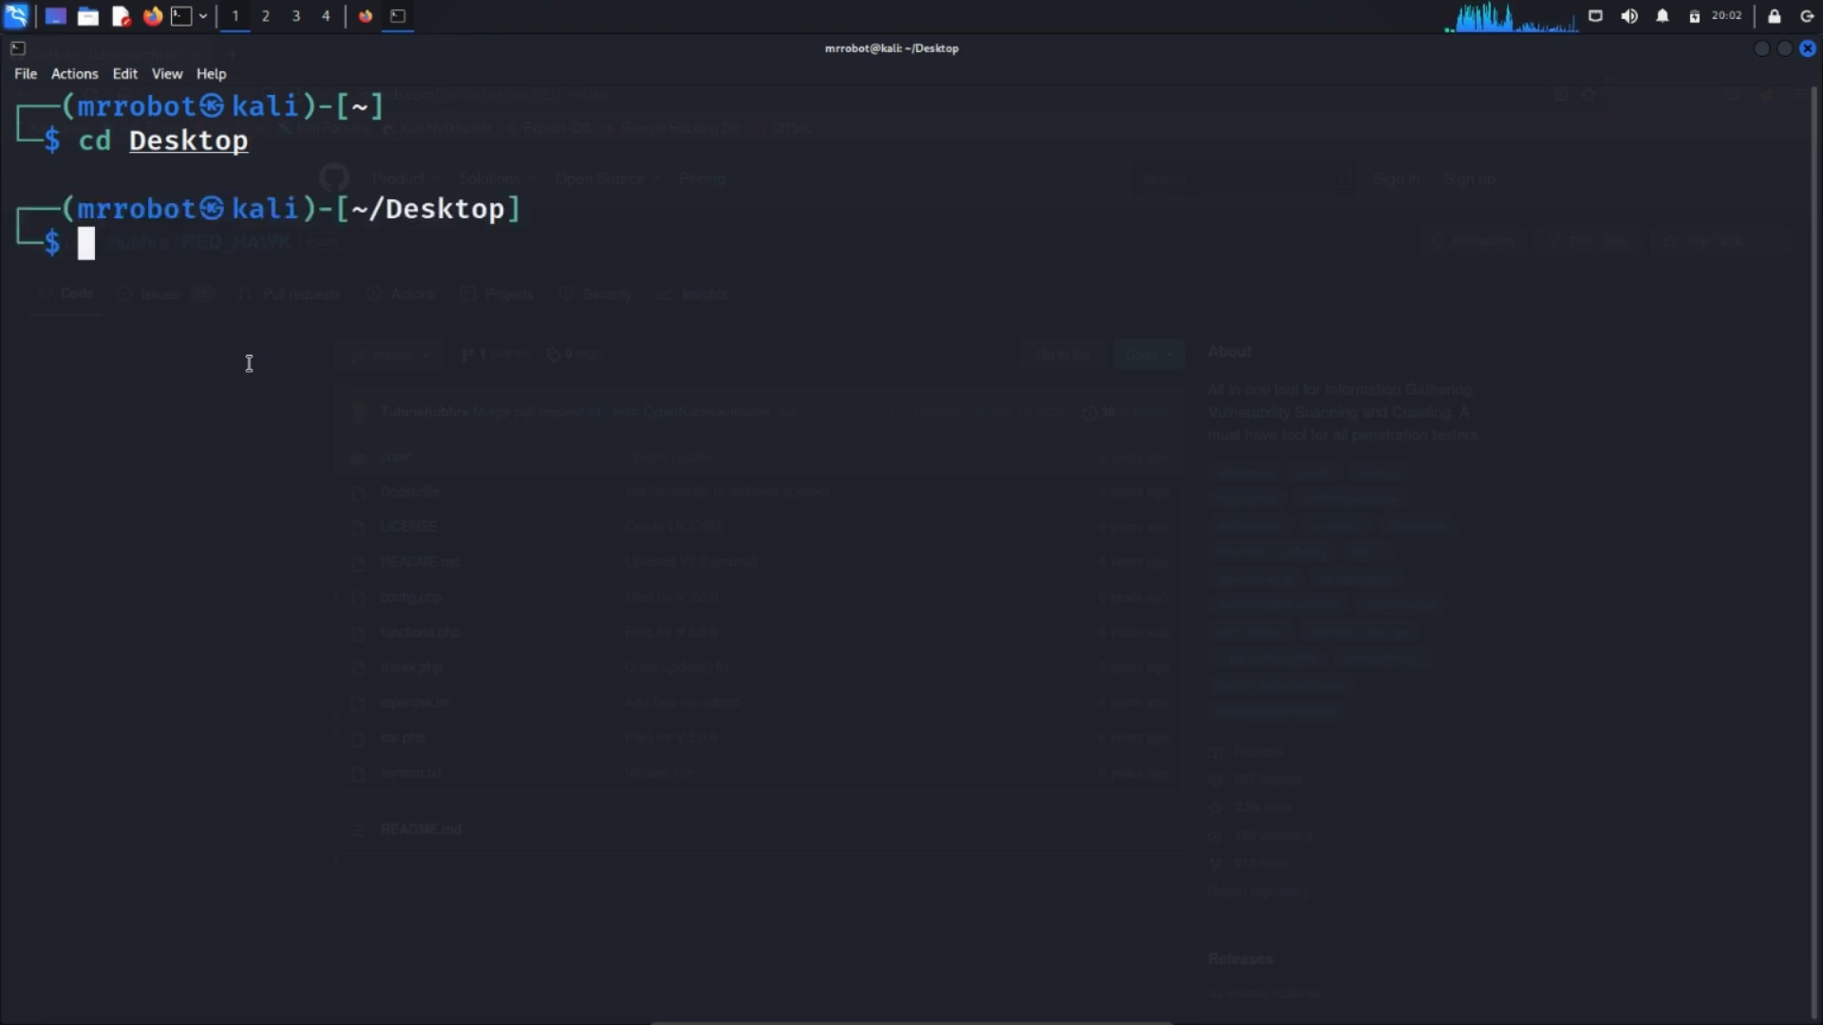
Return to the RED_HAWK repository page in the browser and copy its HTTPS clone URL
click(1761, 50)
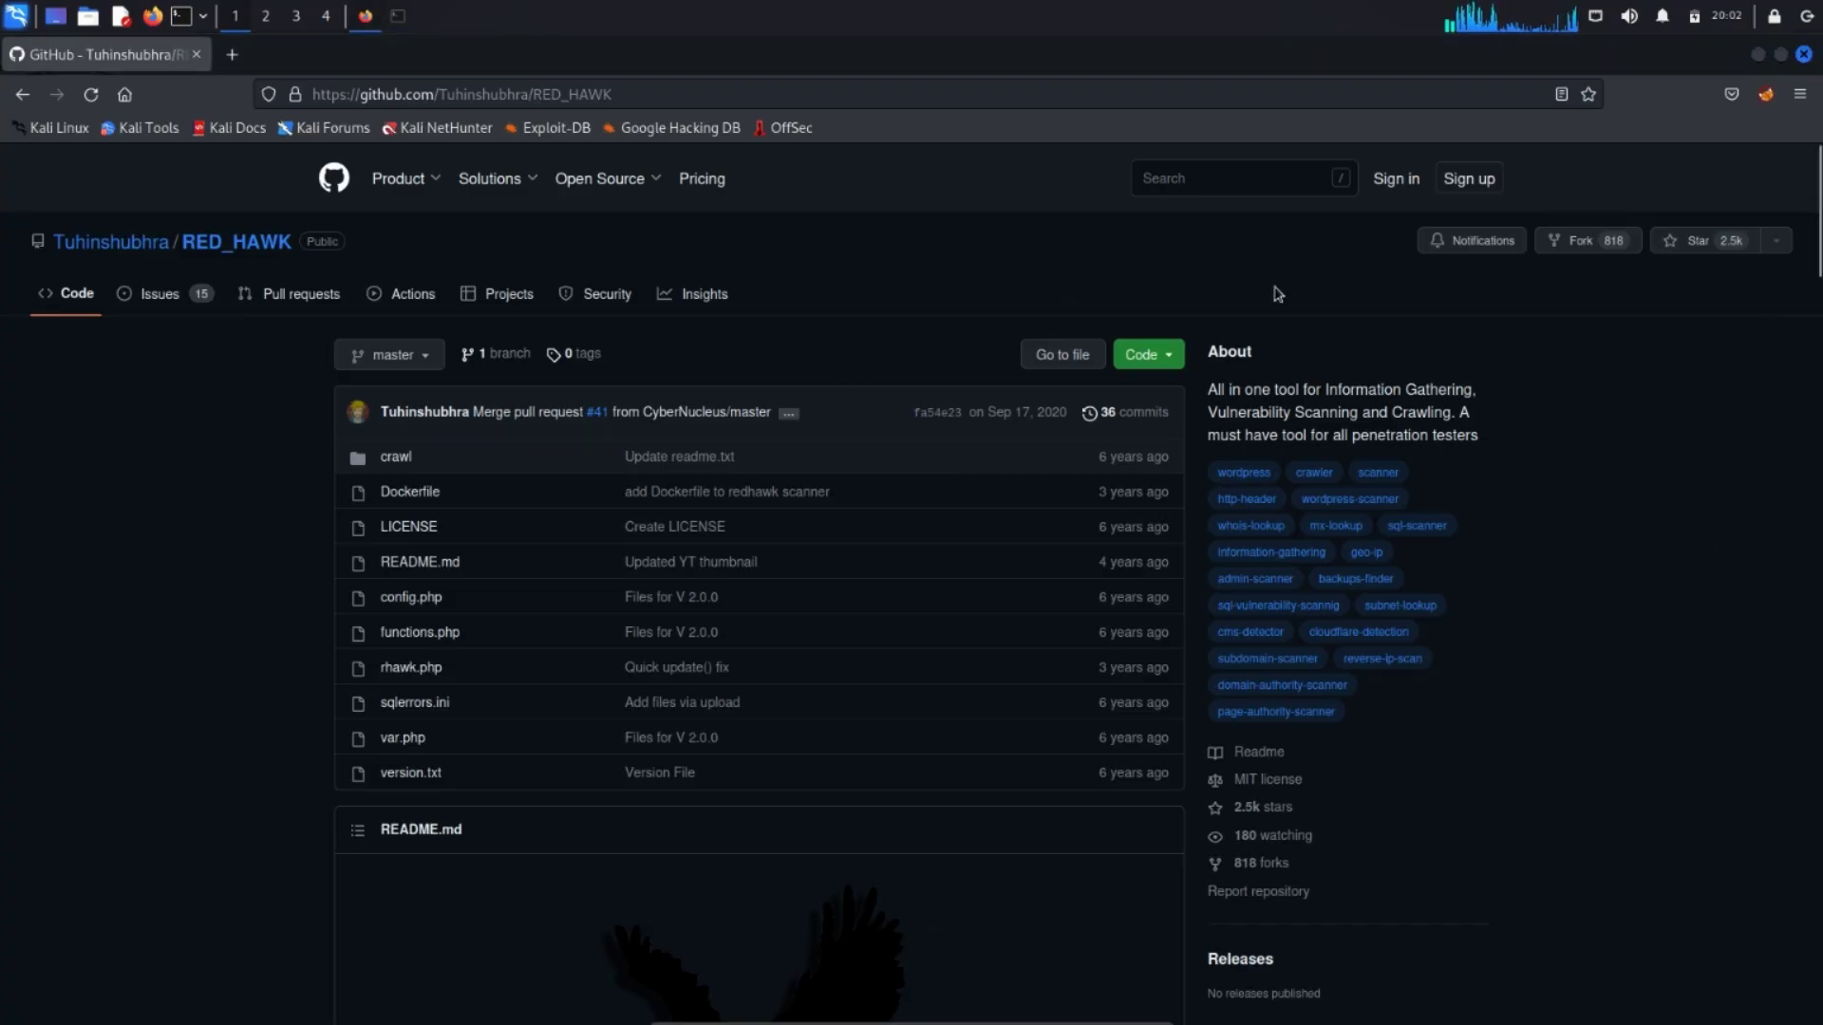
click(1159, 361)
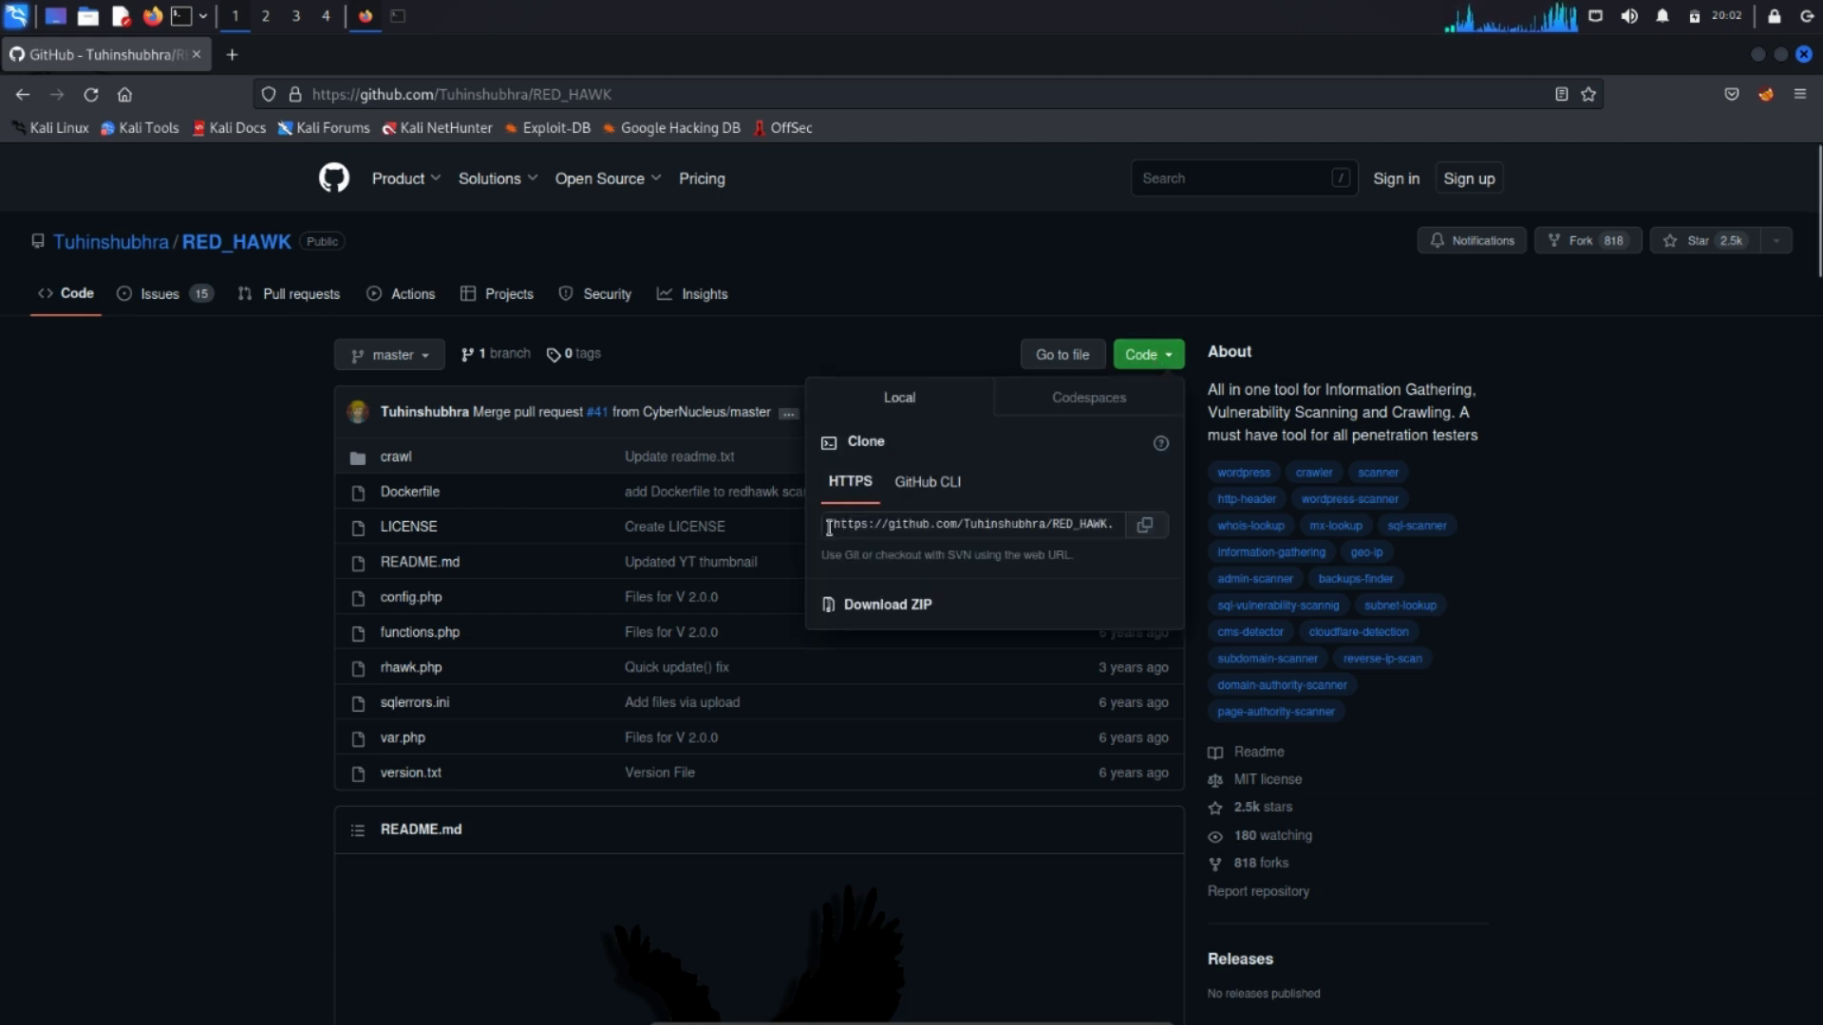
drag(838, 528, 1123, 525)
click(1149, 478)
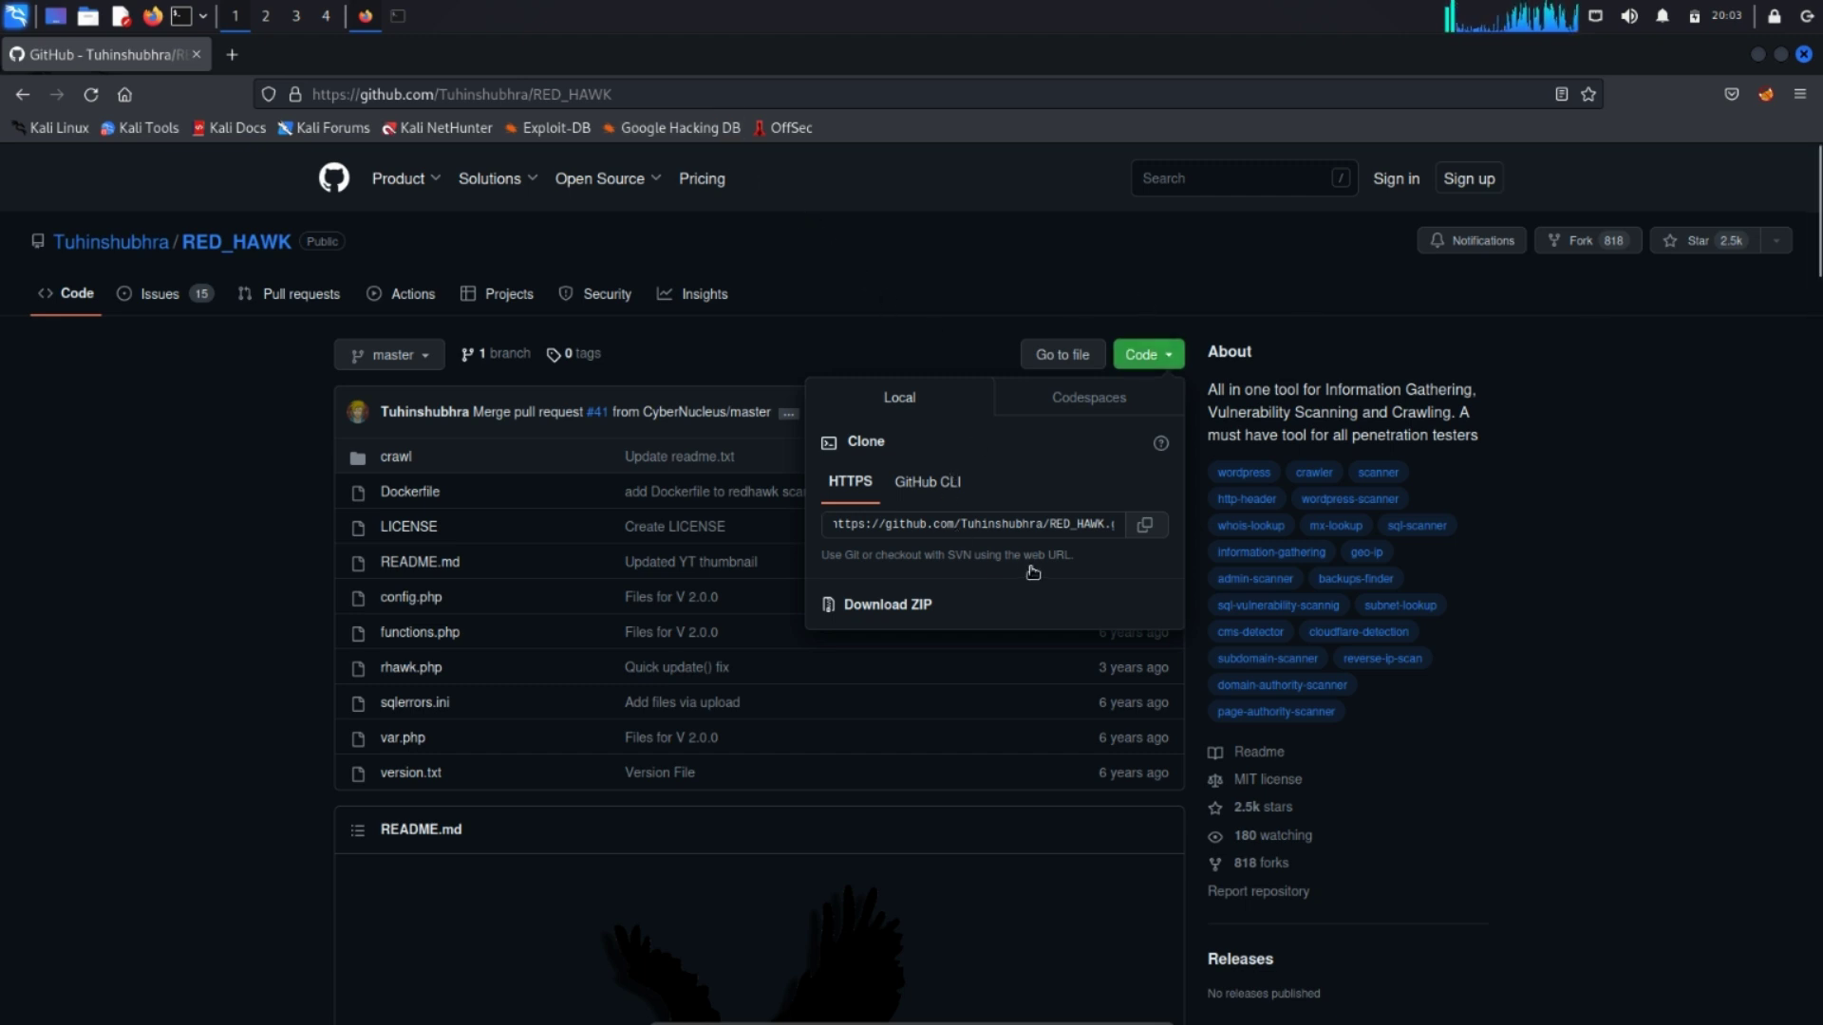
click(1145, 527)
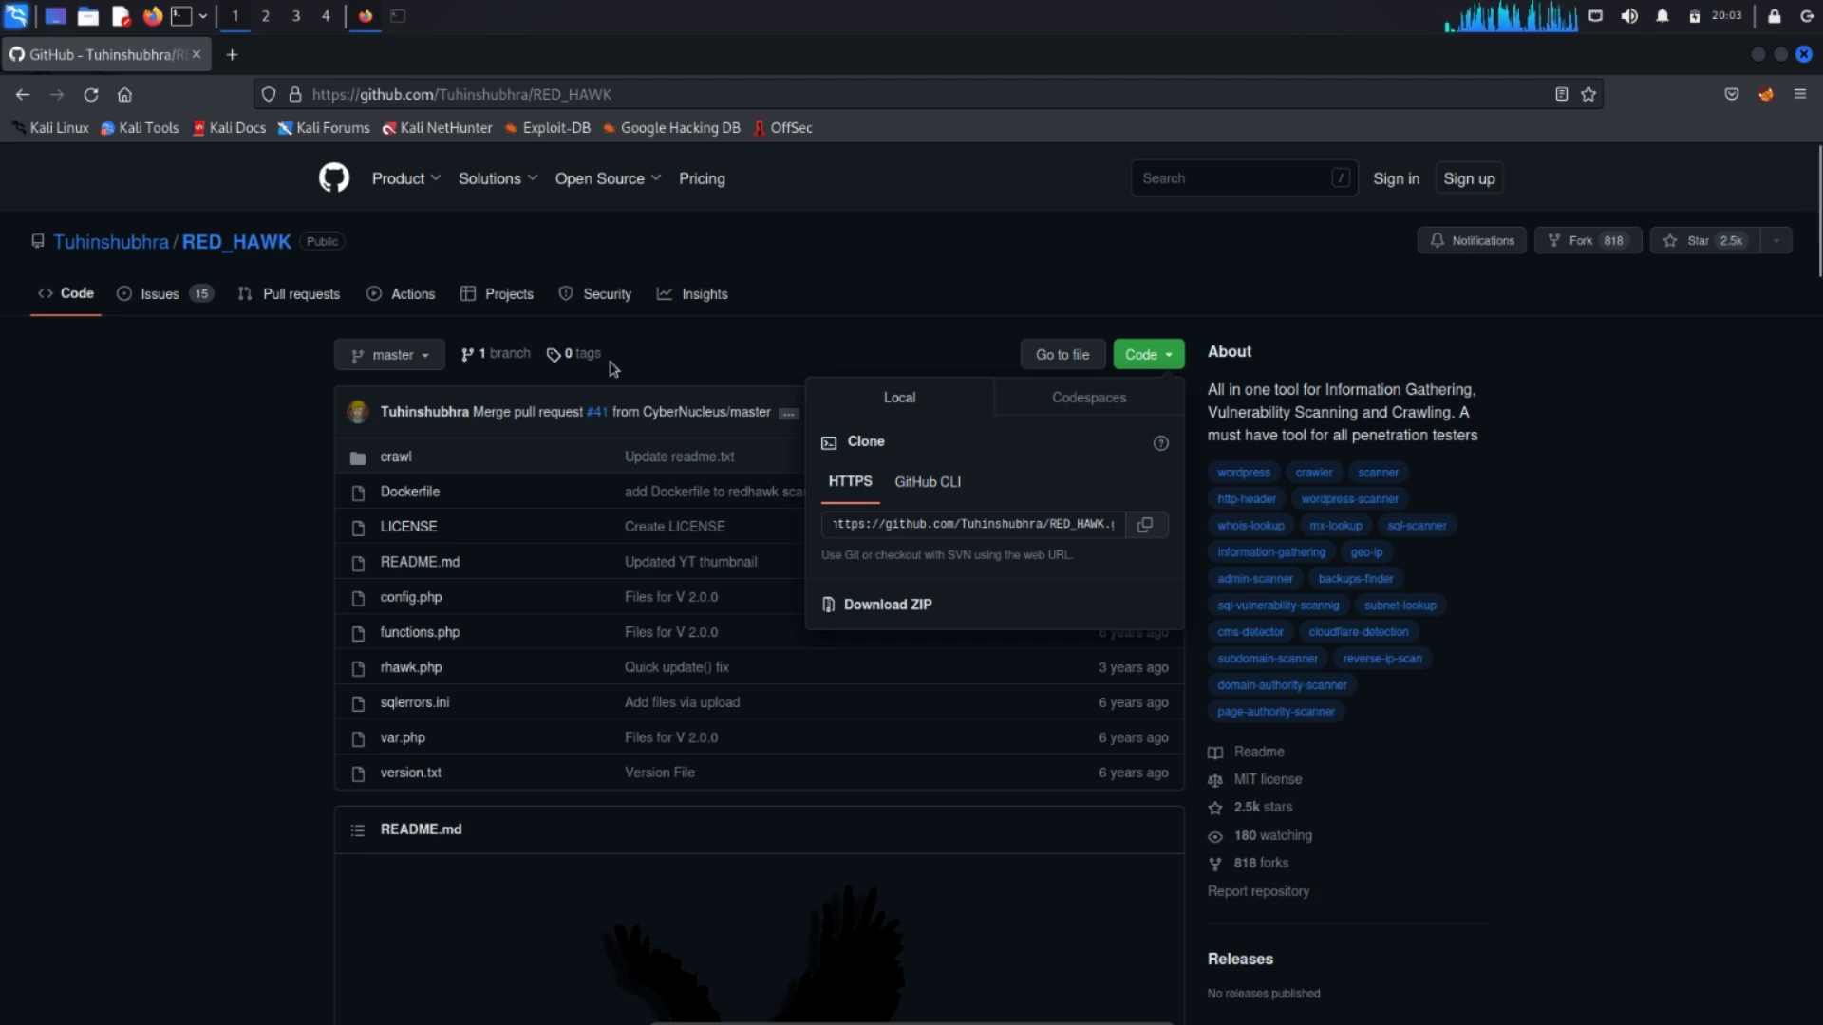
click(1158, 534)
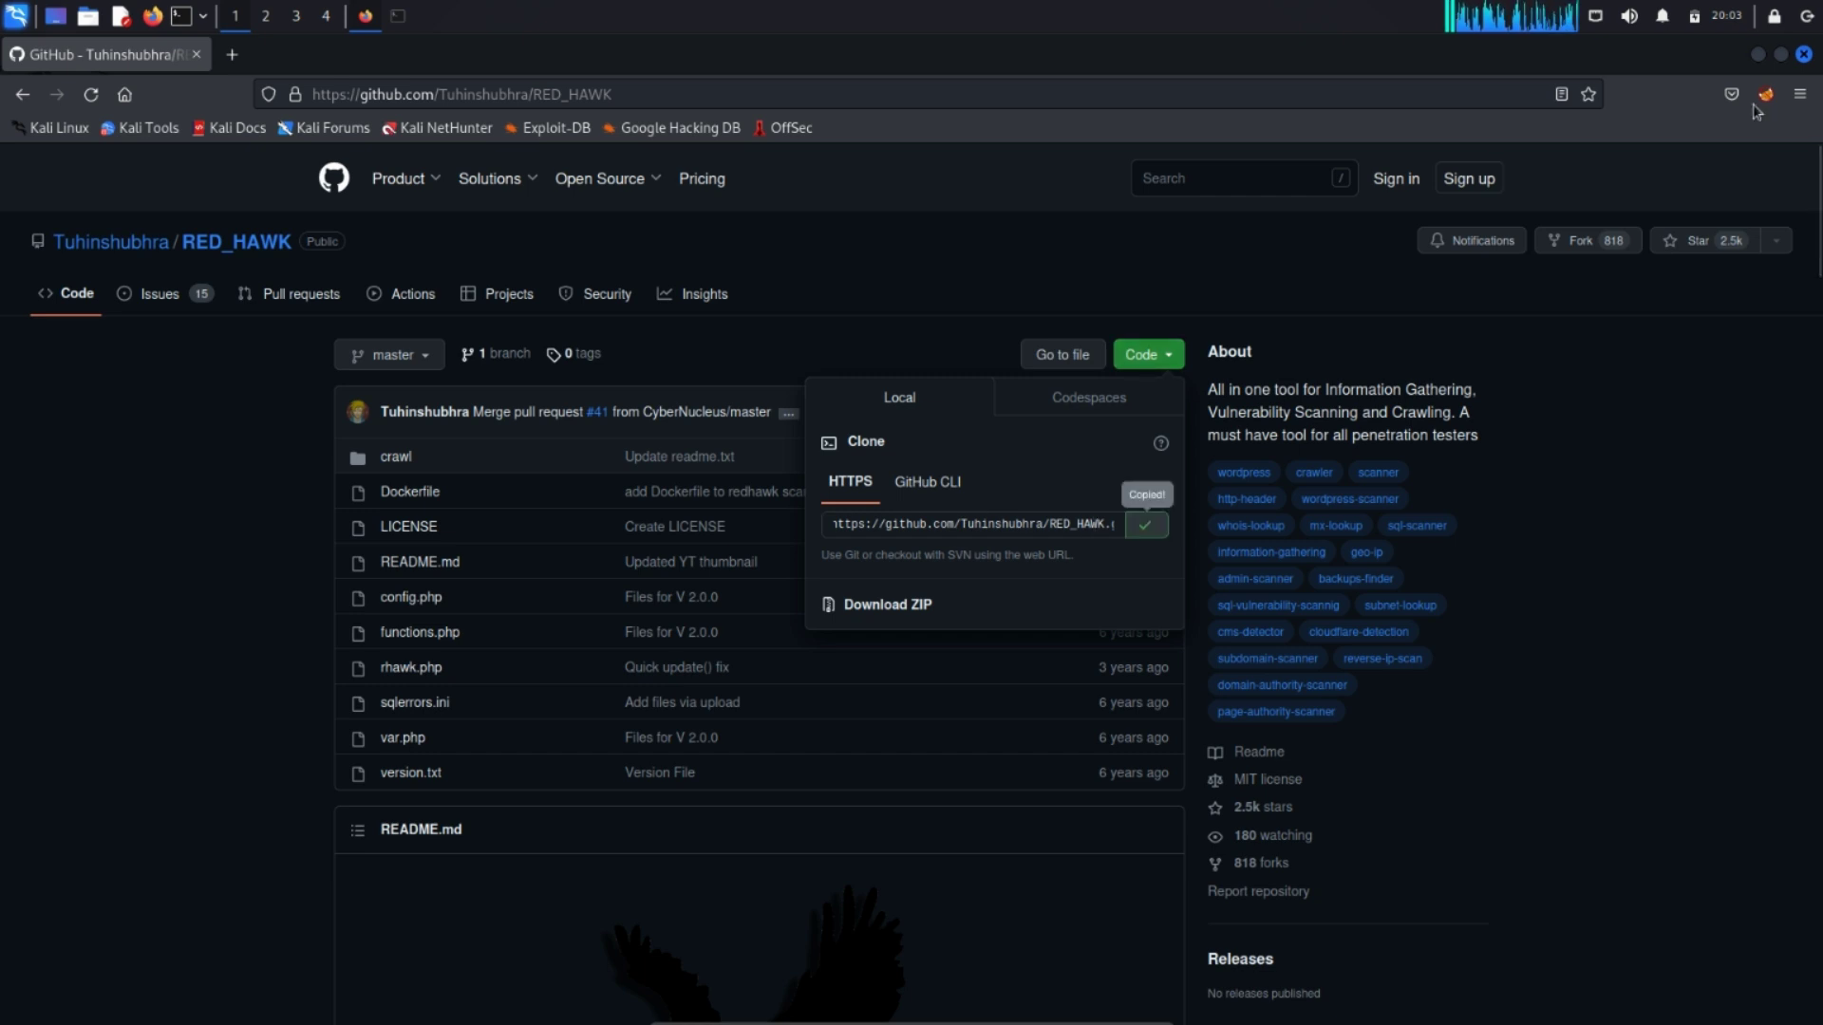
Switch back to the terminal and git clone the RED_HAWK repository into Desktop using the copied URL
click(1757, 54)
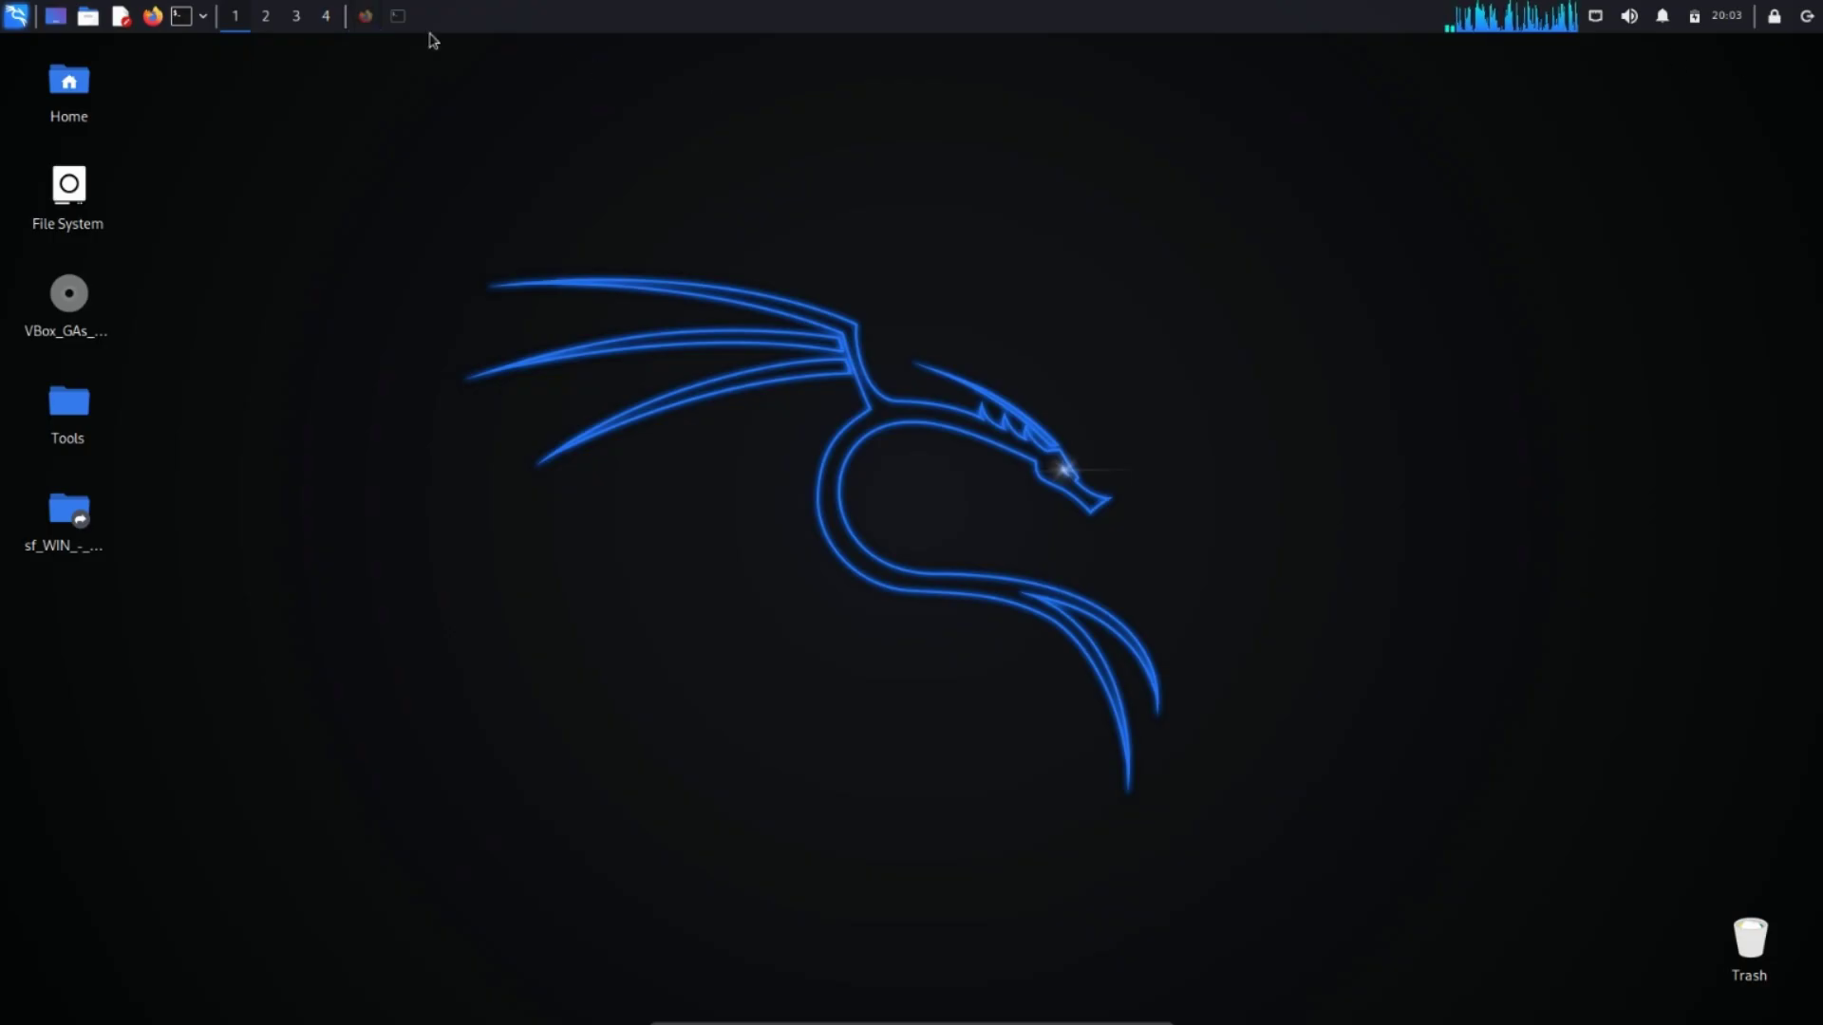
click(398, 19)
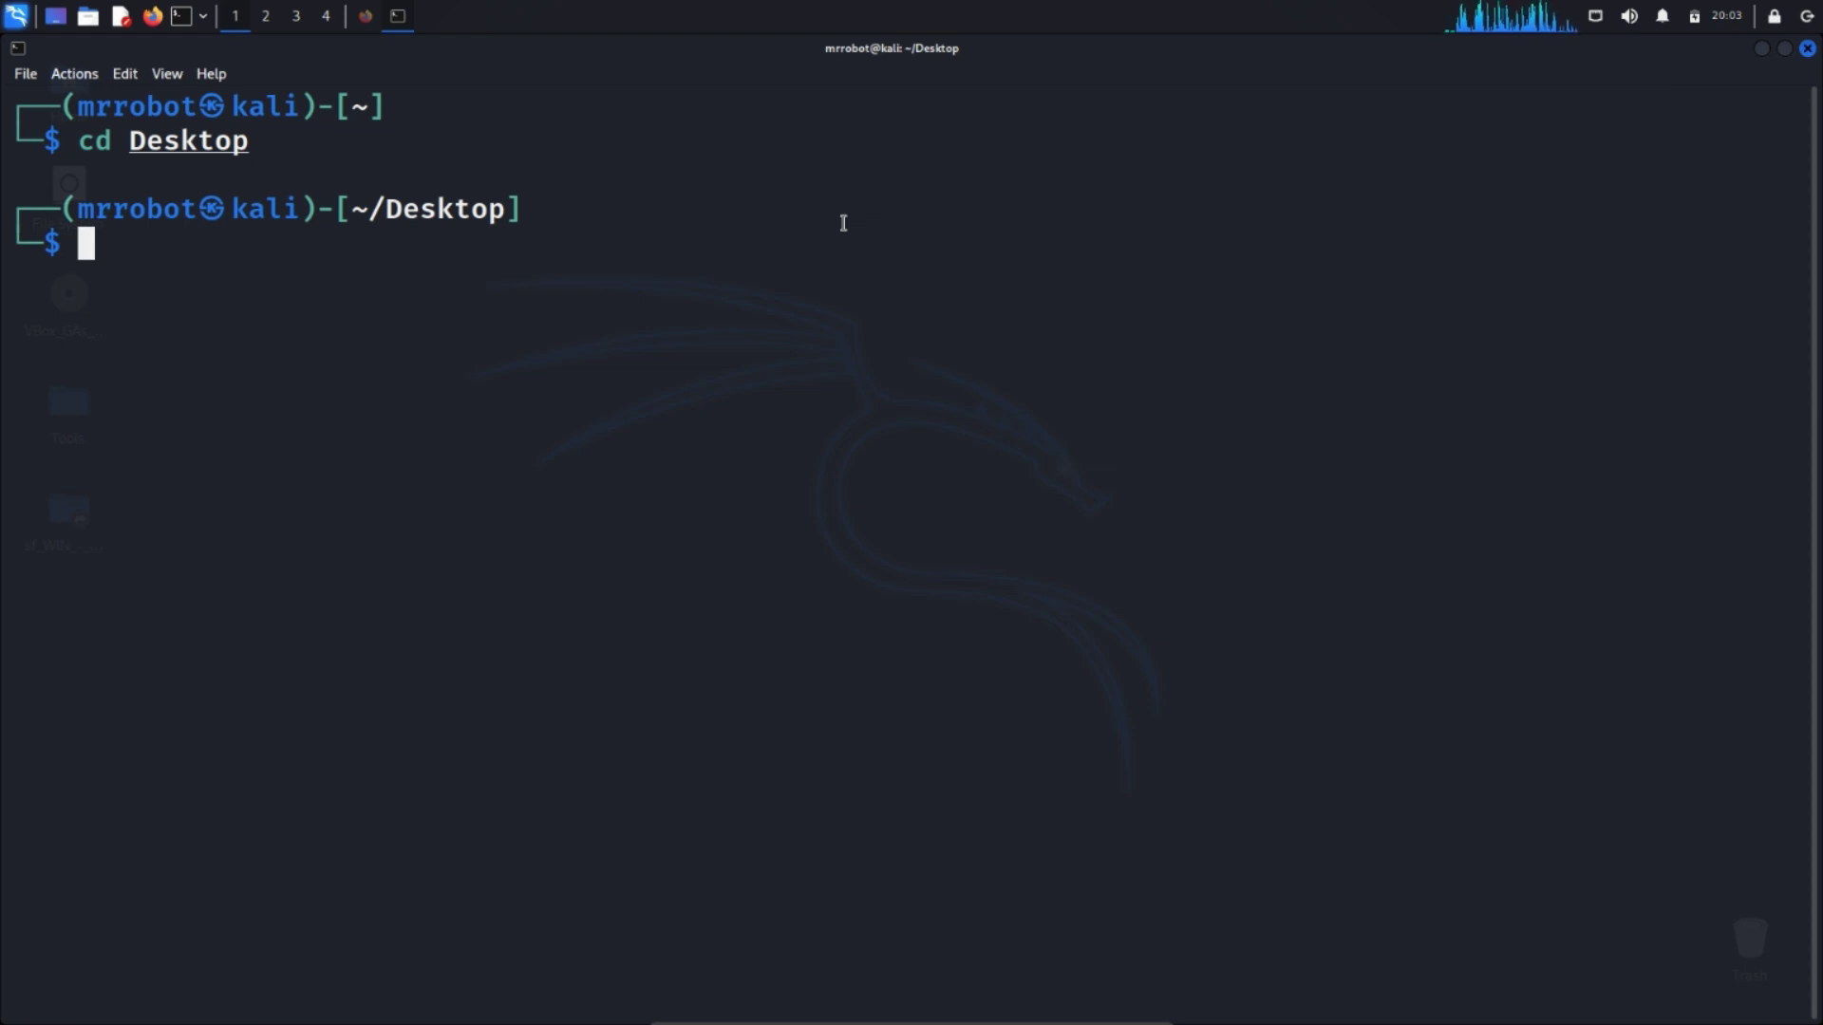
text(git c)
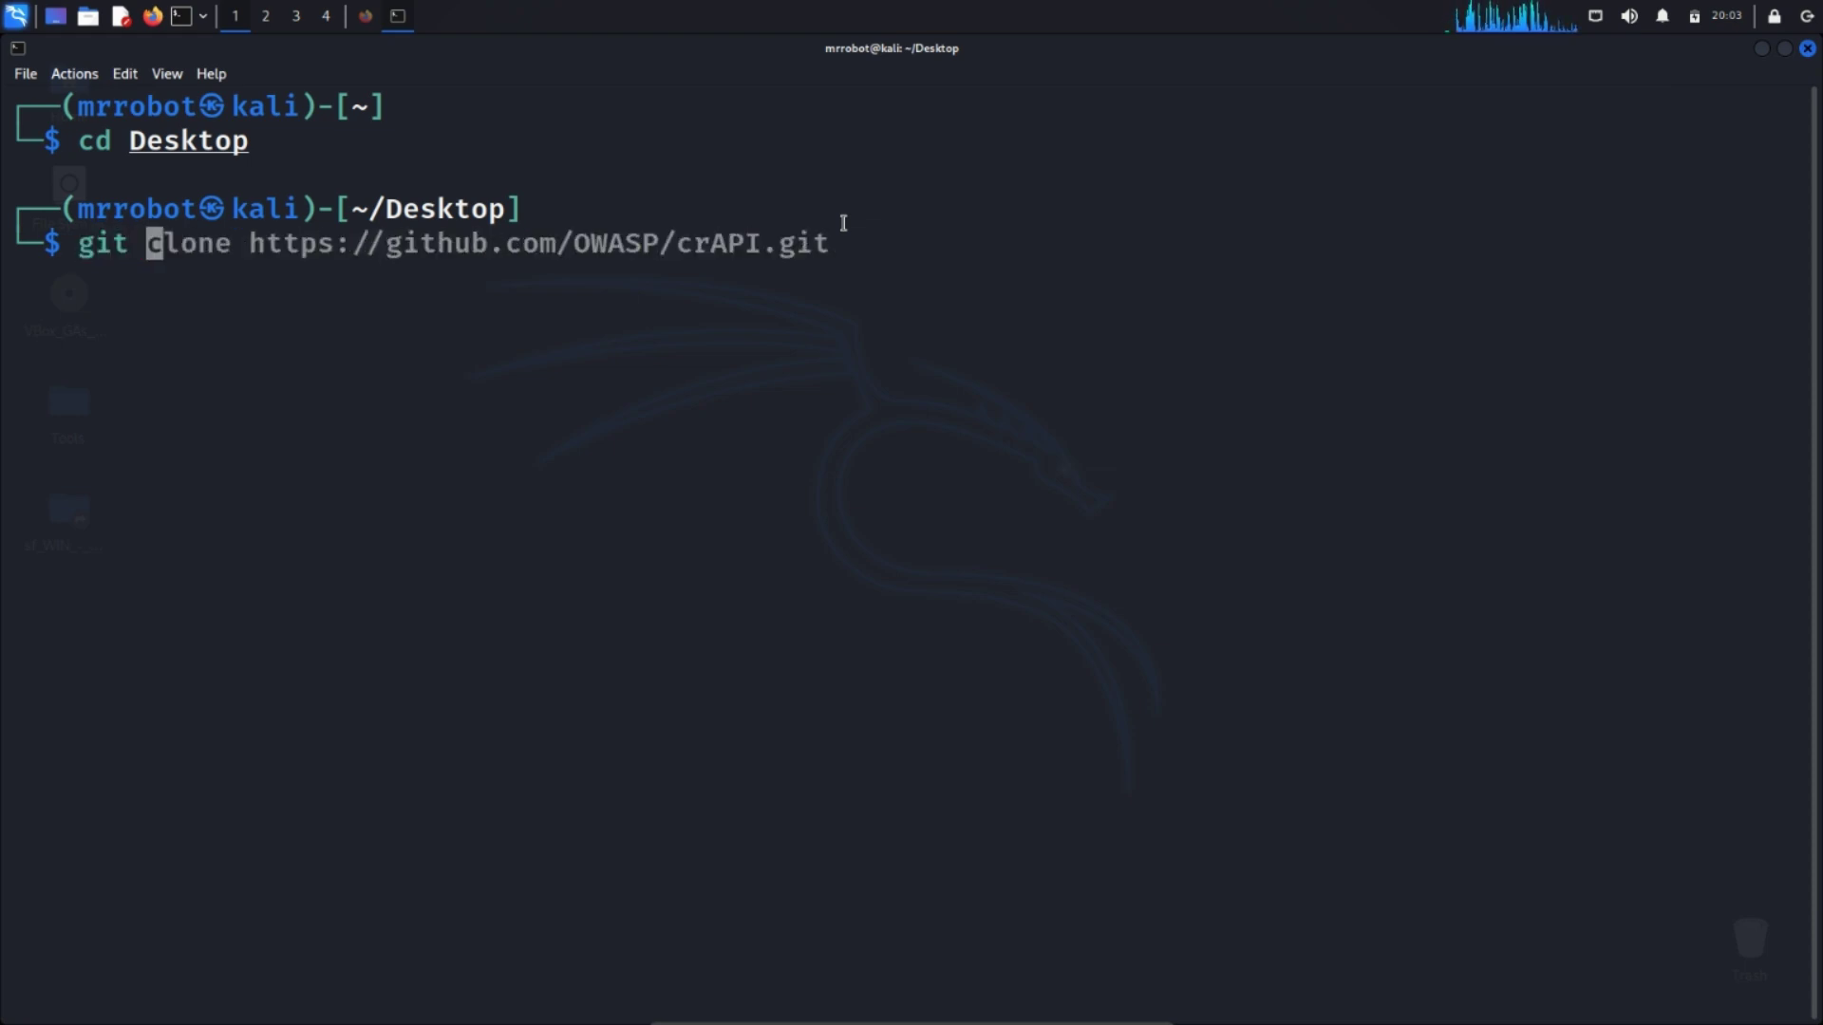
text(lone)
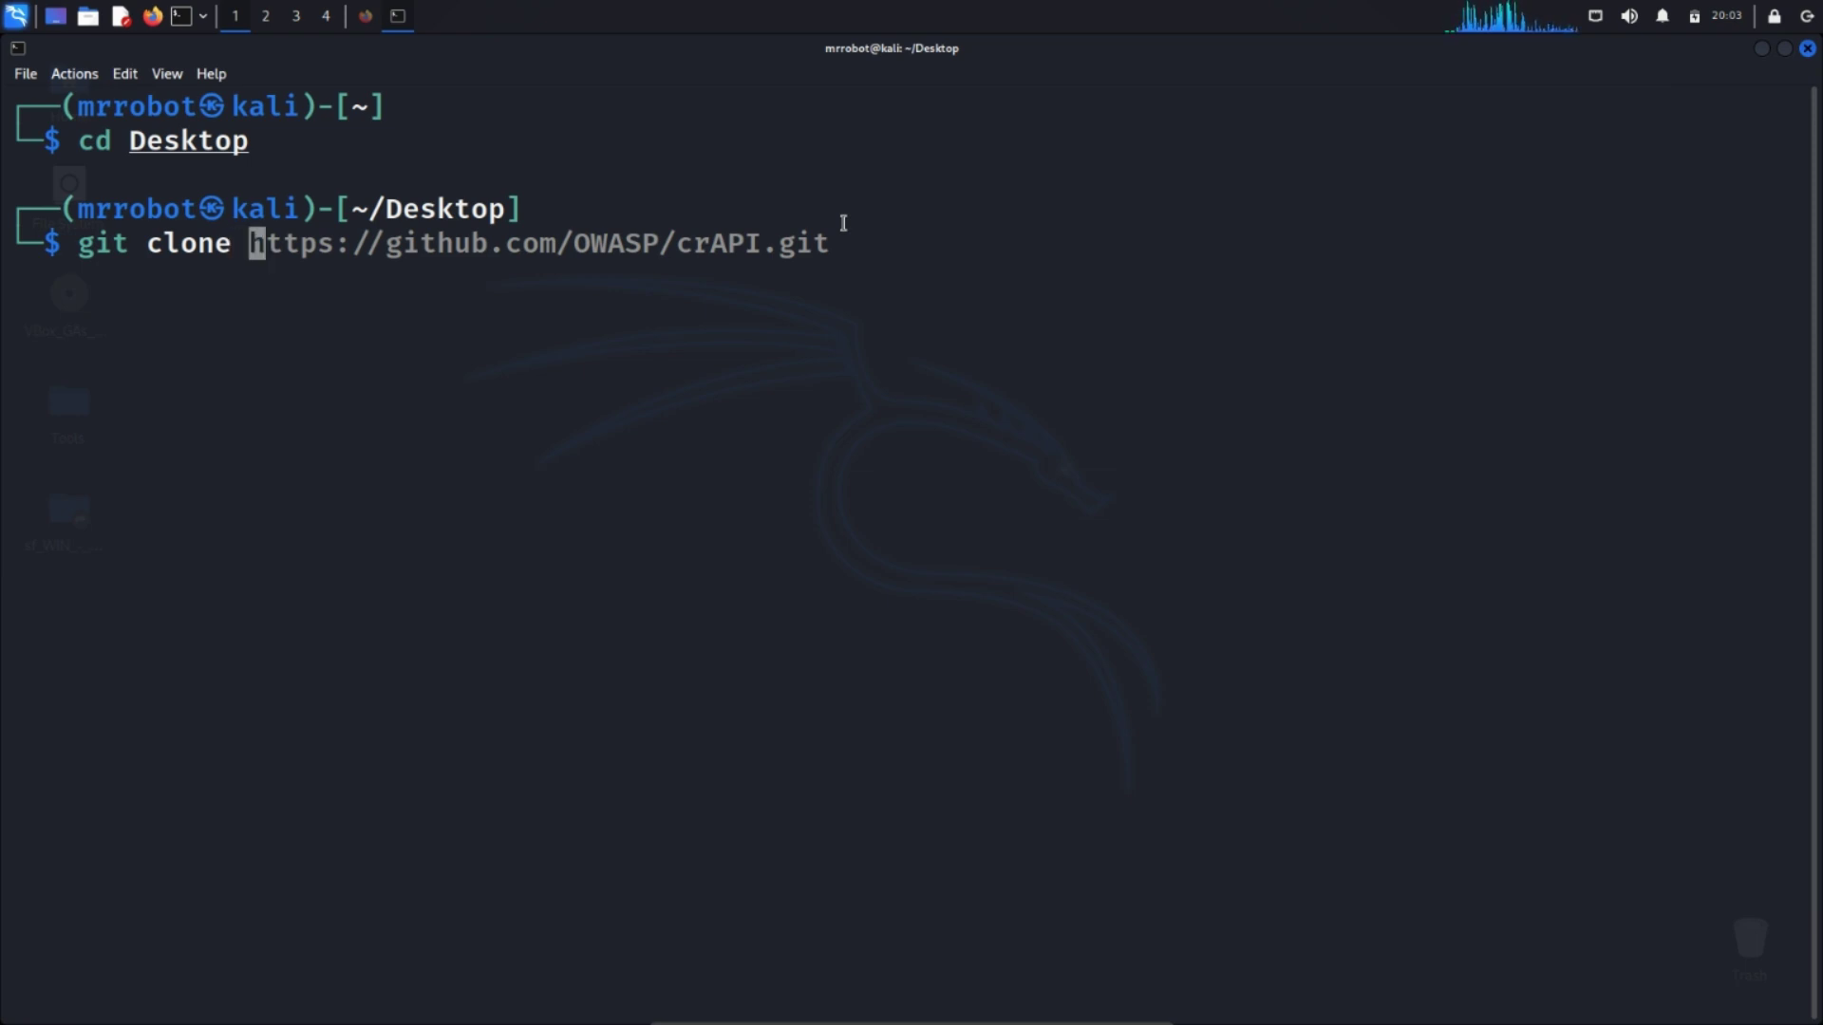
key(ctrl+shift+v)
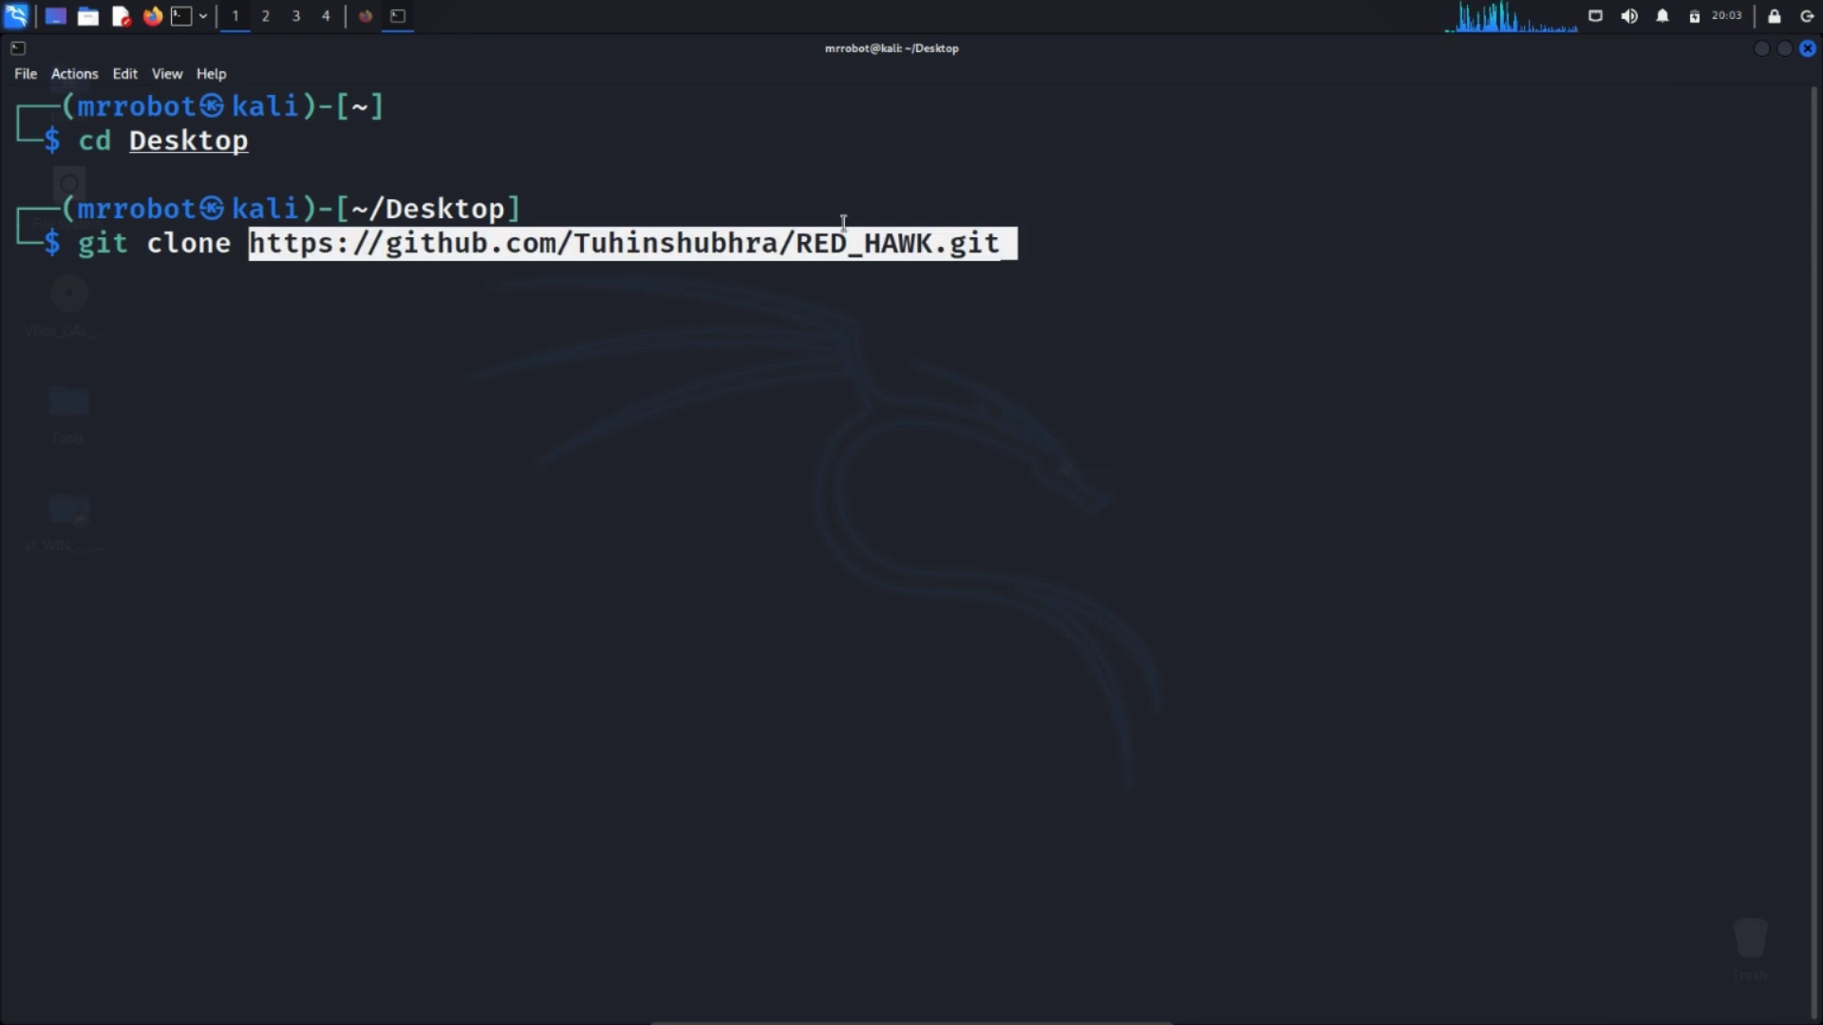
click(364, 16)
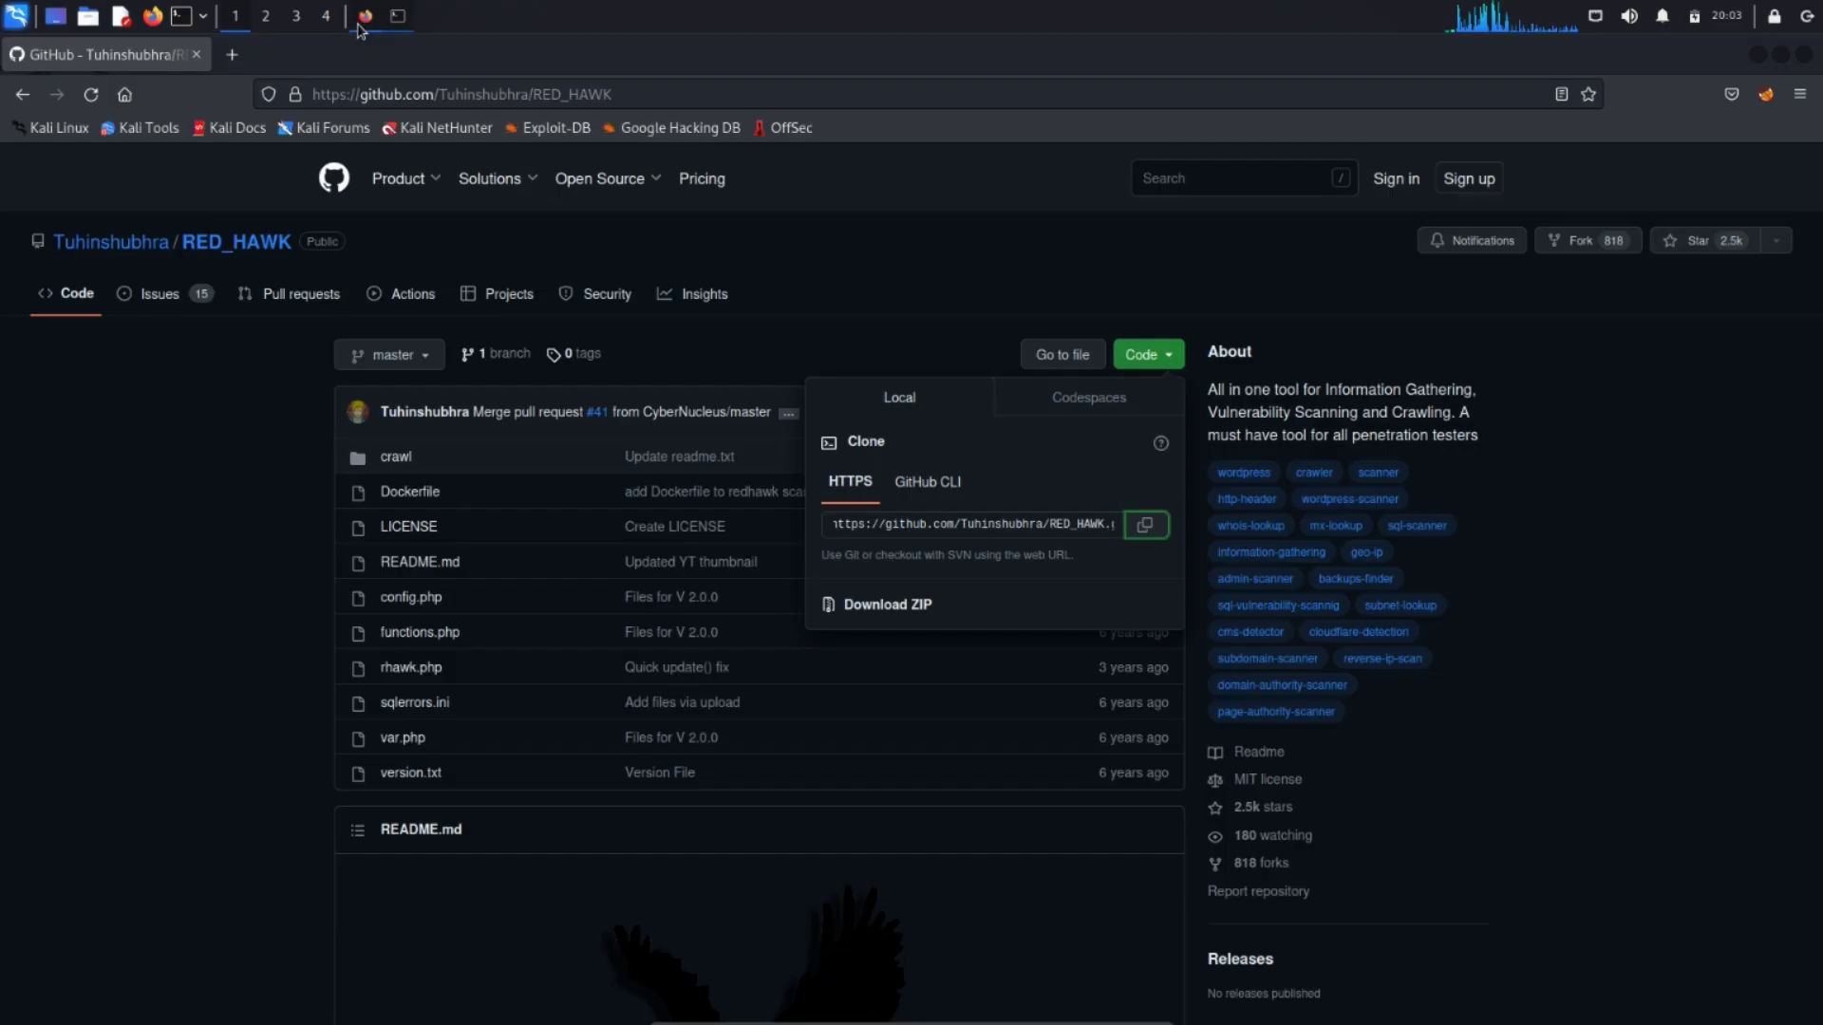
click(625, 95)
click(397, 18)
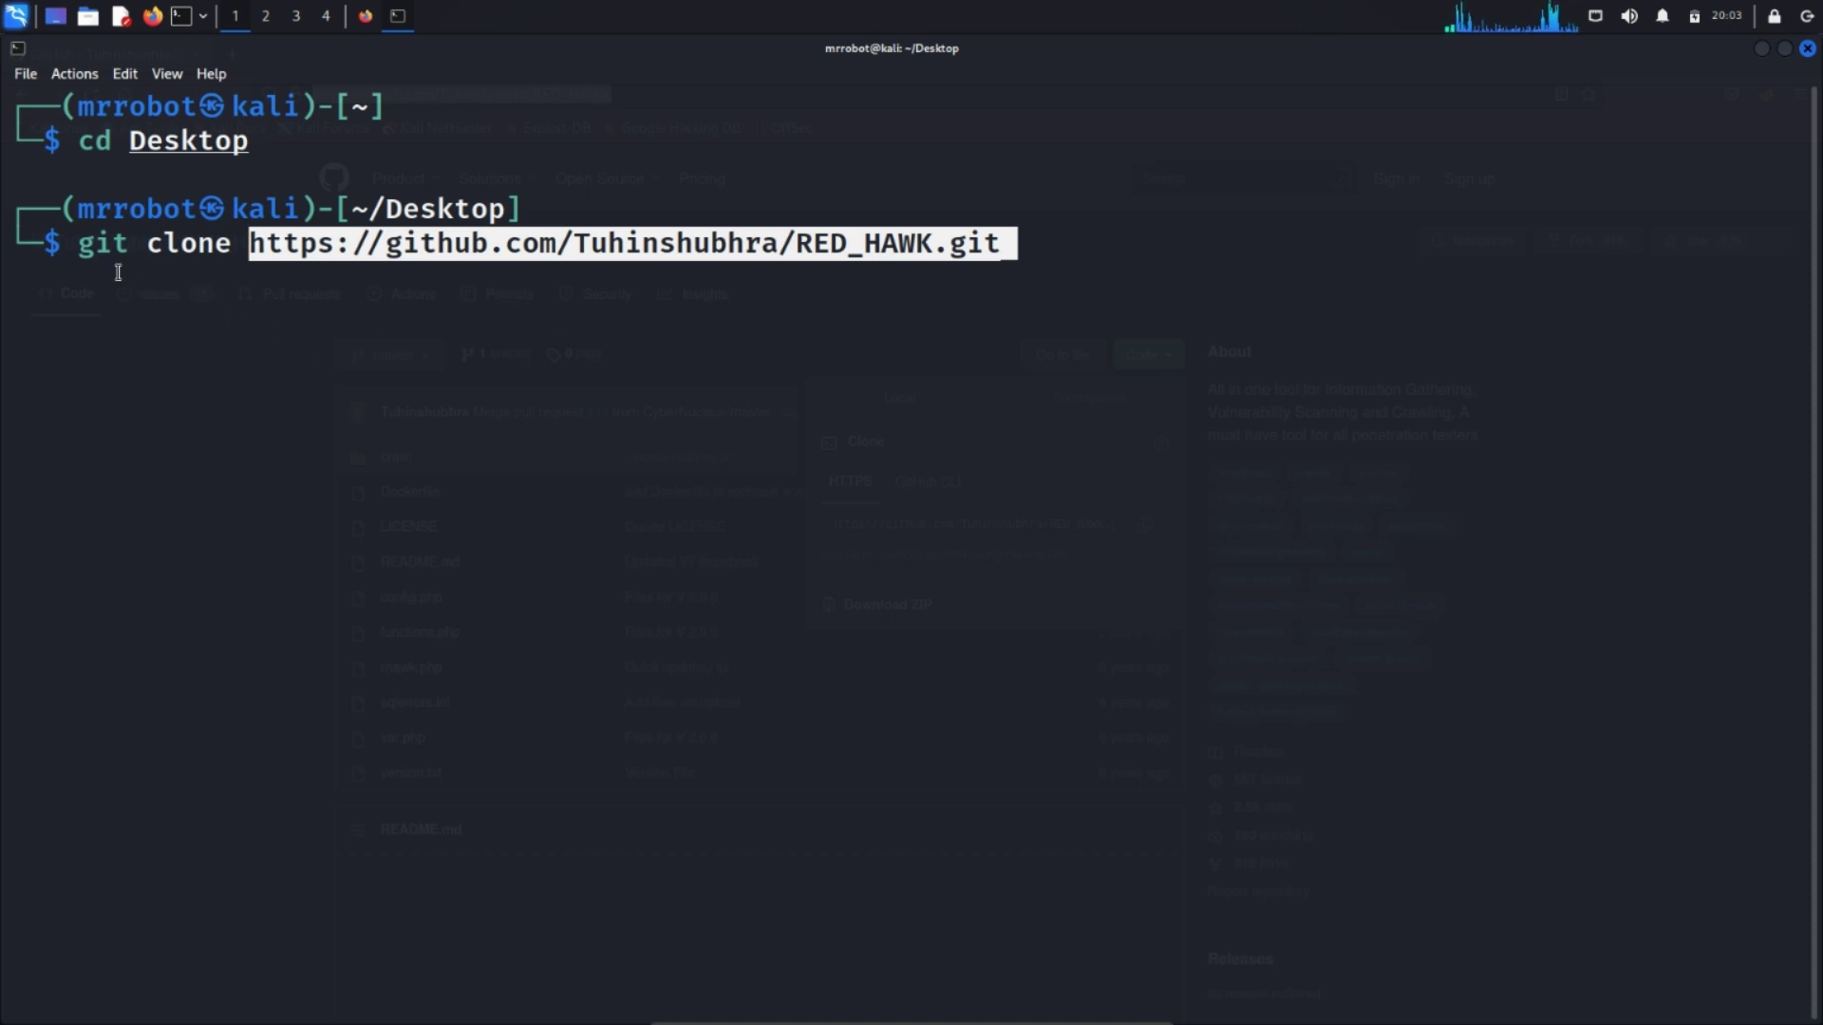
drag(86, 245, 219, 245)
click(268, 273)
key(Return)
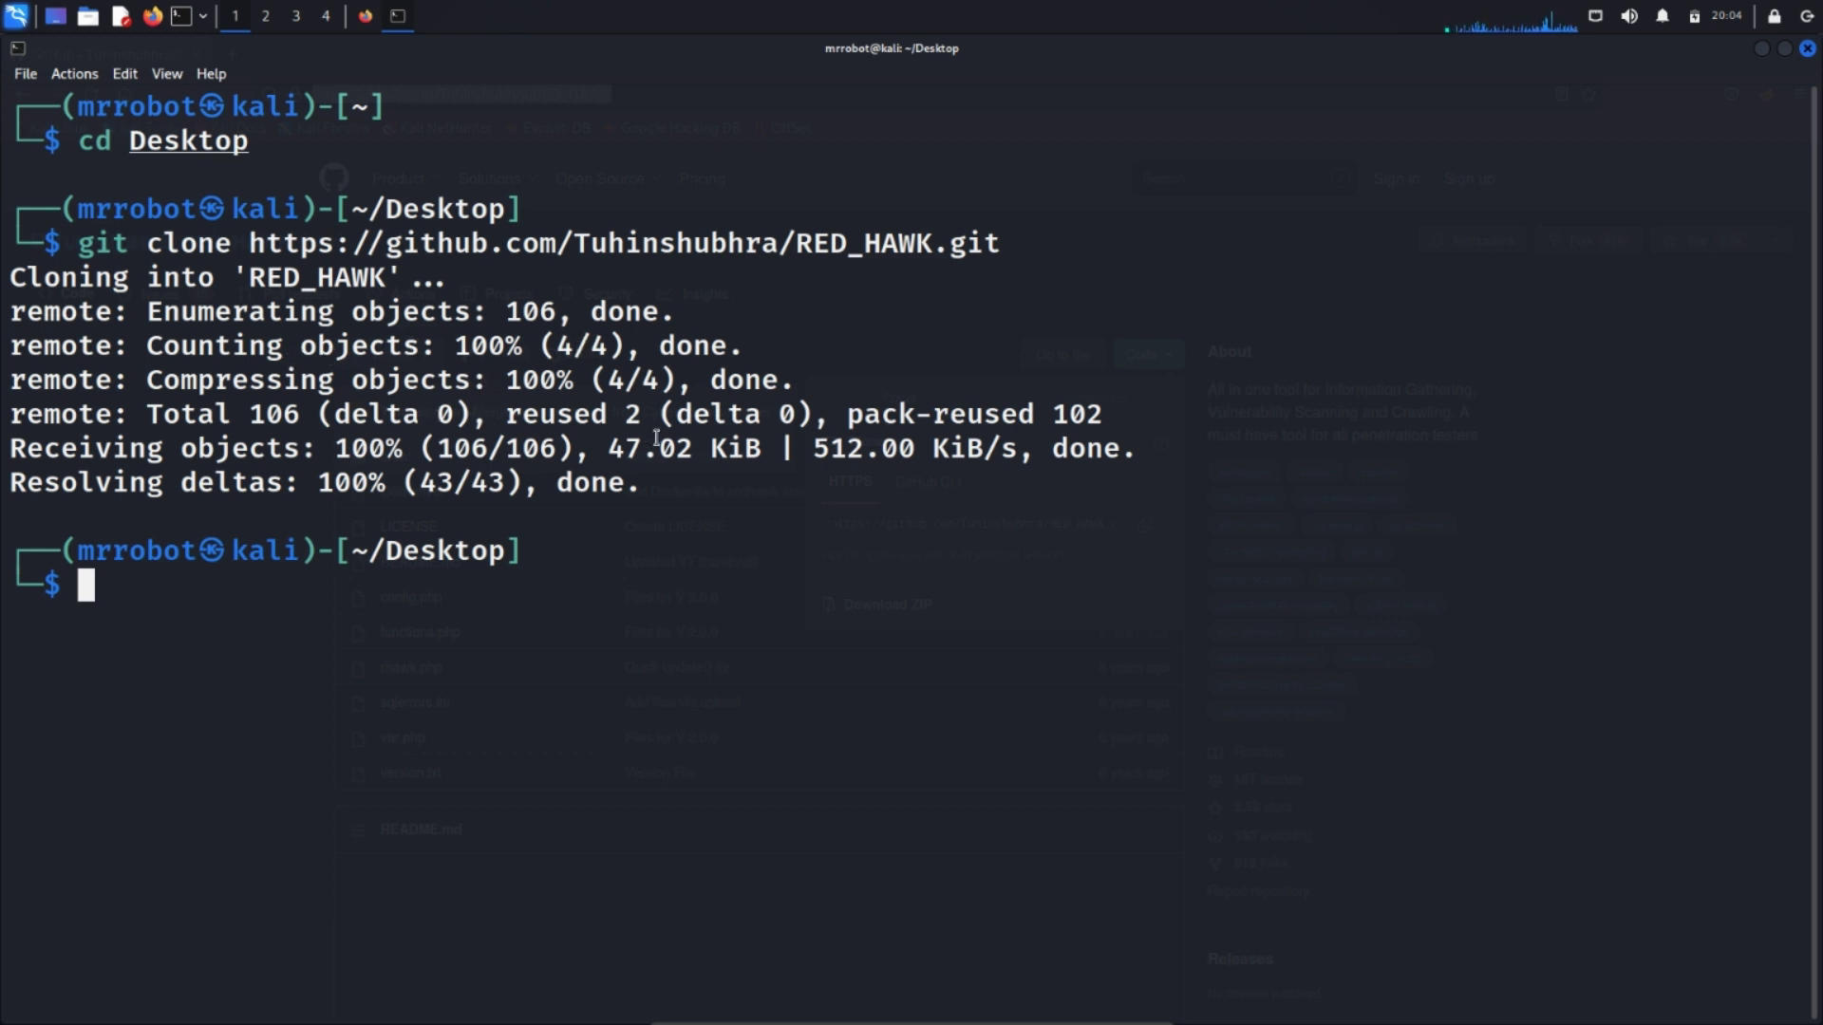
Open the cloned RED_HAWK folder on the desktop, compare its files with the GitHub repository's, and minimize both windows
click(1759, 54)
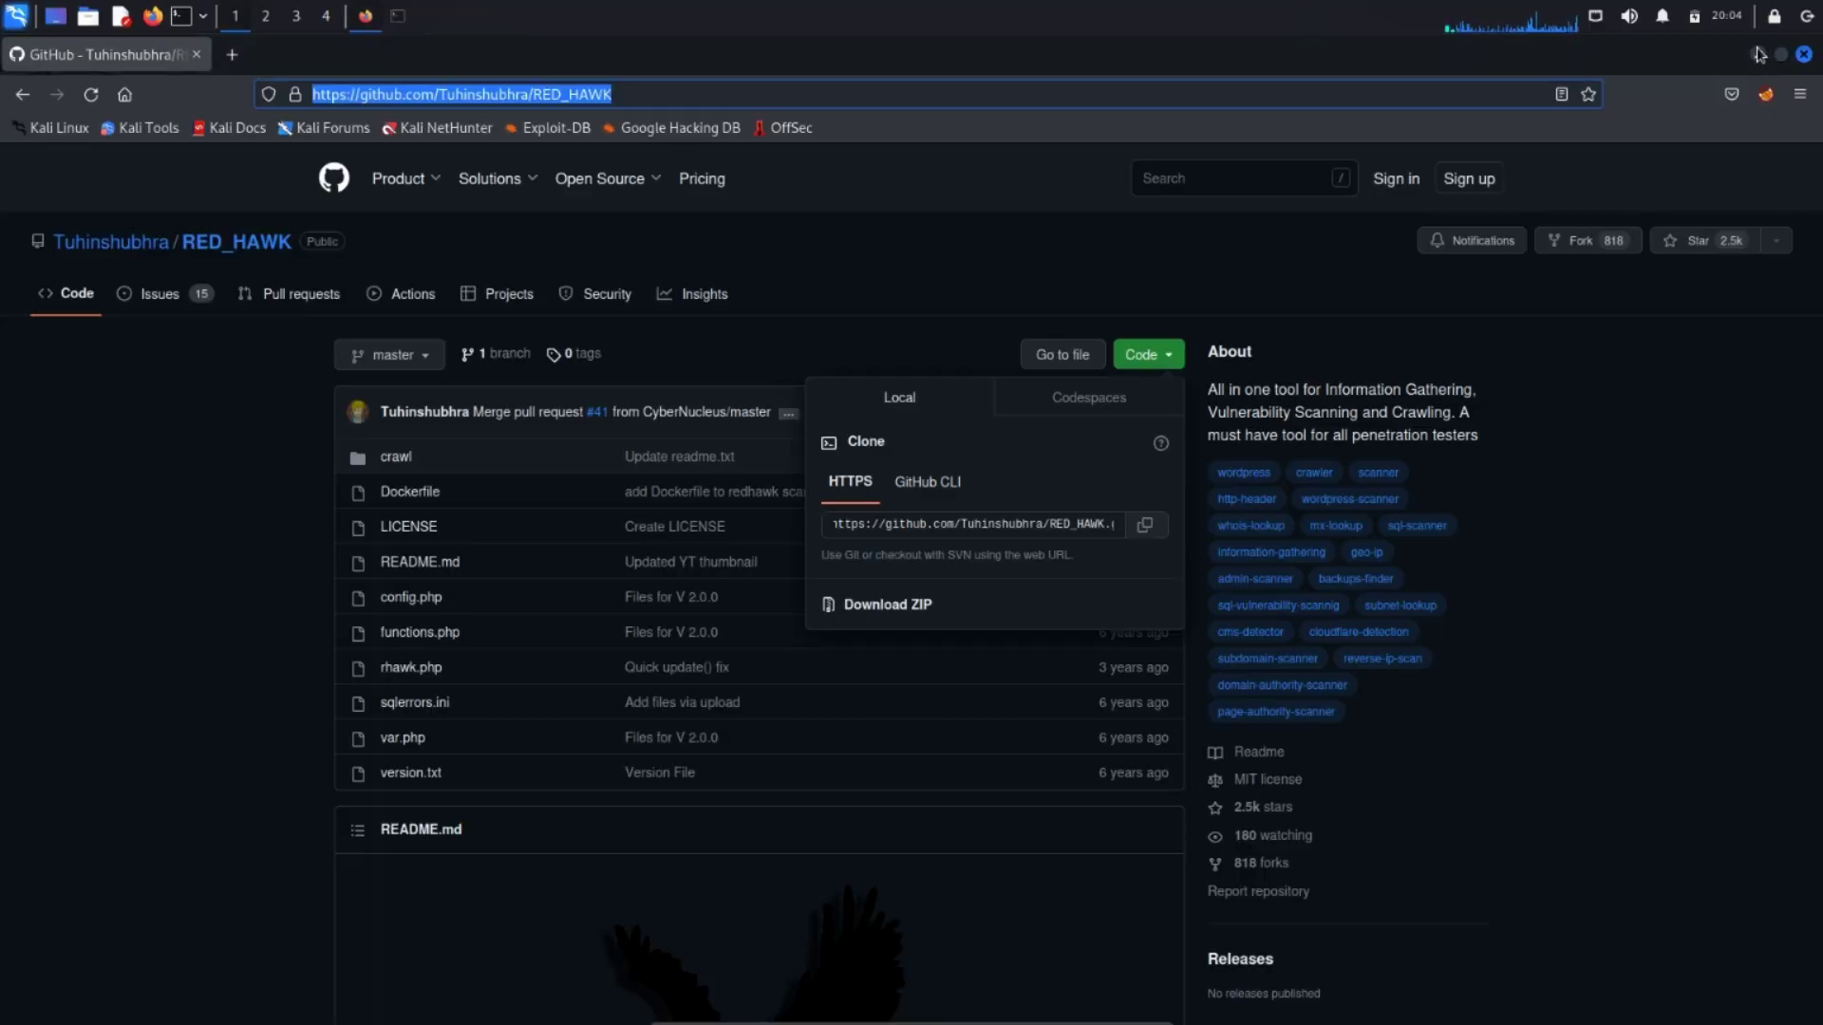
click(1759, 53)
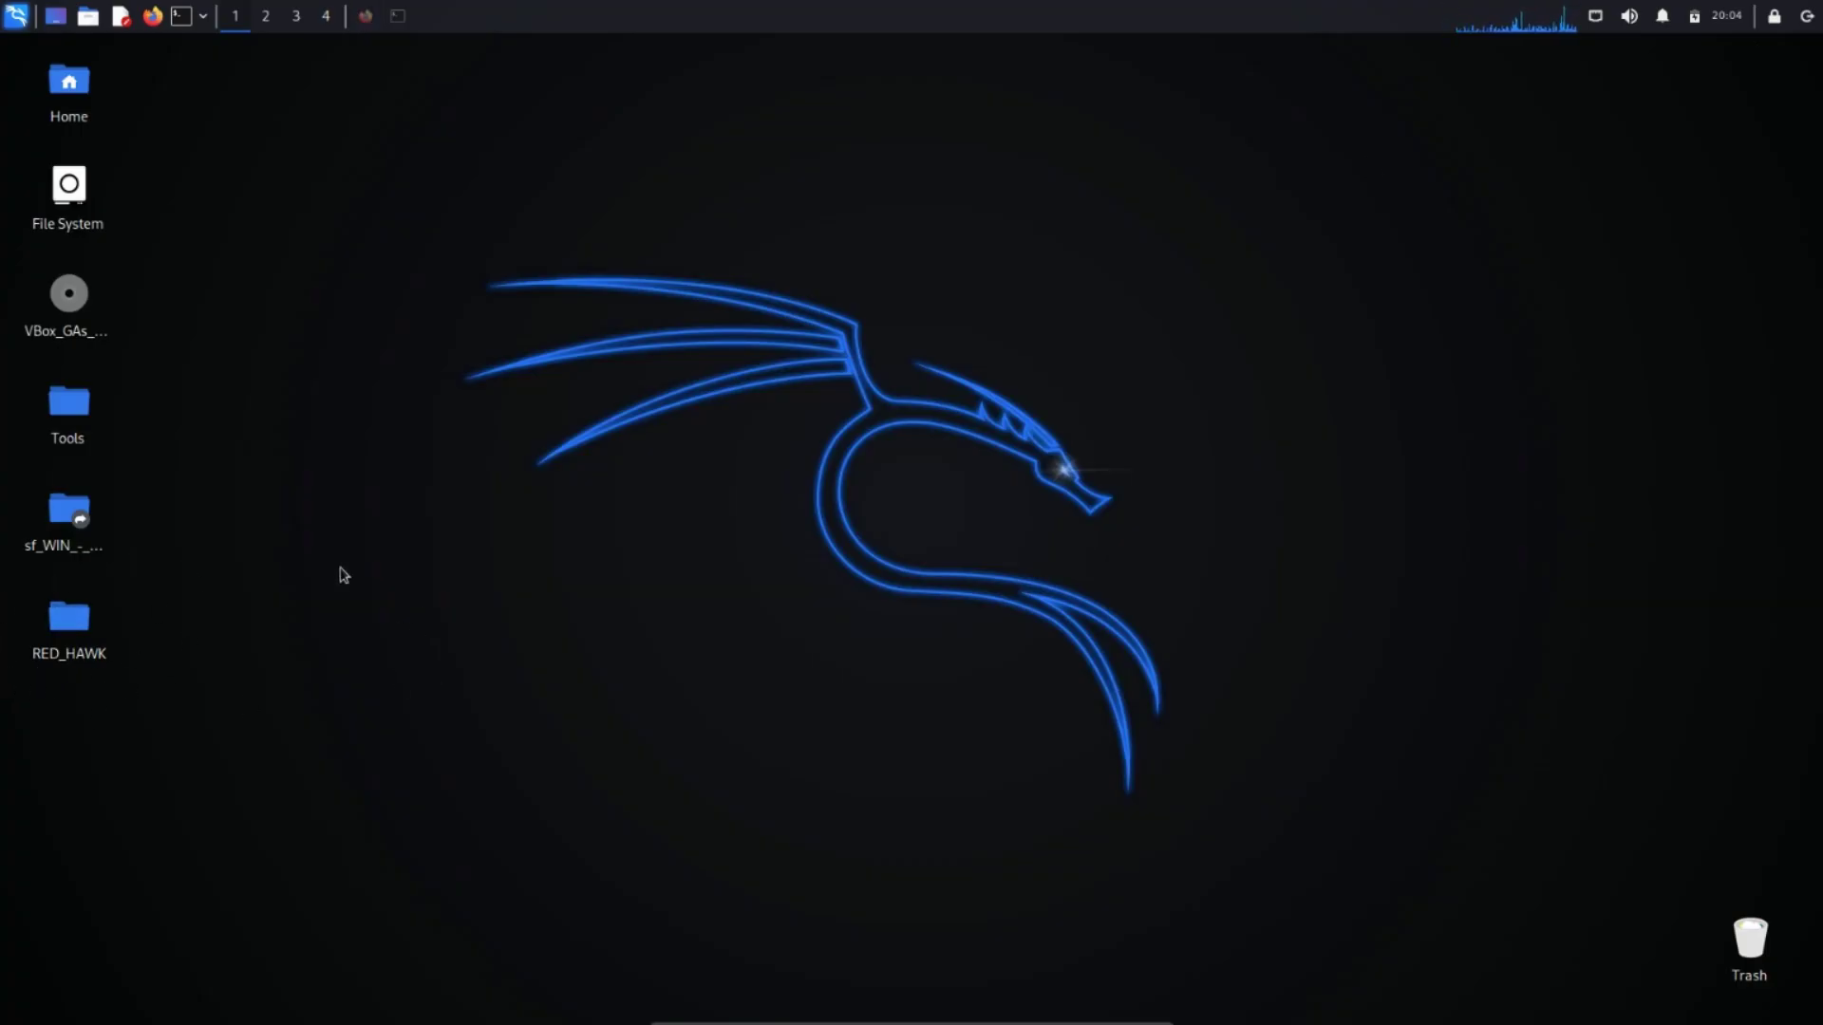
double_click(82, 619)
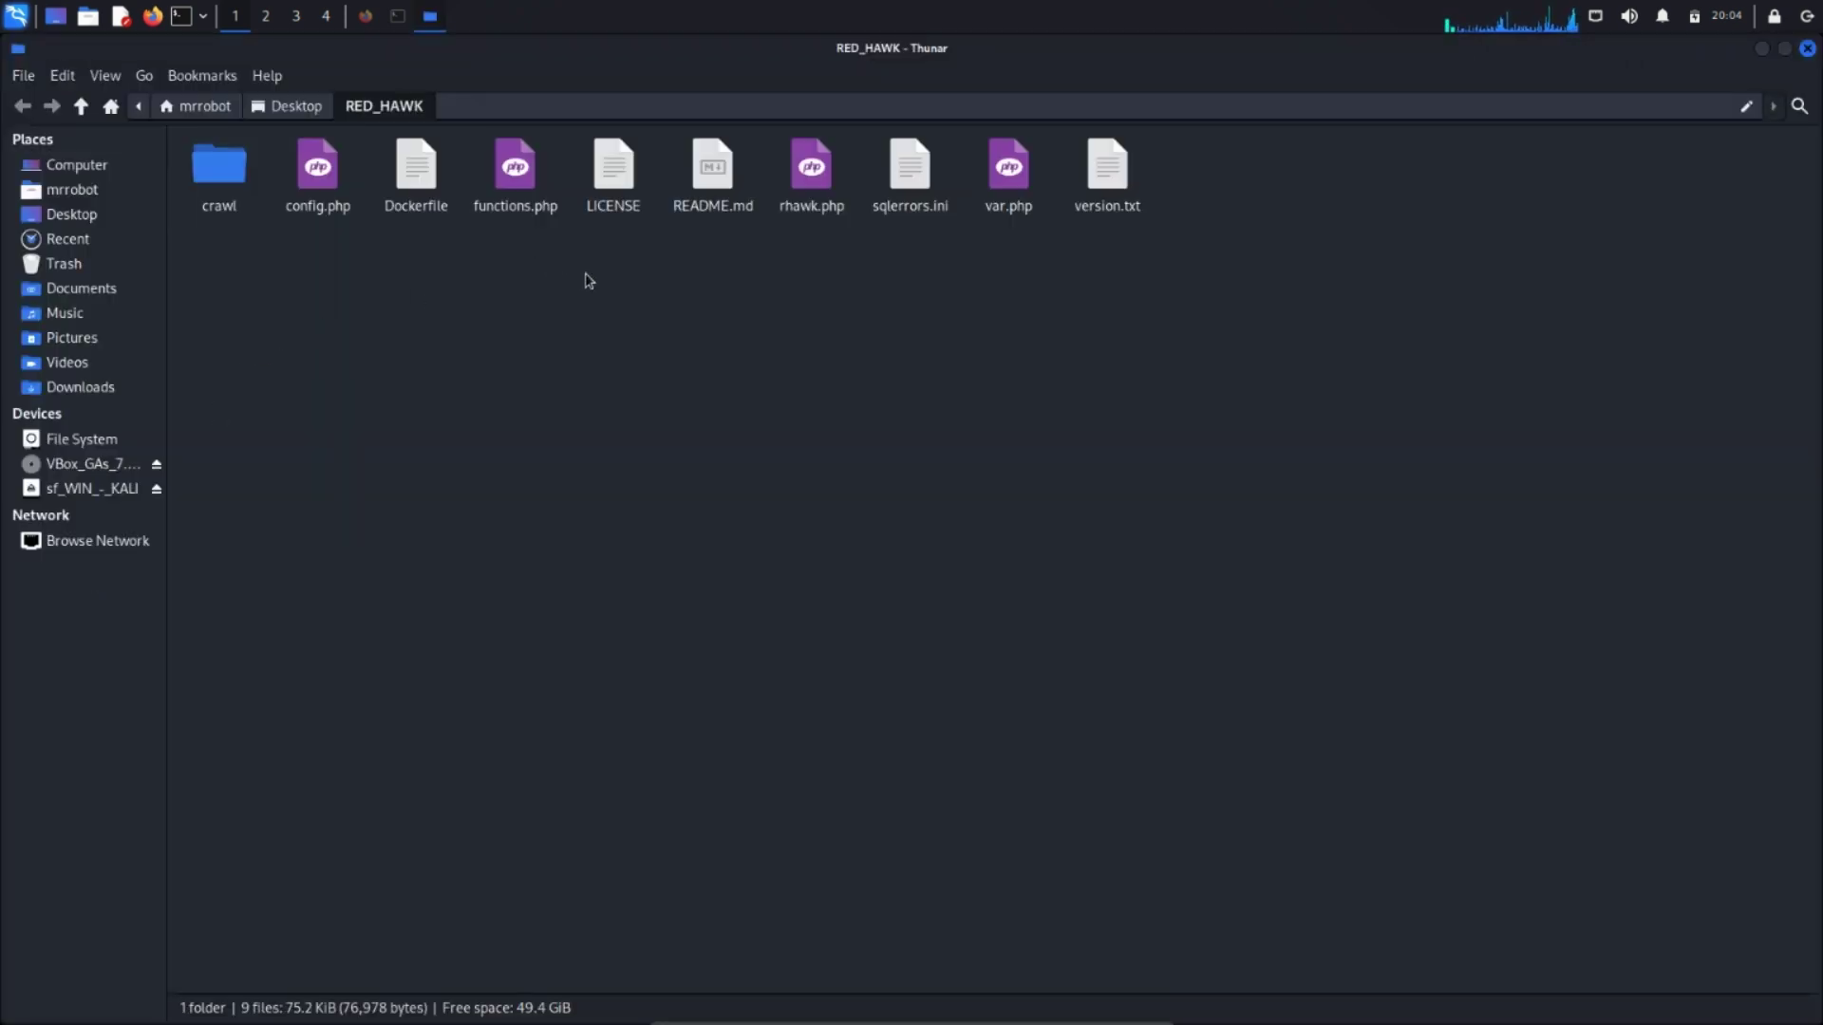
click(367, 18)
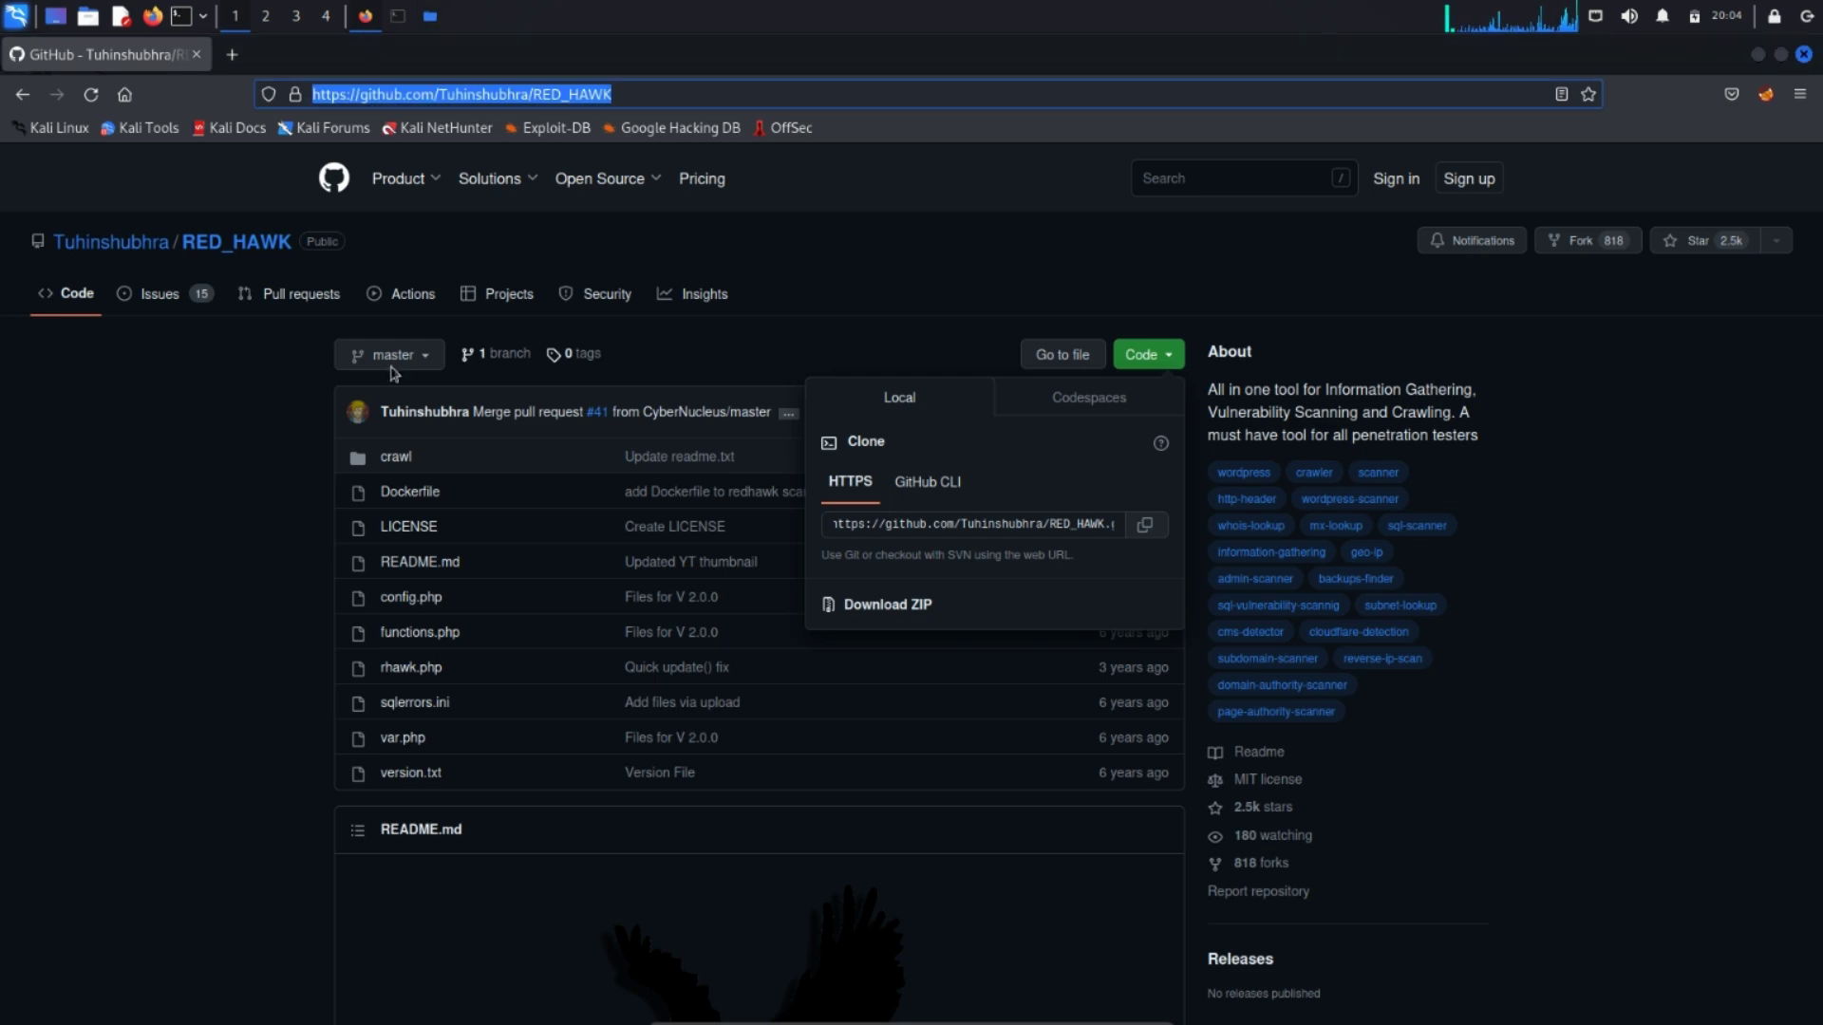
click(437, 19)
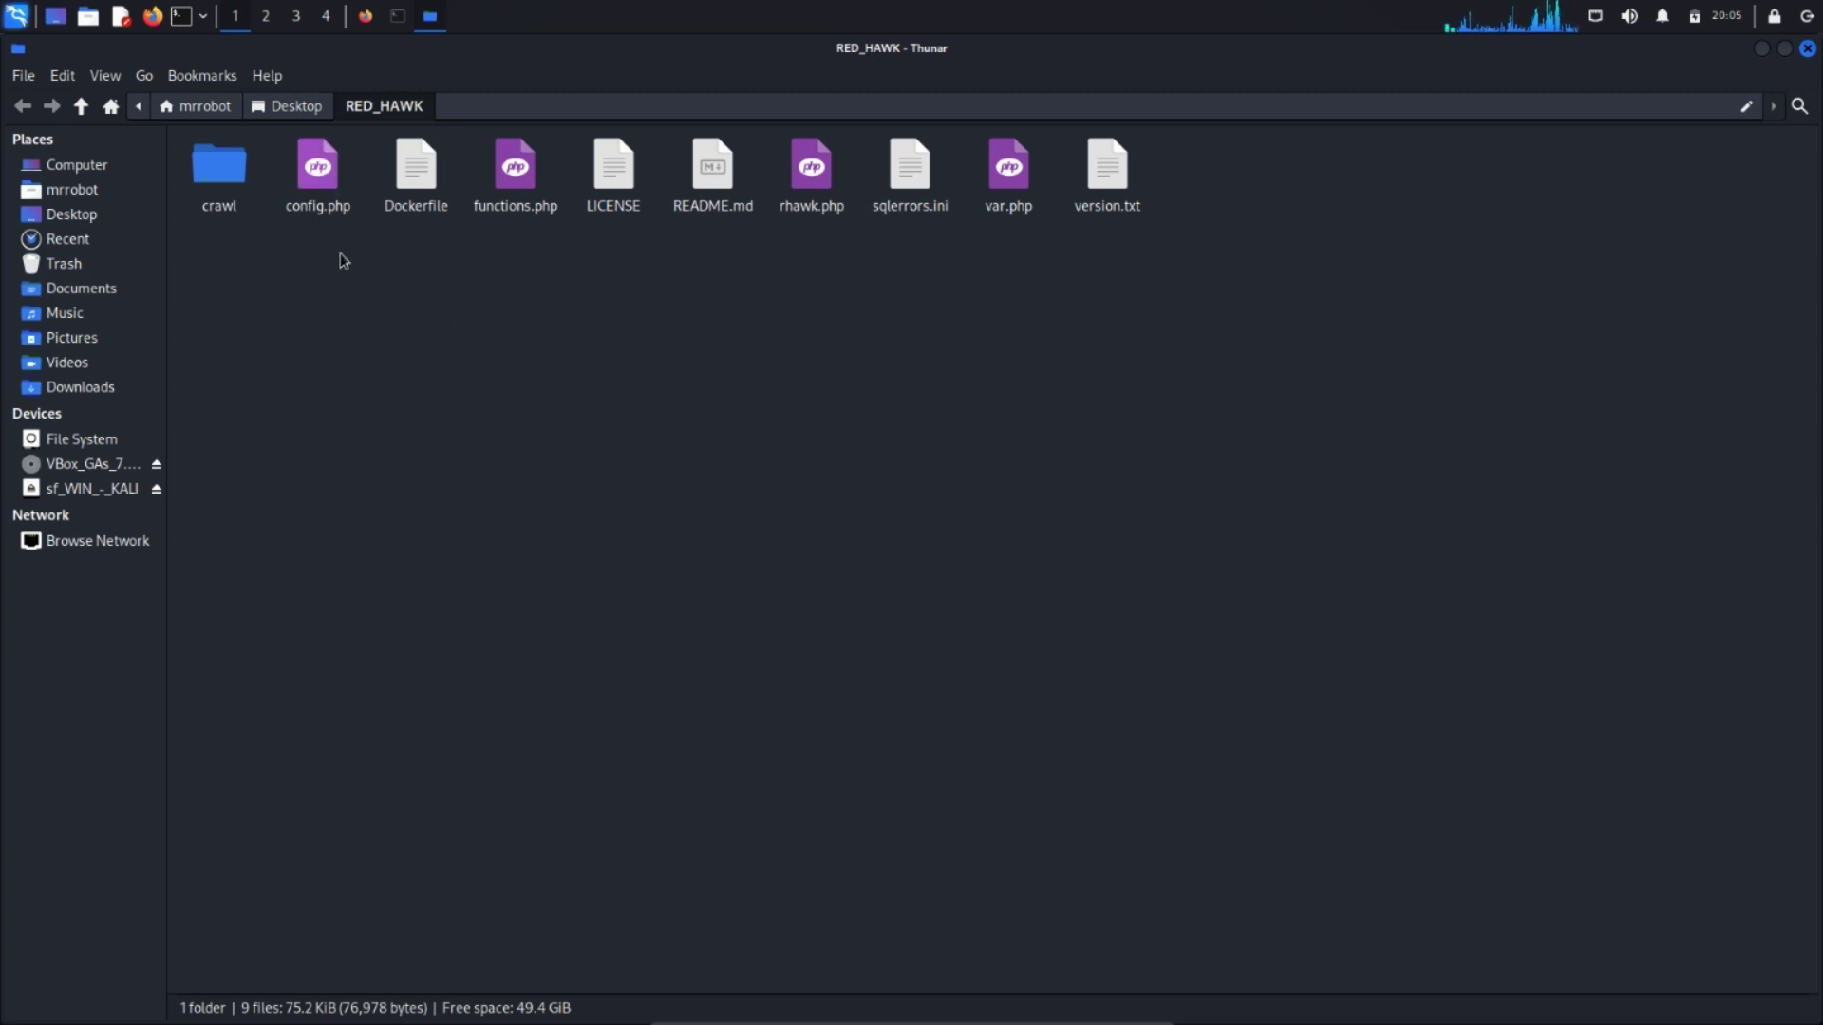
click(1762, 51)
click(1759, 54)
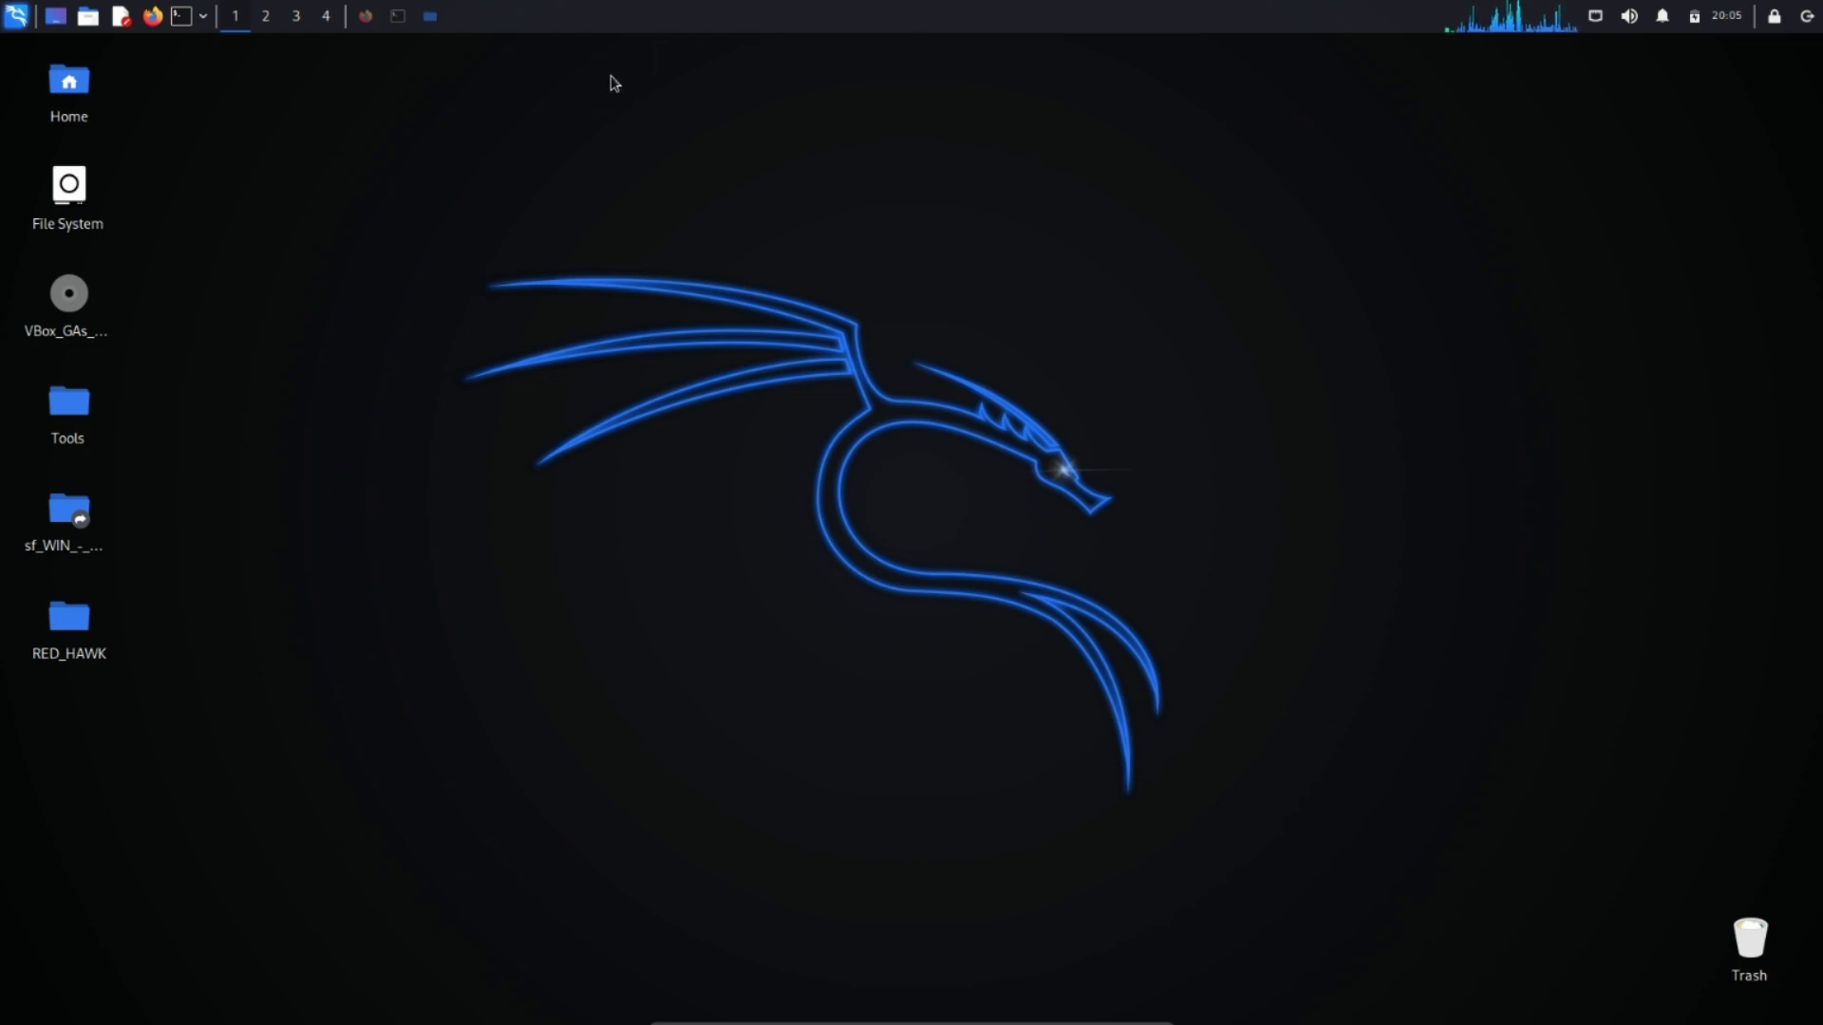
List the Desktop directory's contents in the terminal with ls
click(397, 23)
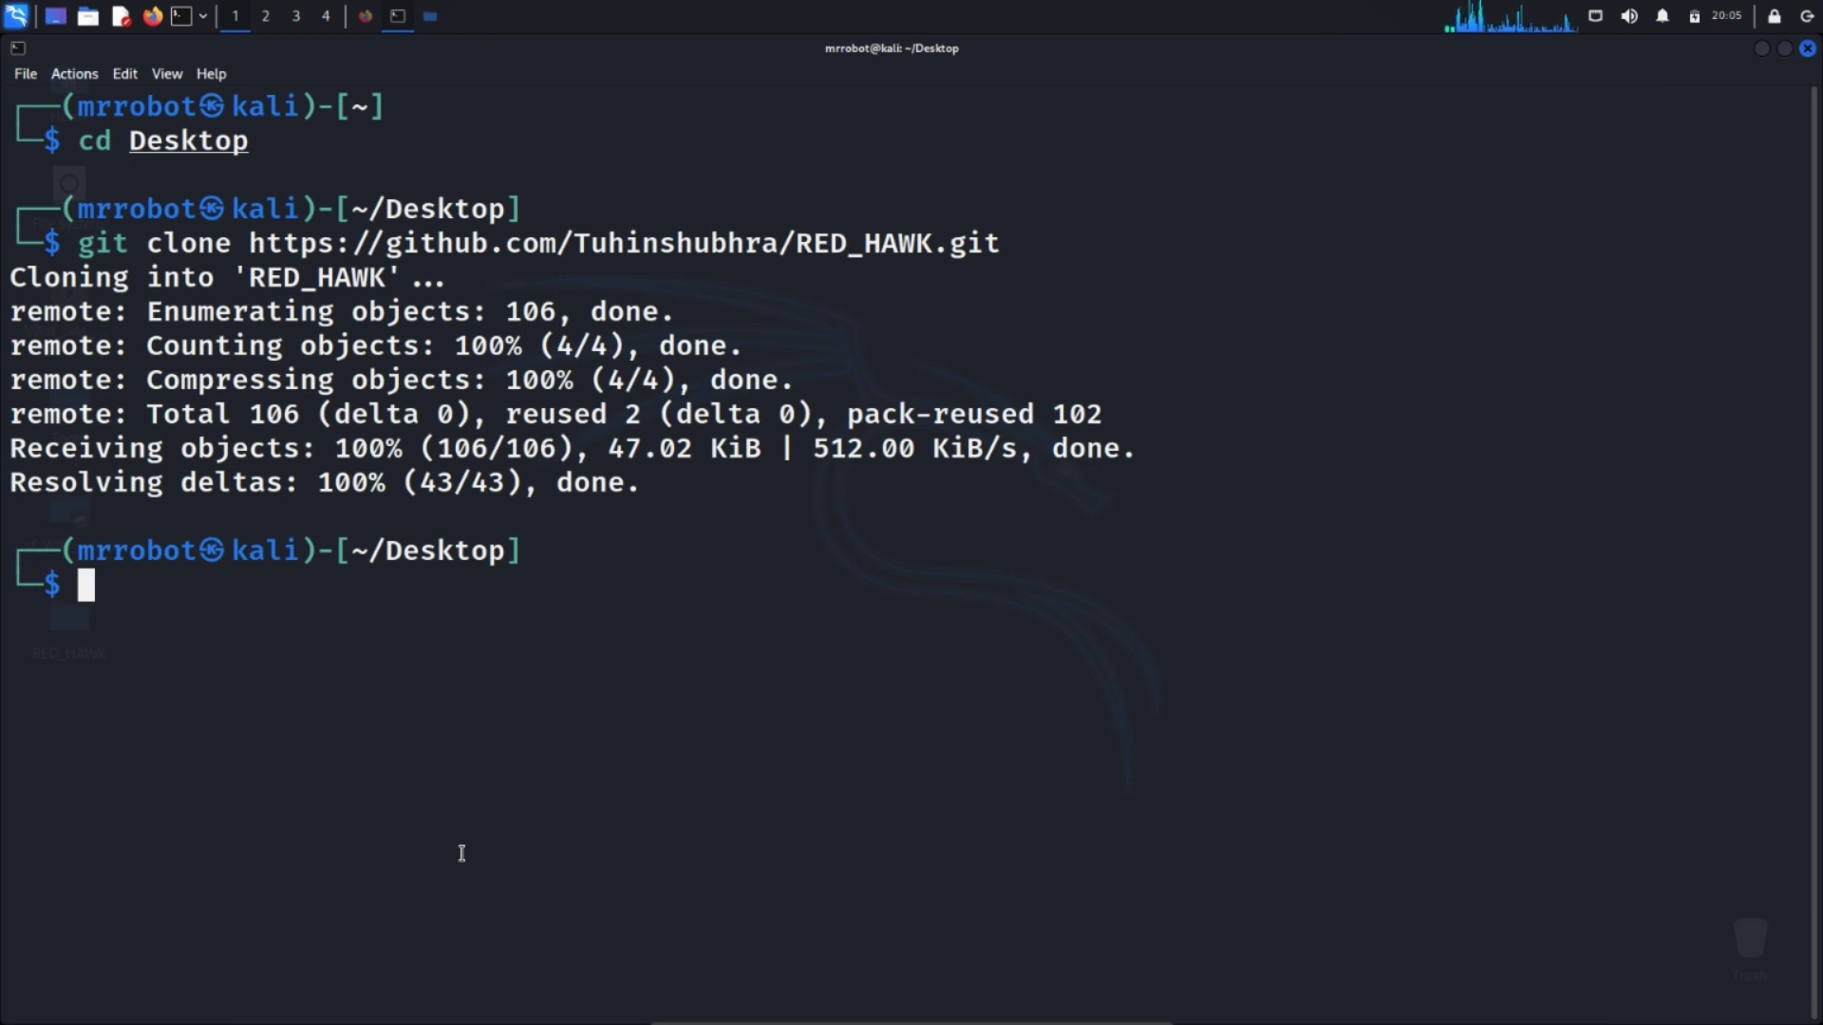
text(cd)
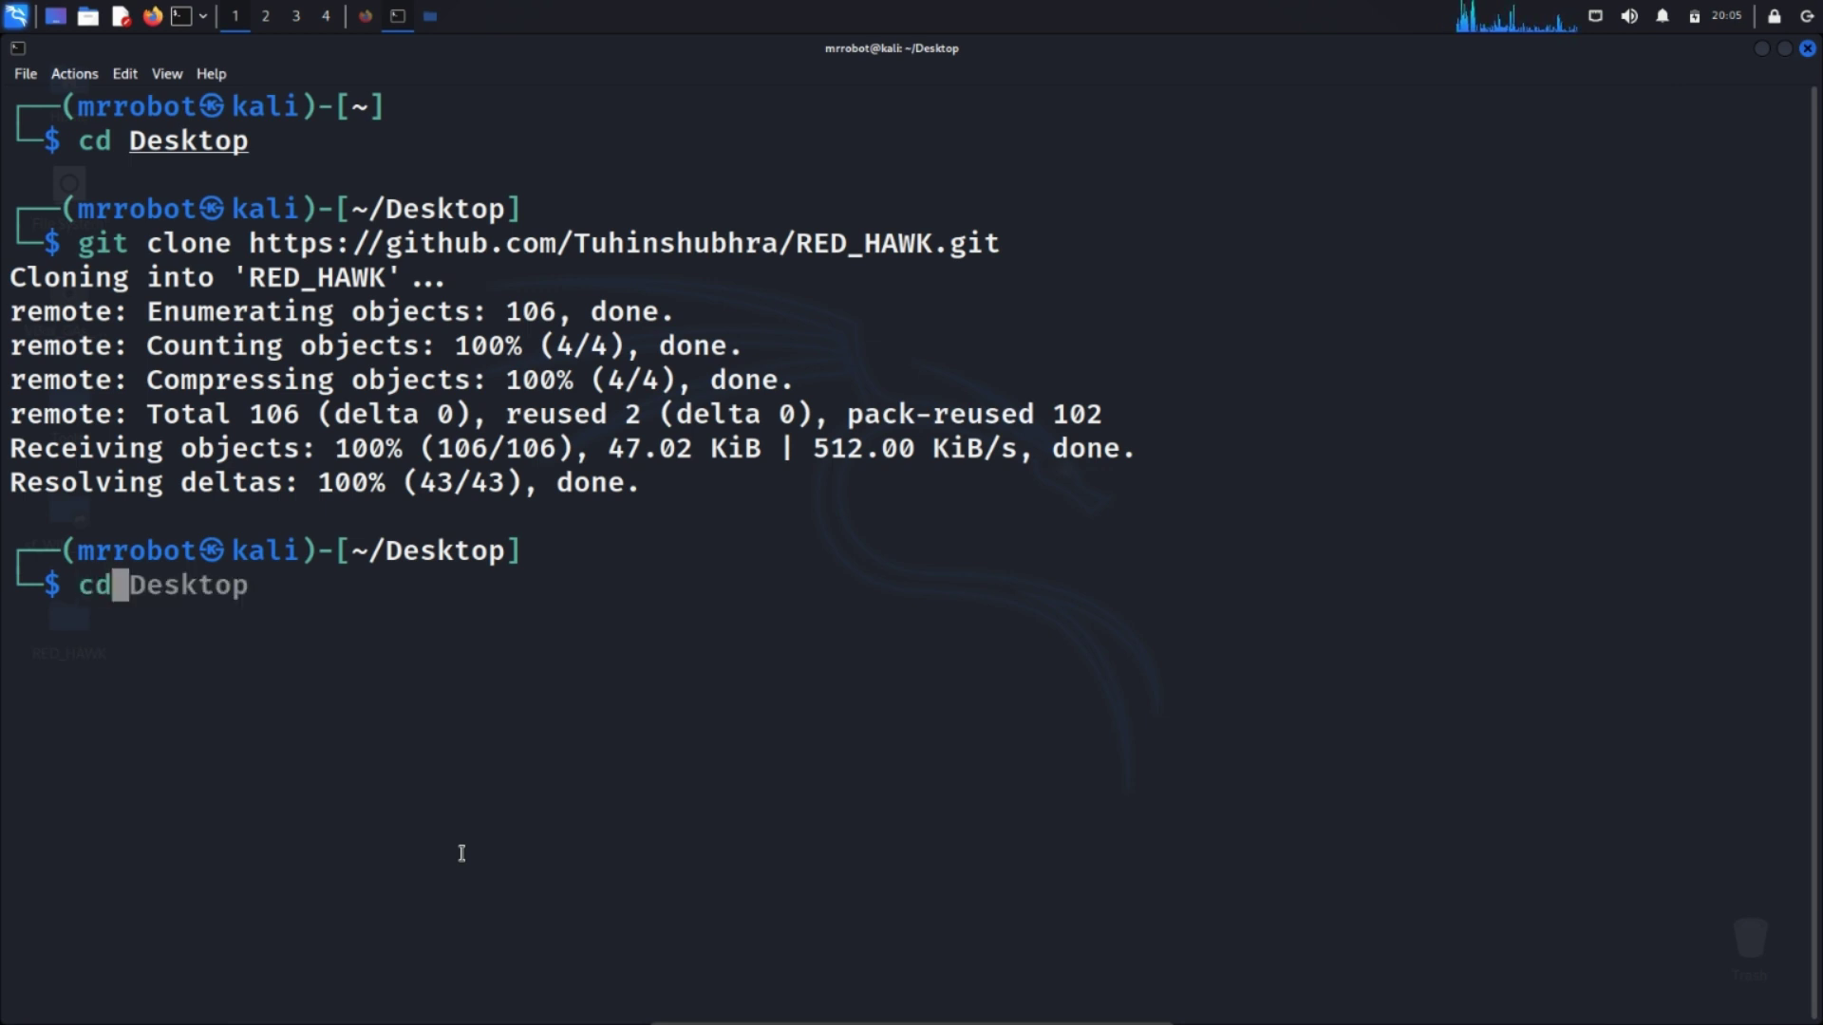
key(BackSpace)
key(BackSpace)
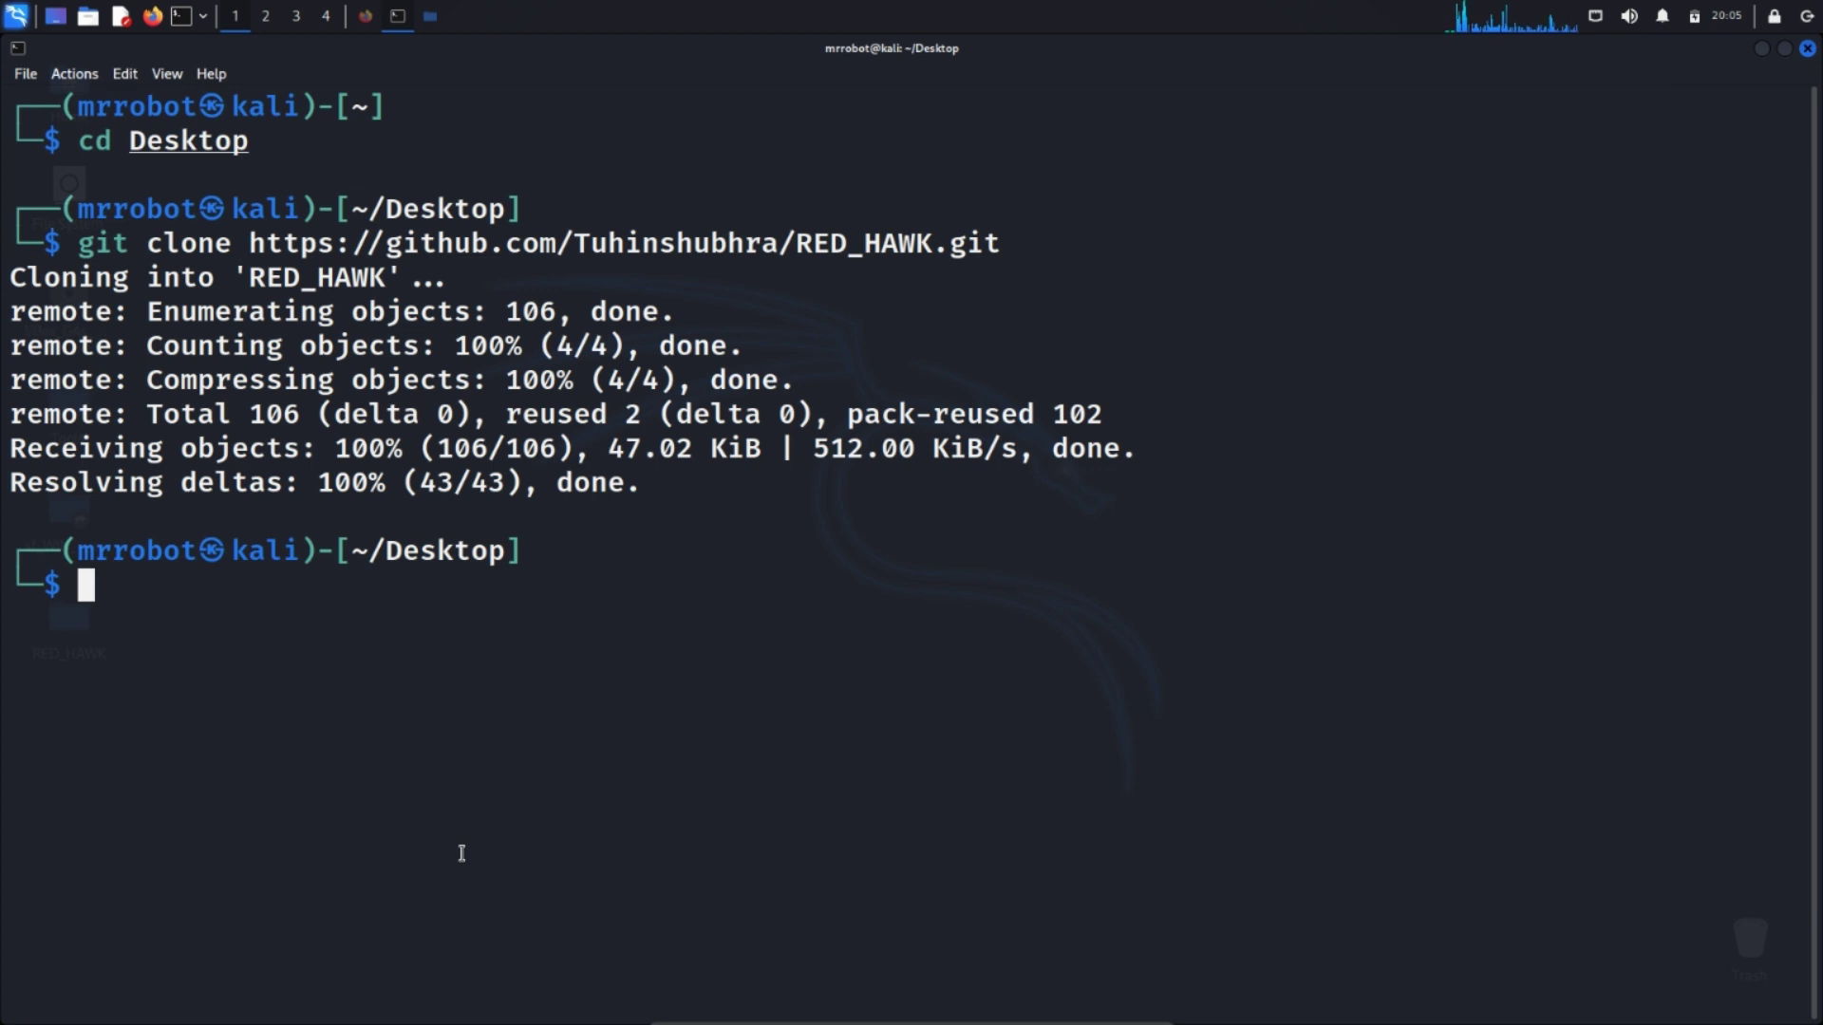
text(l)
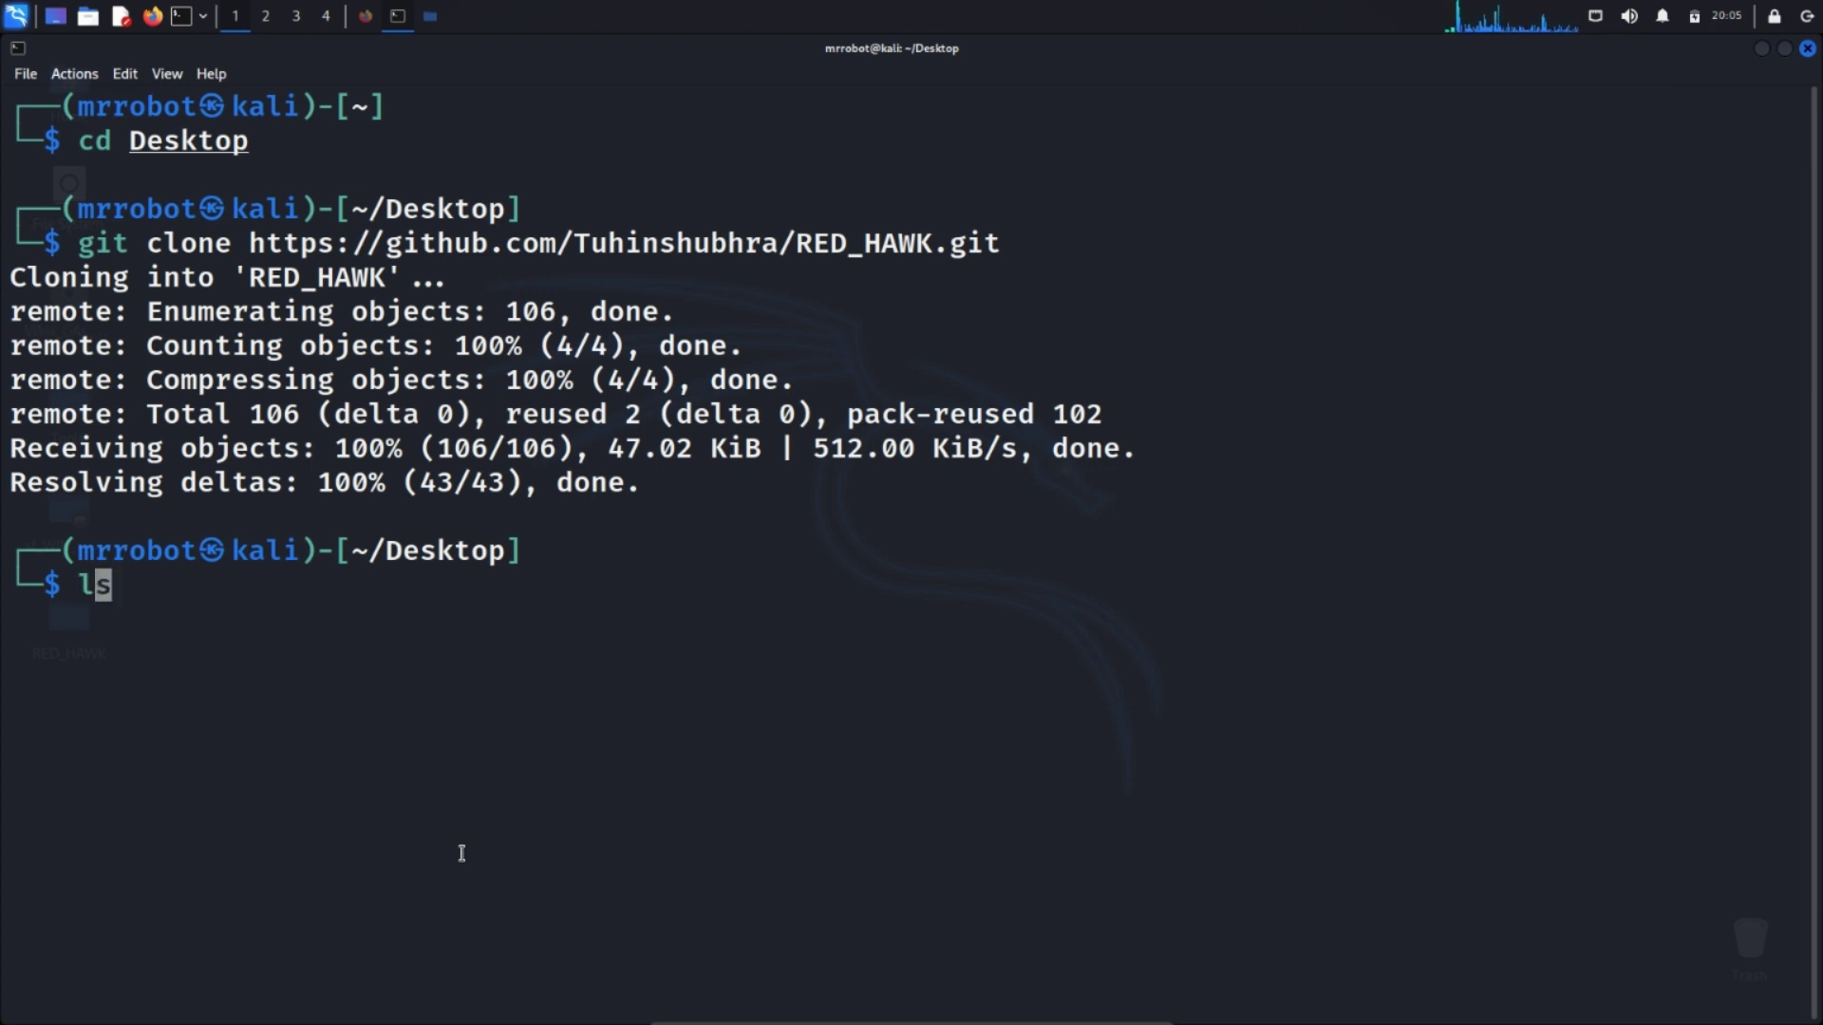
text(s)
key(Return)
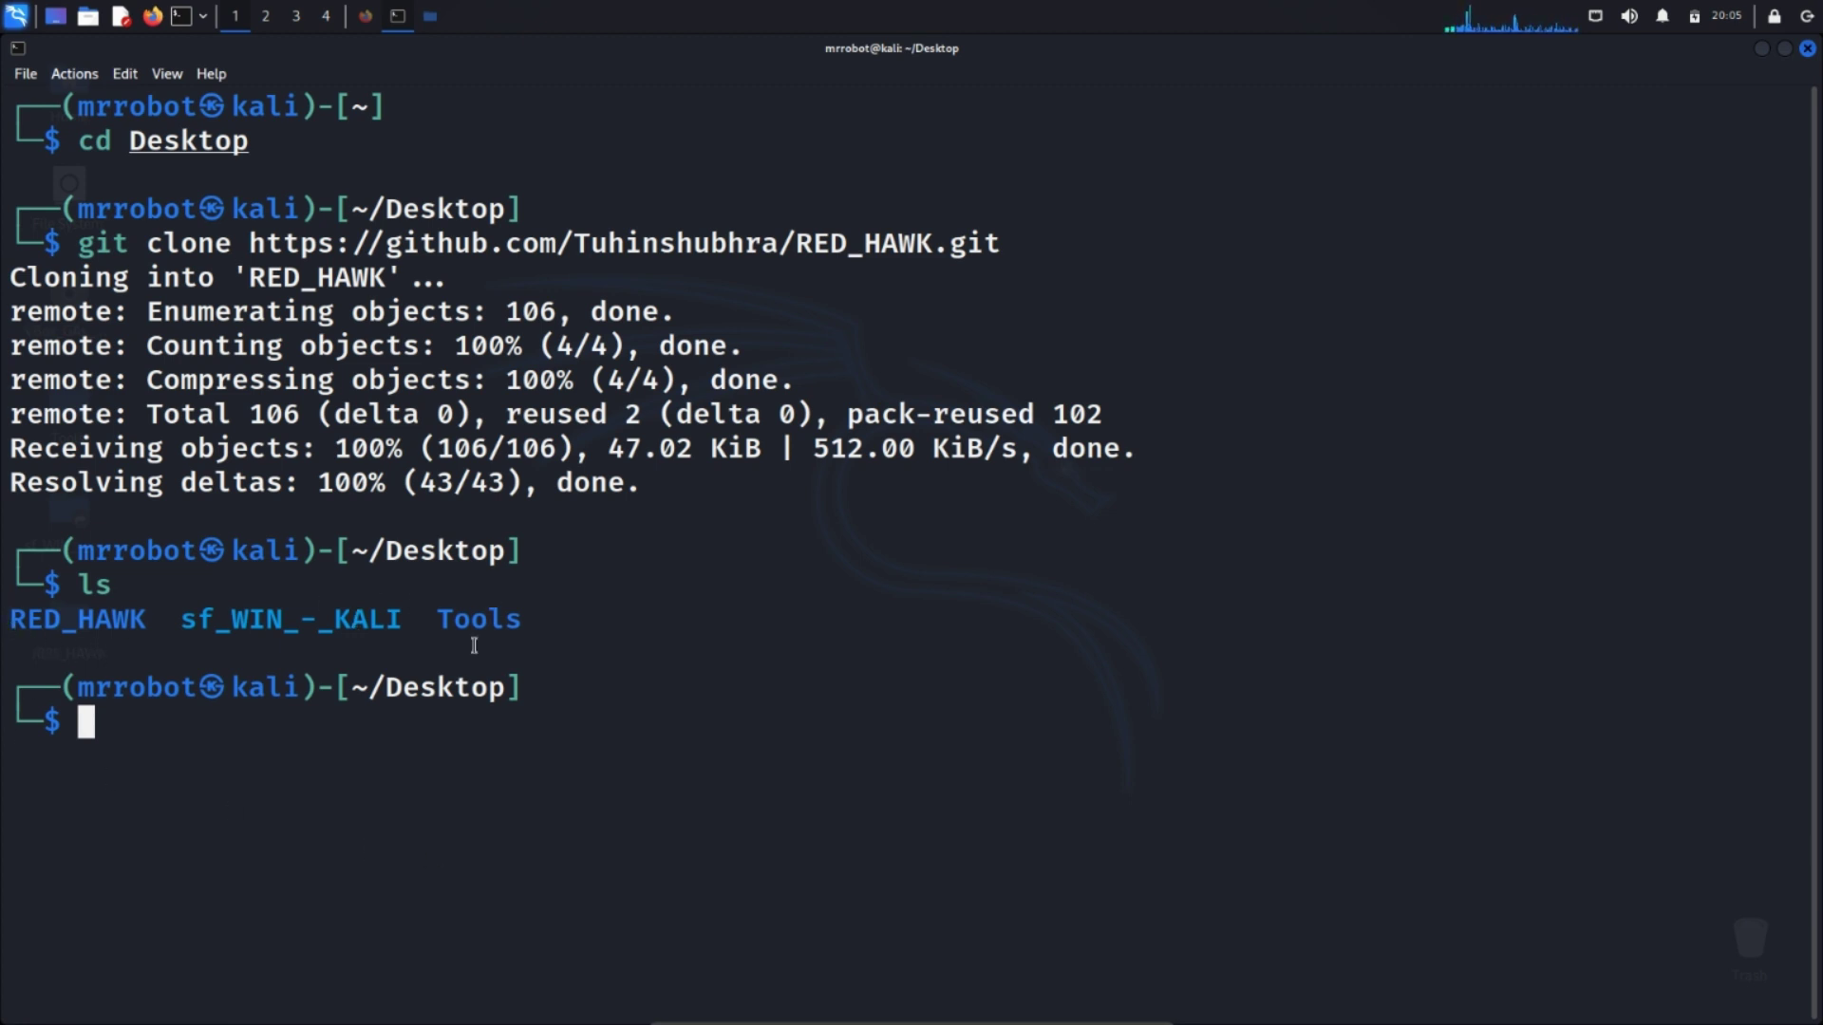
Change into the cloned RED_HAWK directory with cd and list its contents with ls
text(c)
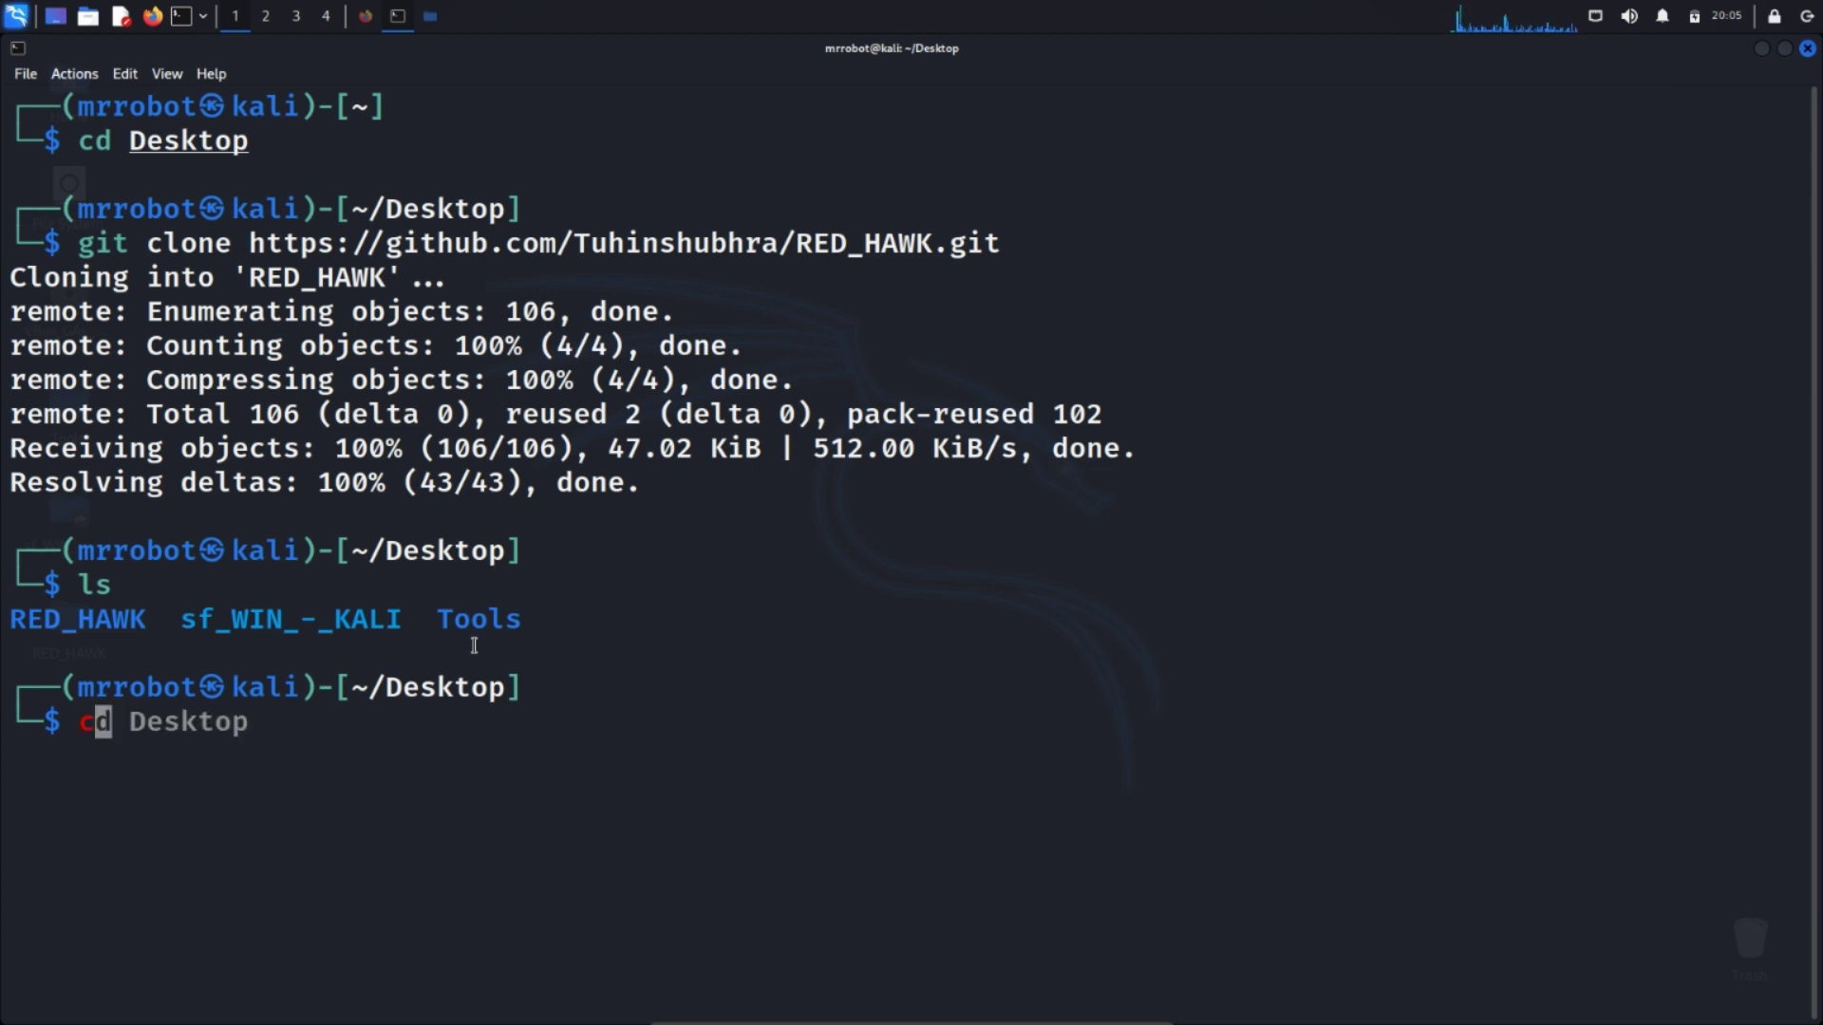
text(d RED)
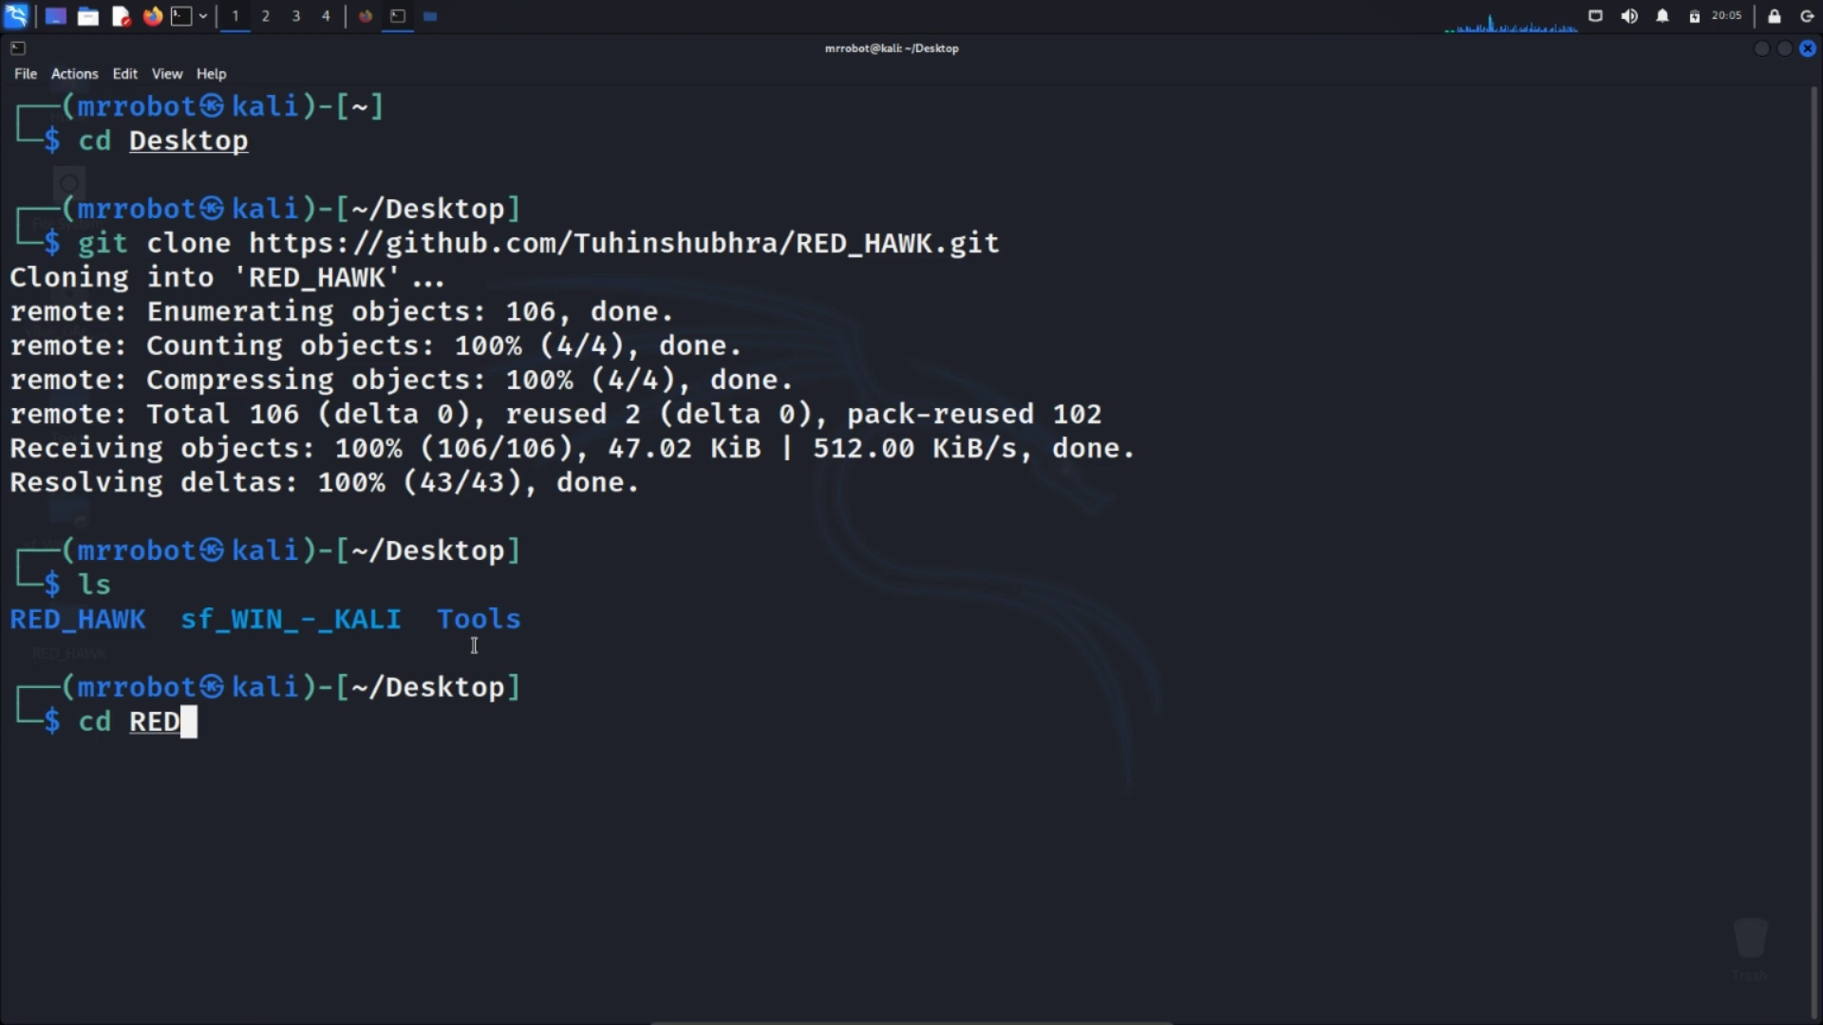
text(_)
key(Tab)
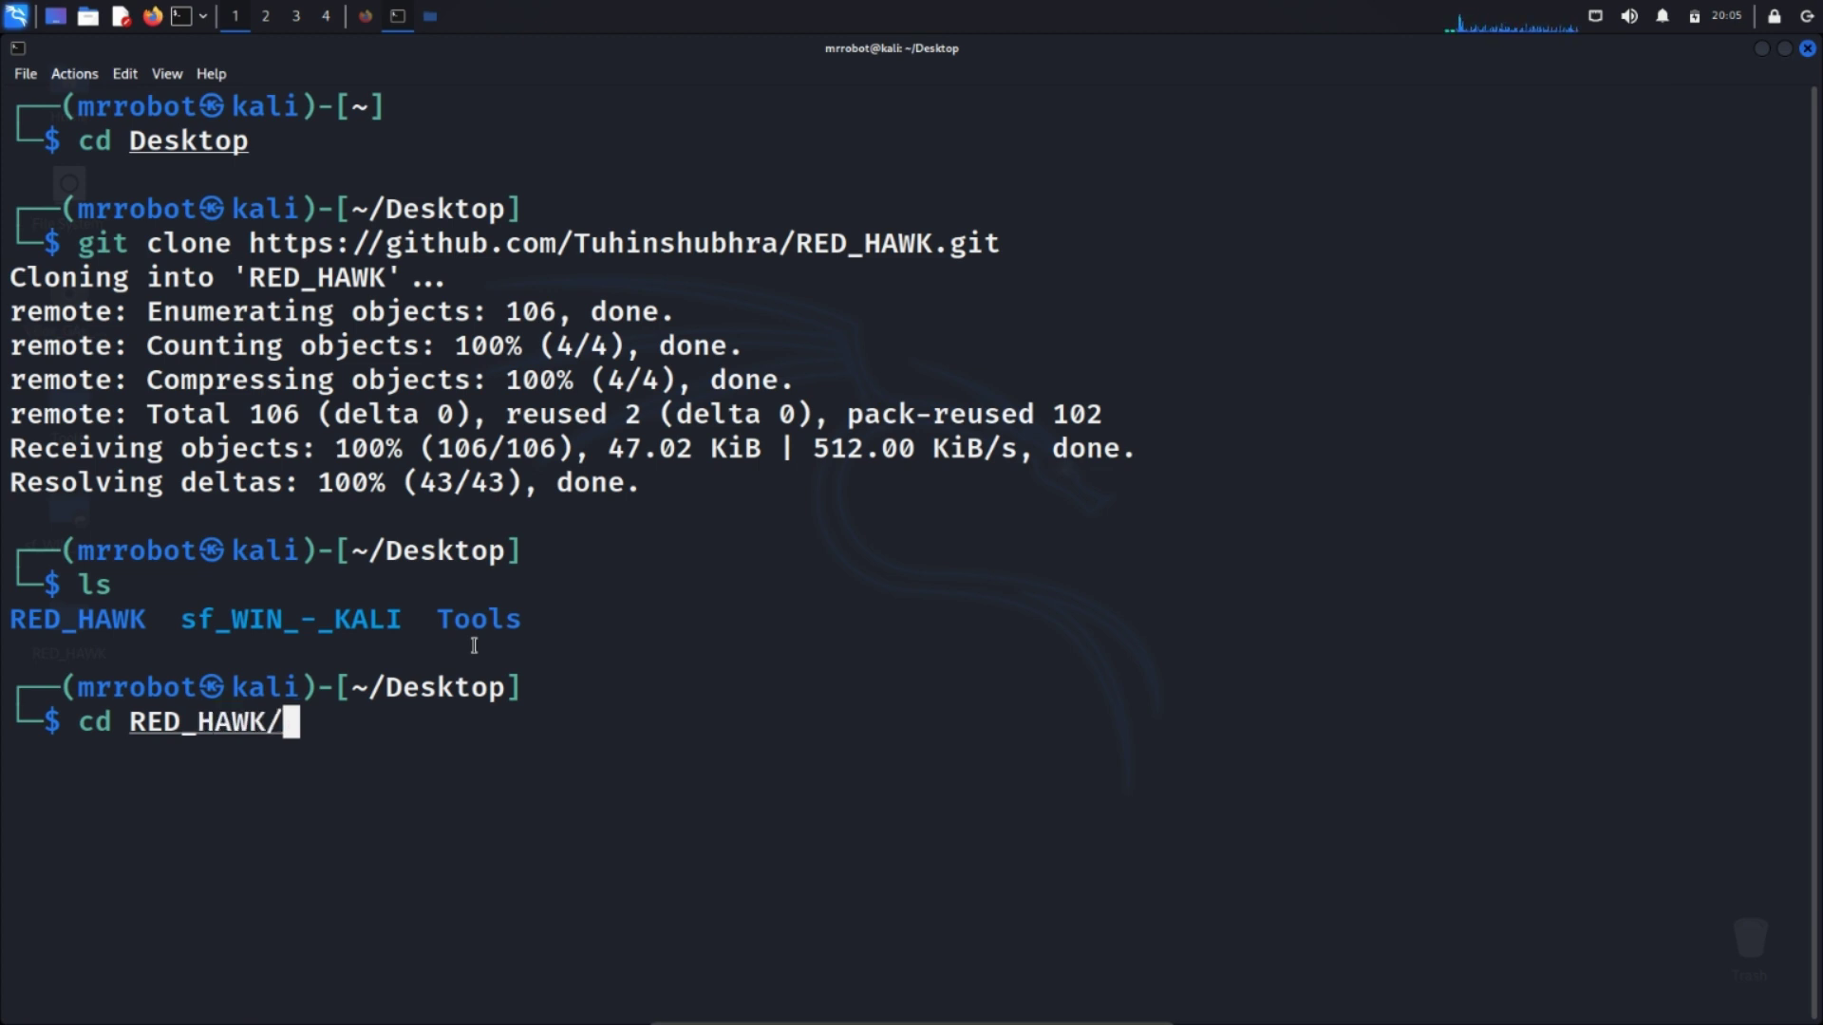
key(Return)
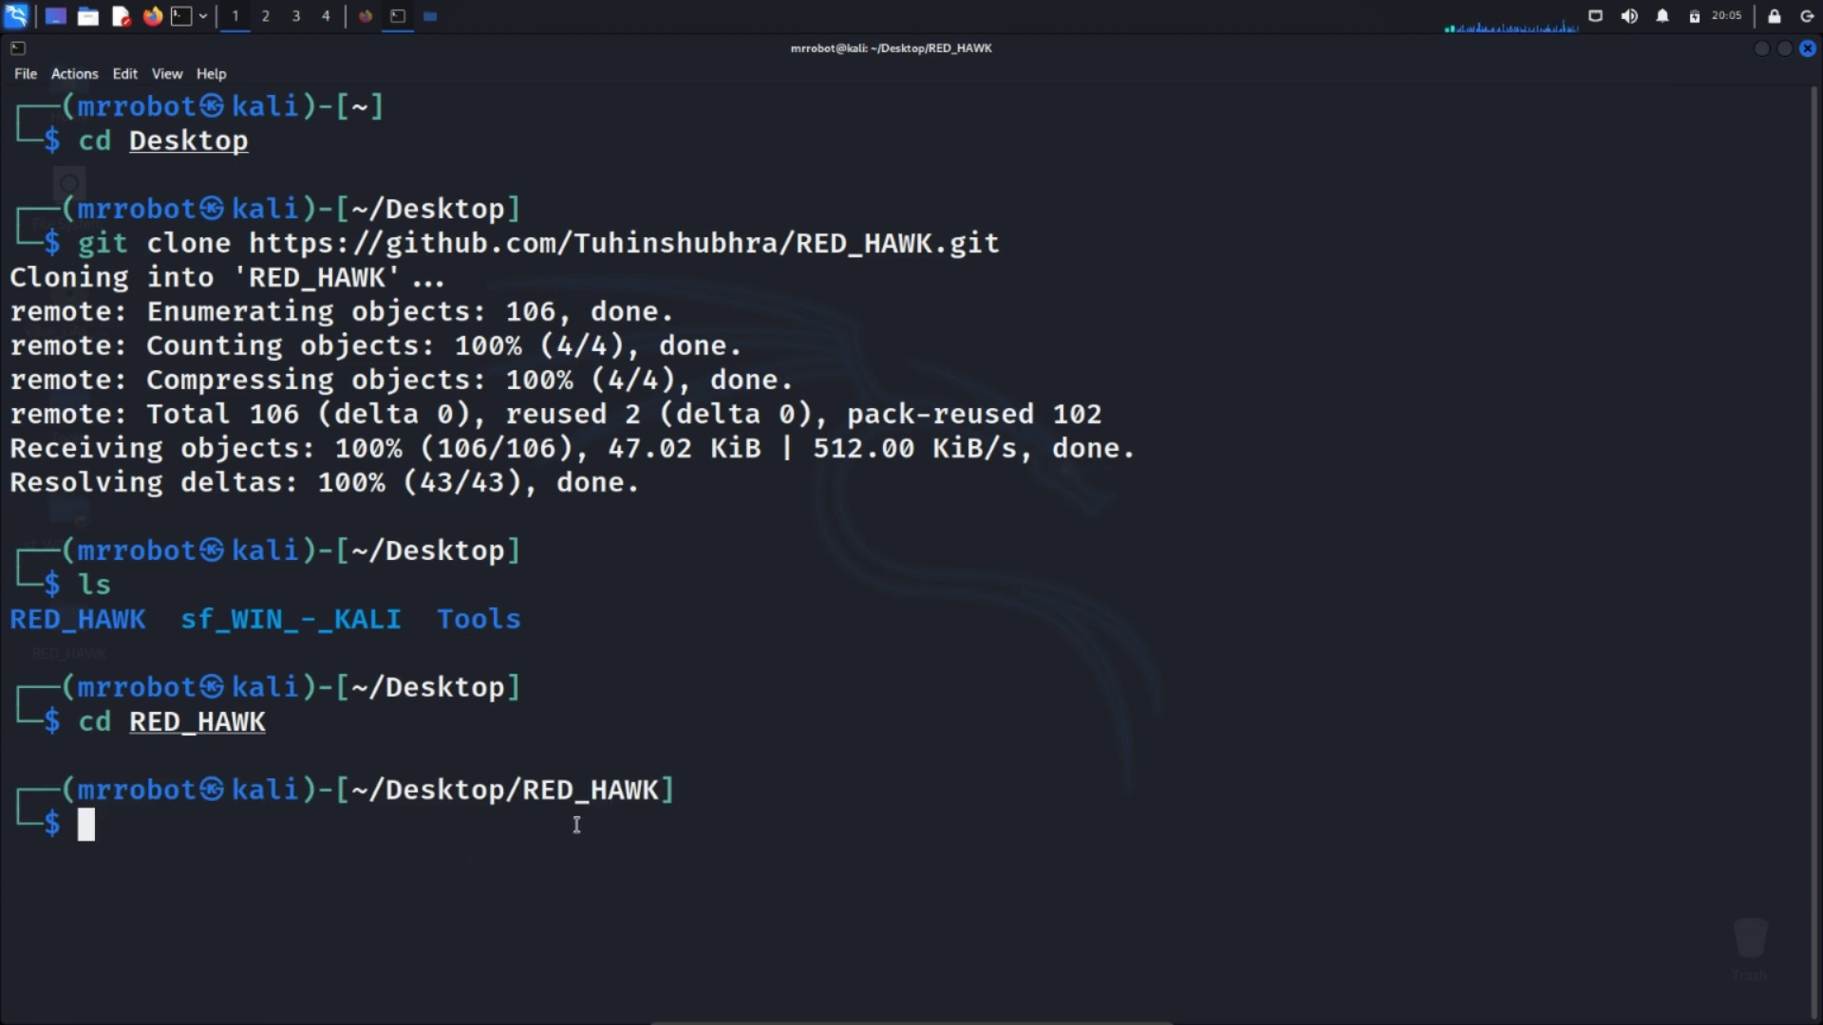
text(ls)
key(Return)
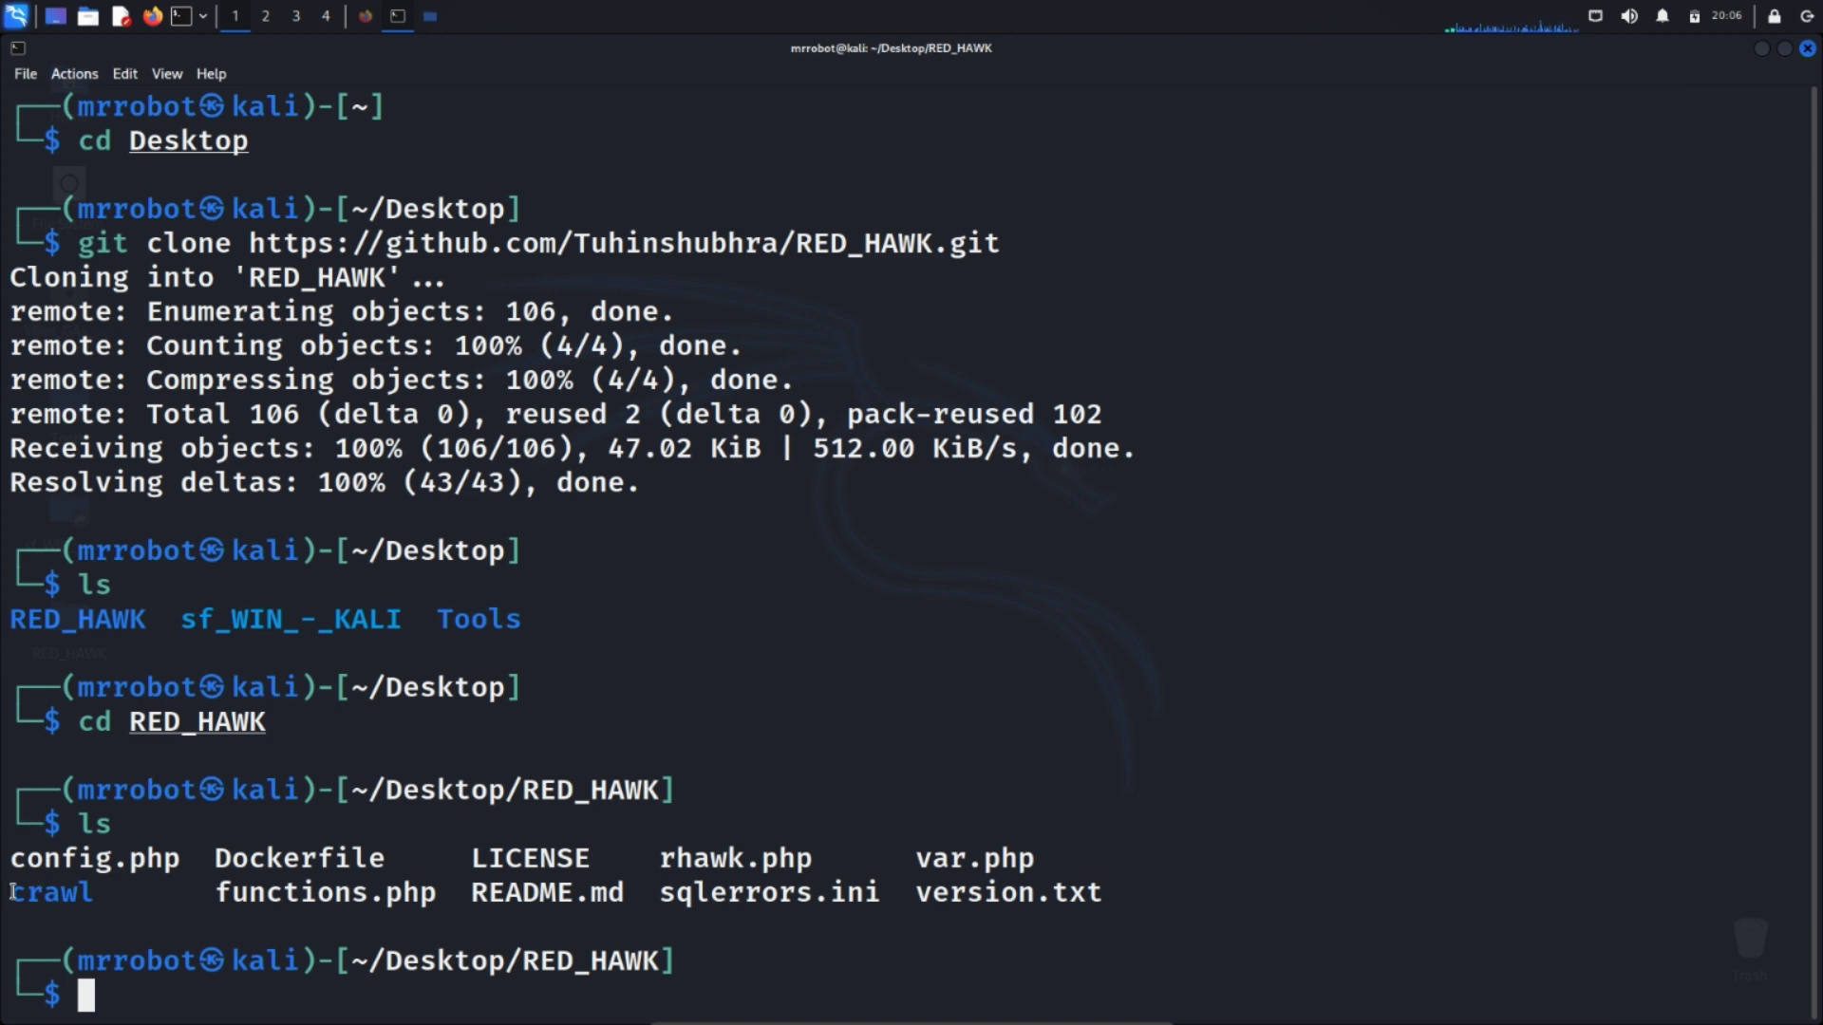
Examine the RED_HAWK directory listing, comparing the crawl folder and the rhawk.php script with the directory name in the prompt
mouse_move(13, 890)
mouse_down()
mouse_move(110, 890)
mouse_move(24, 892)
mouse_up()
click(84, 891)
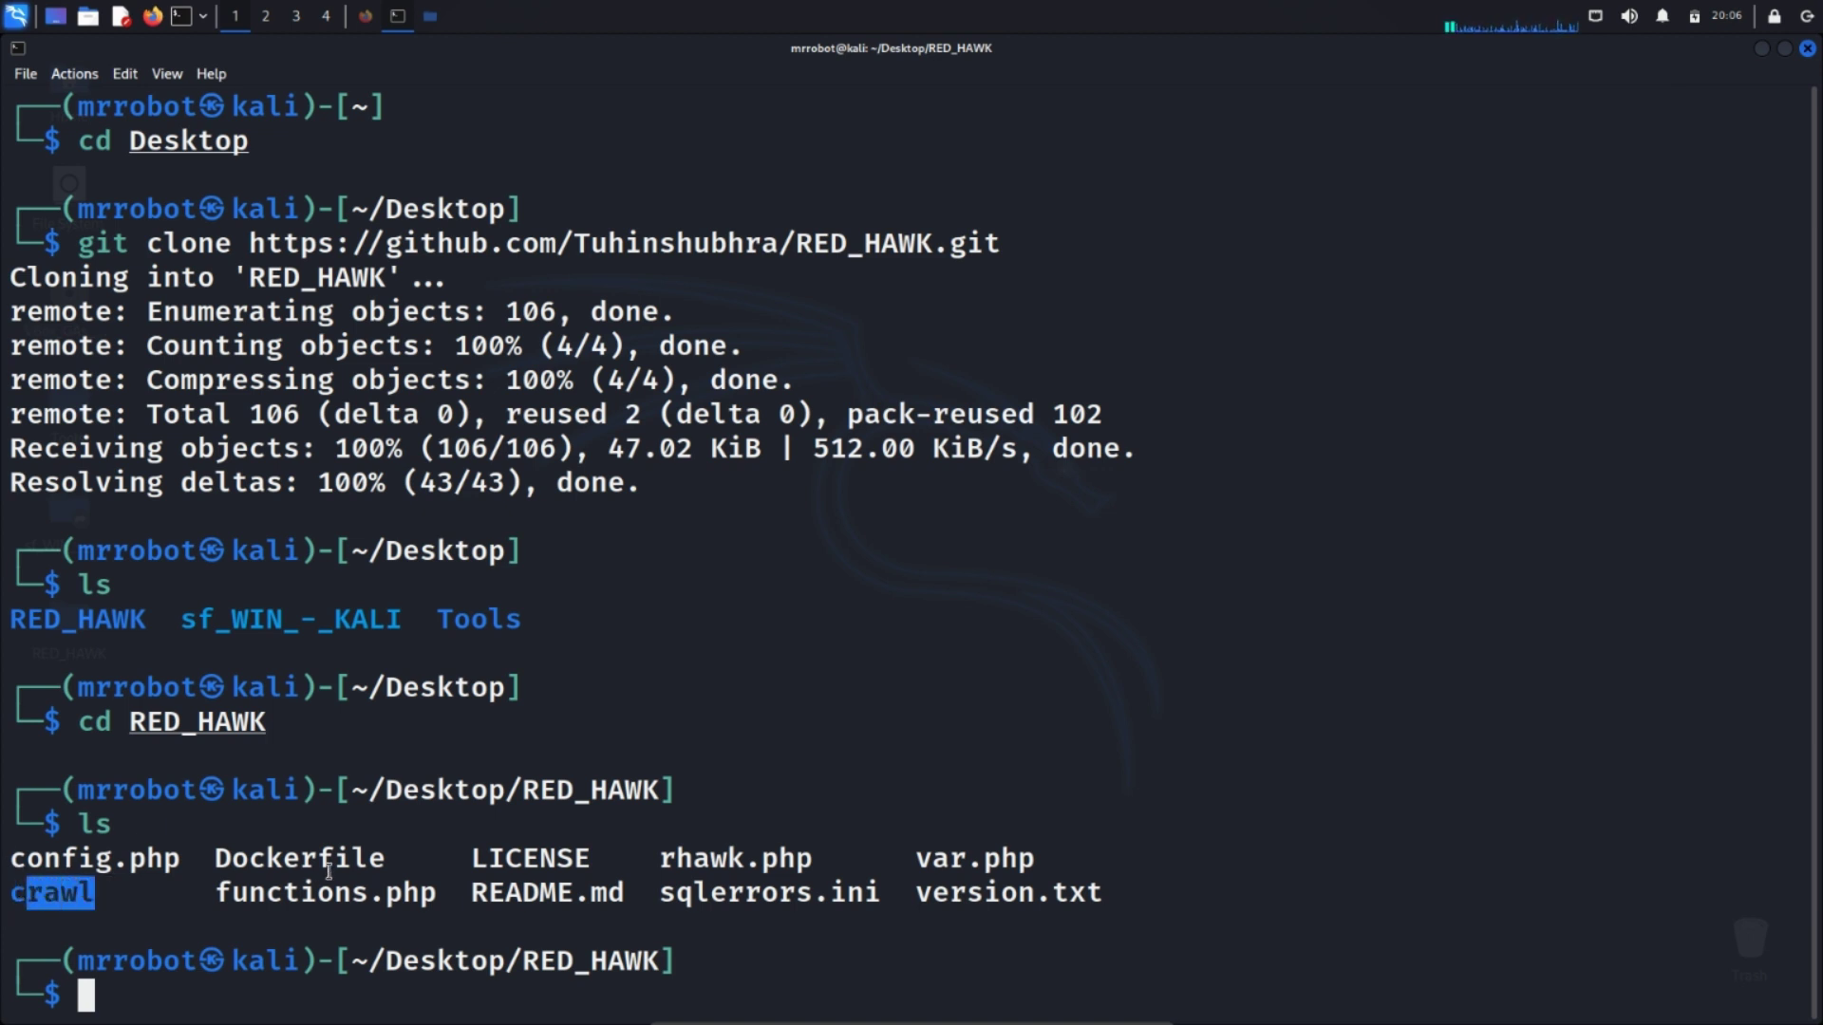
click(211, 843)
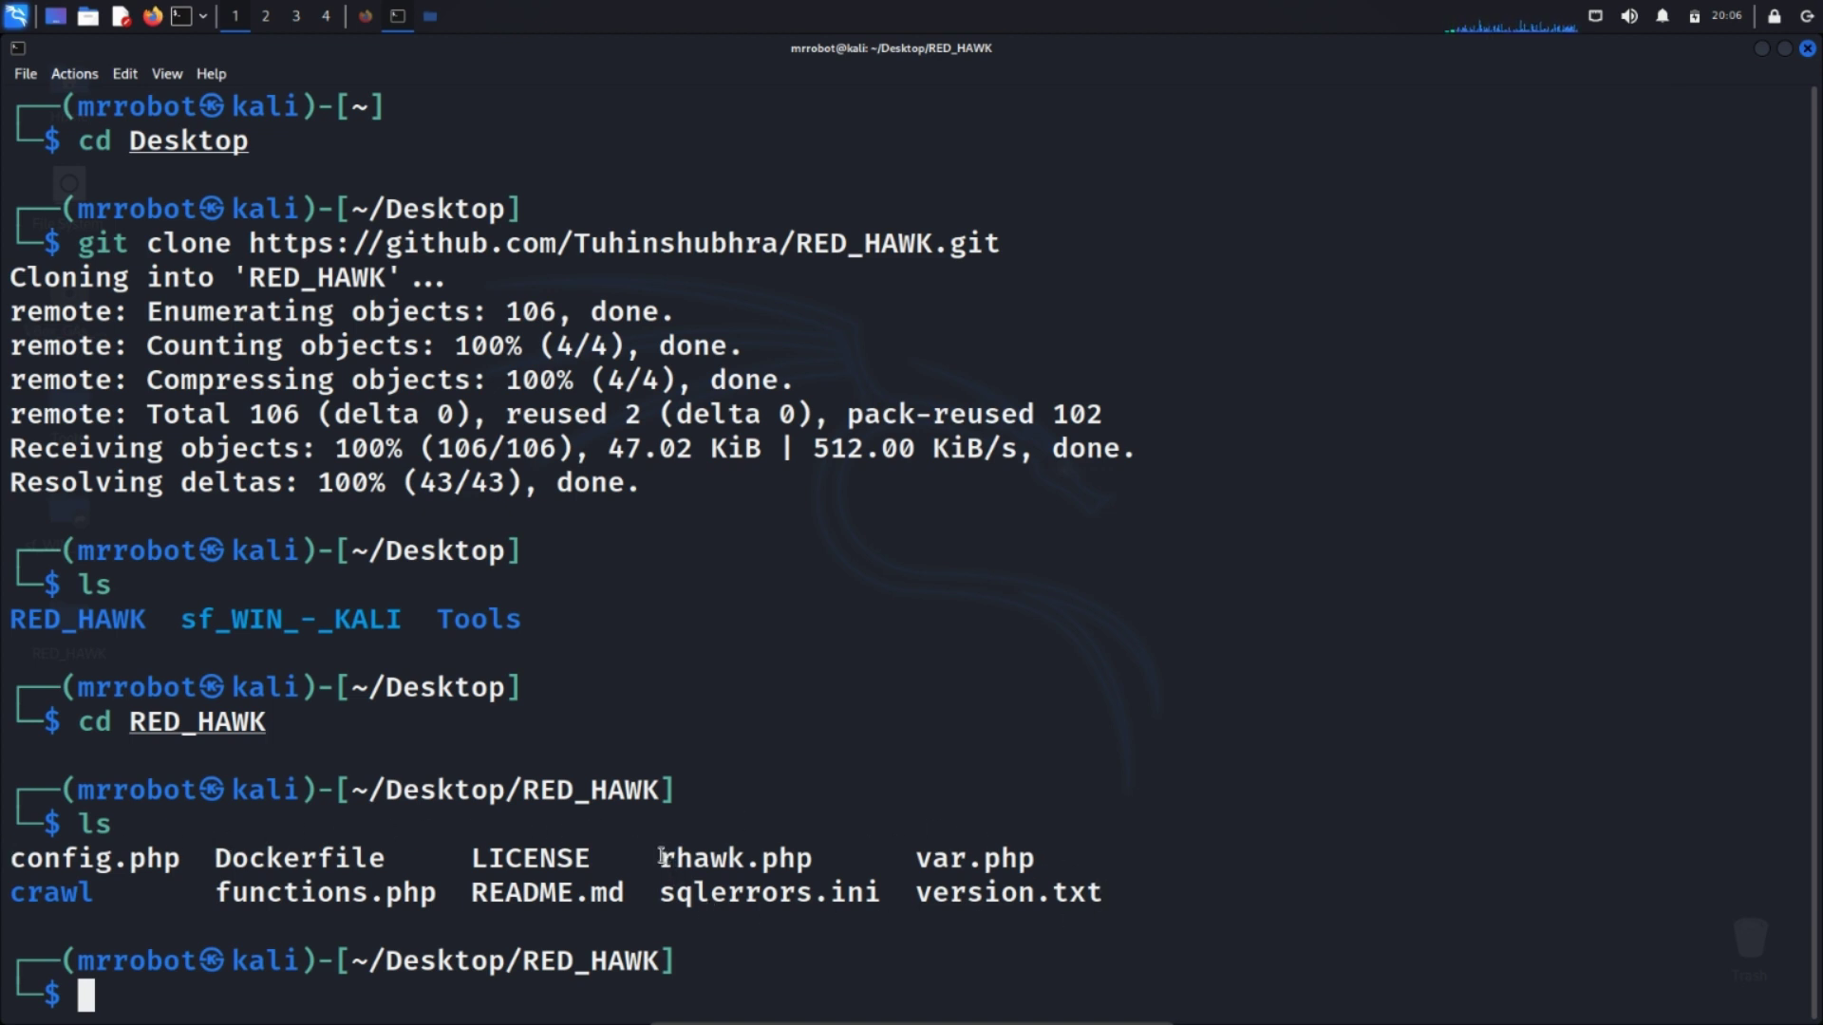
drag(662, 856, 813, 857)
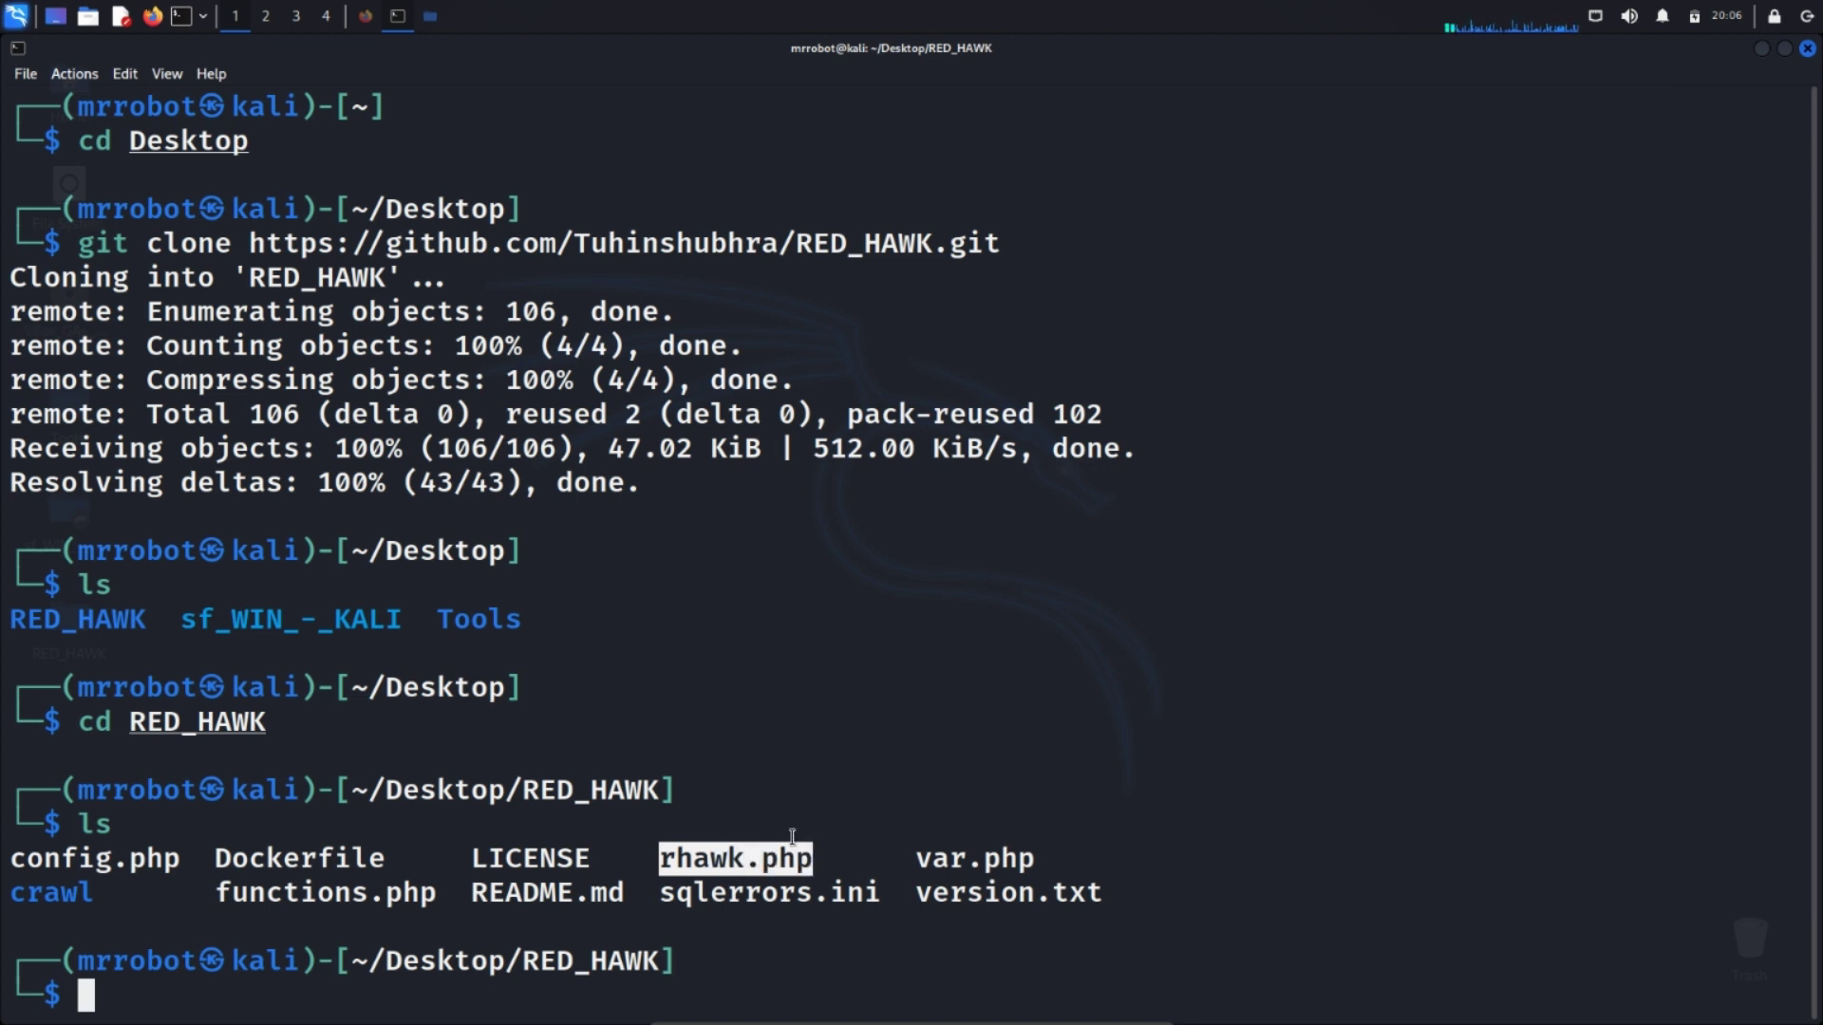
drag(522, 790, 662, 790)
click(710, 830)
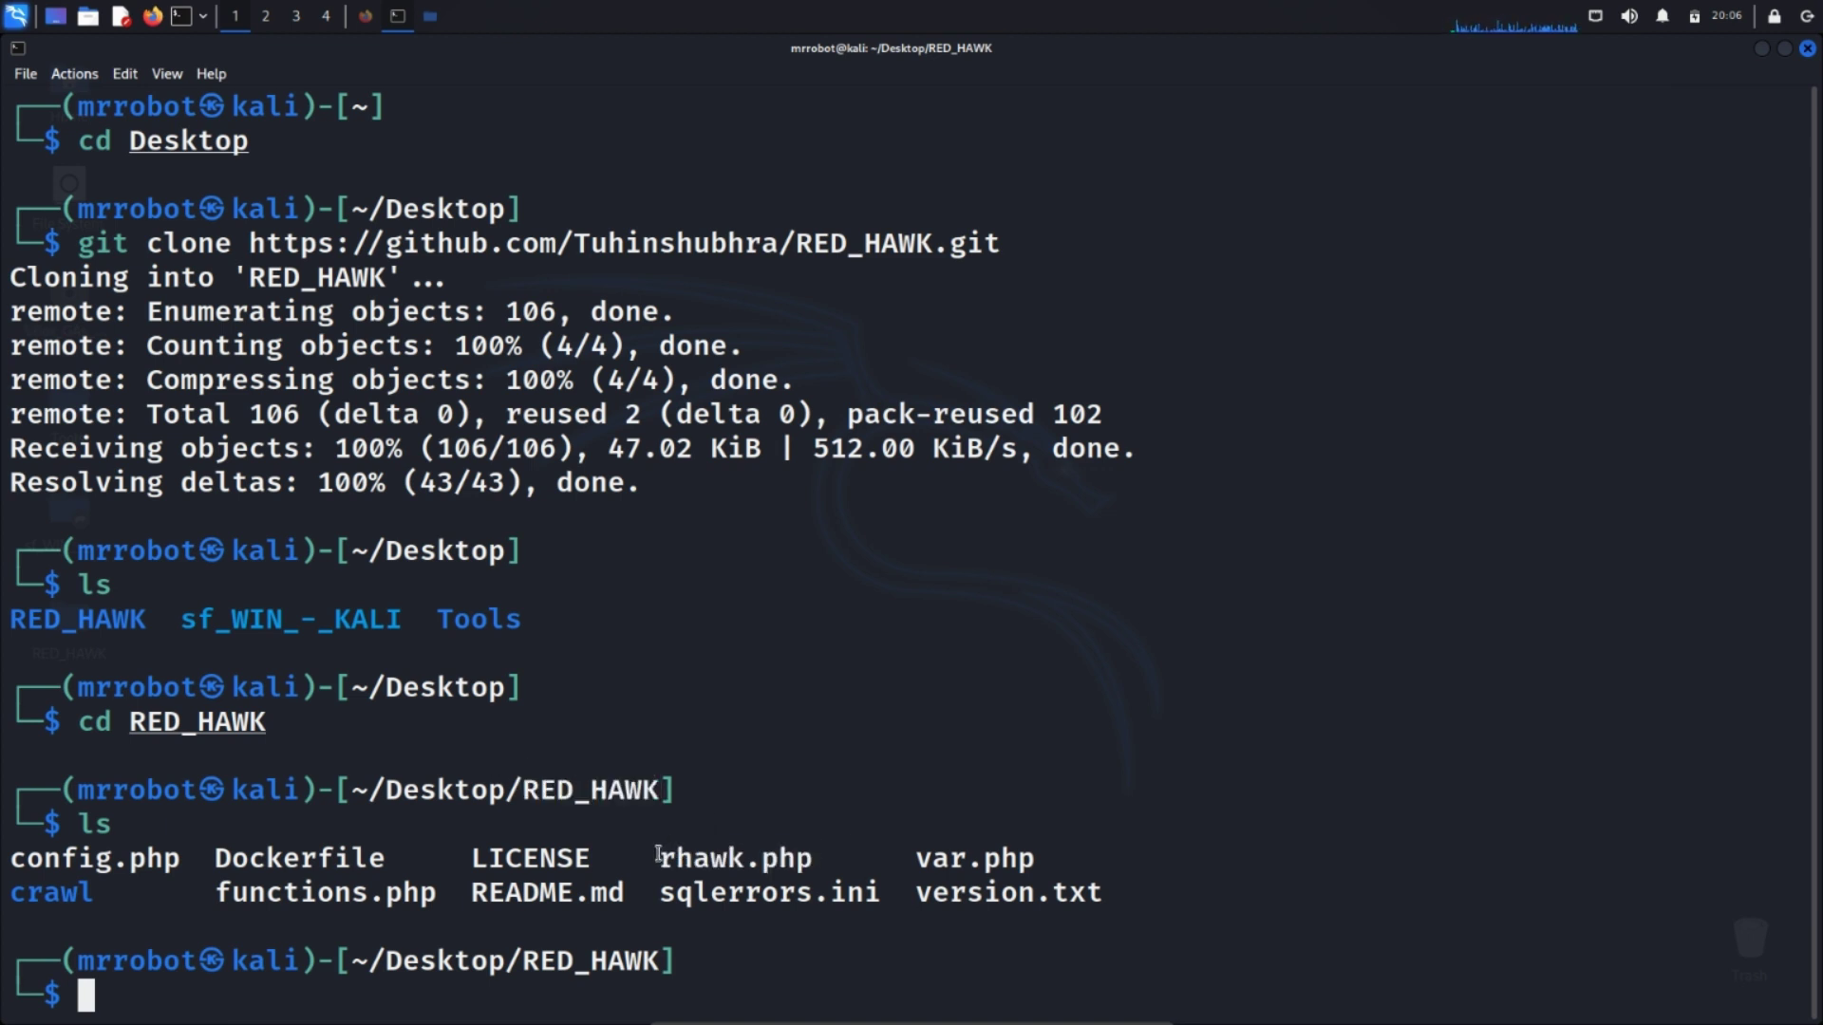
drag(658, 856, 816, 853)
click(816, 853)
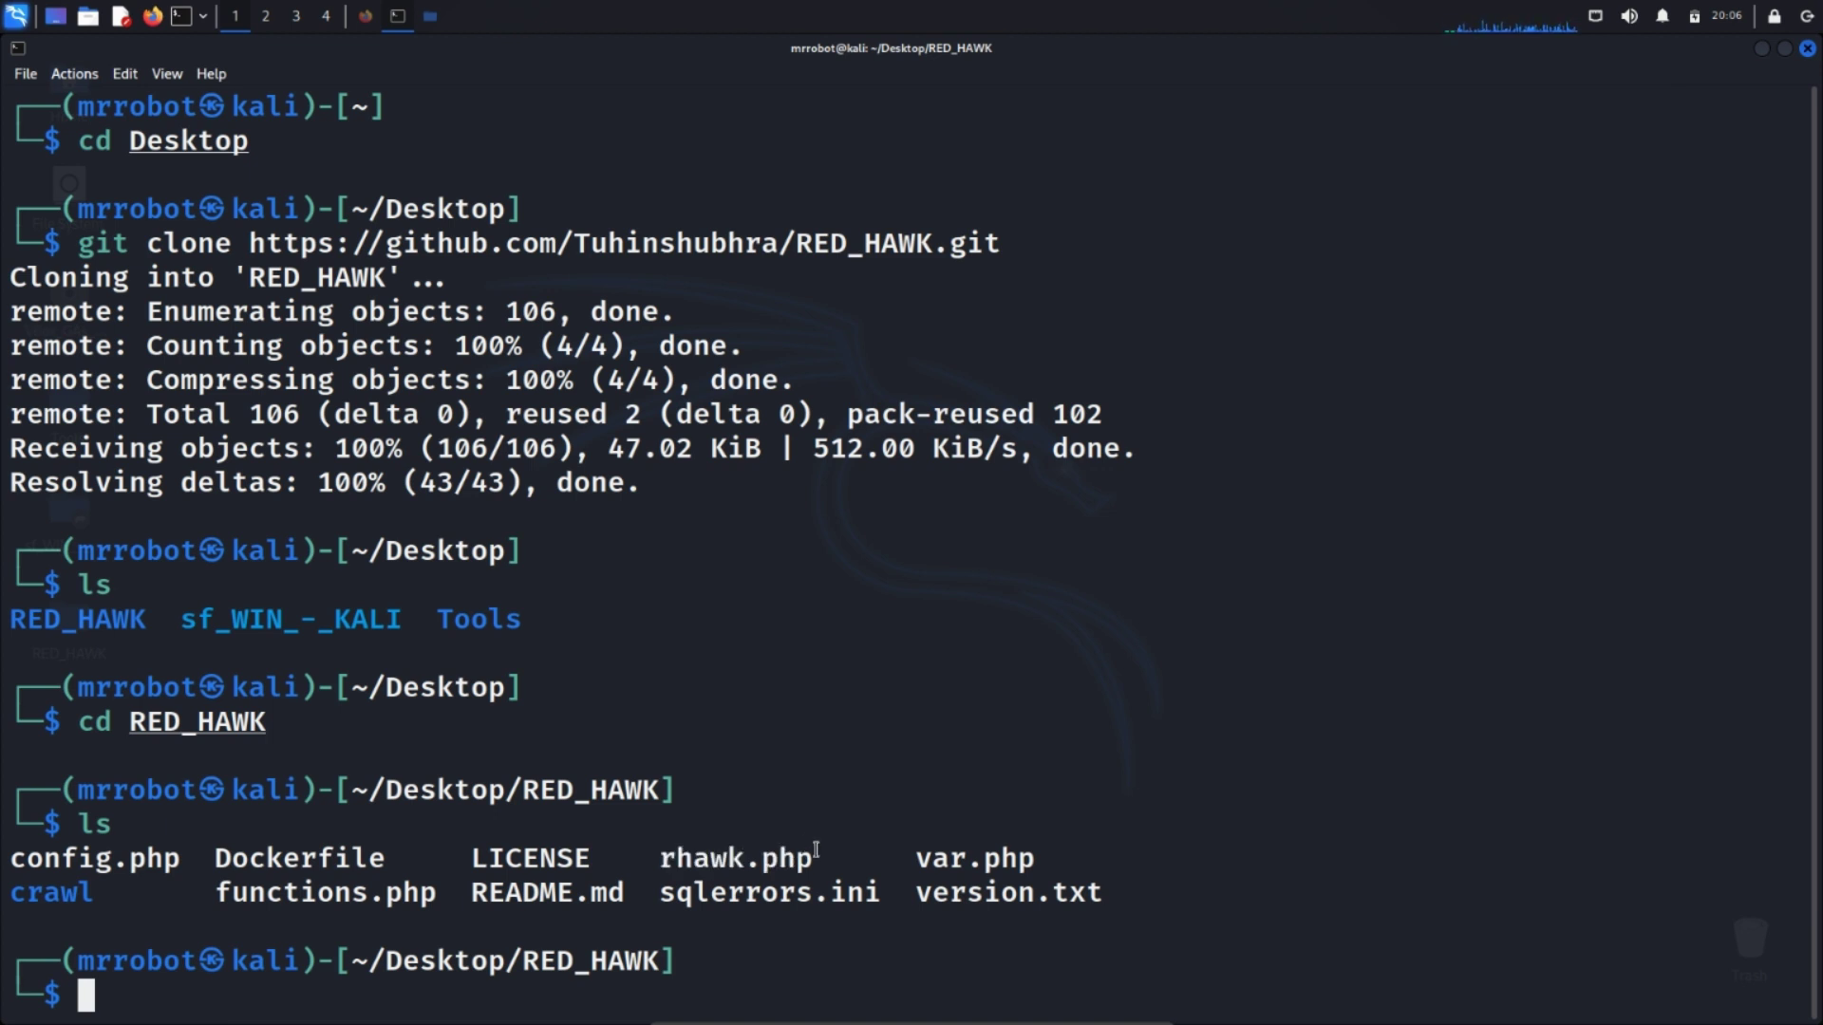